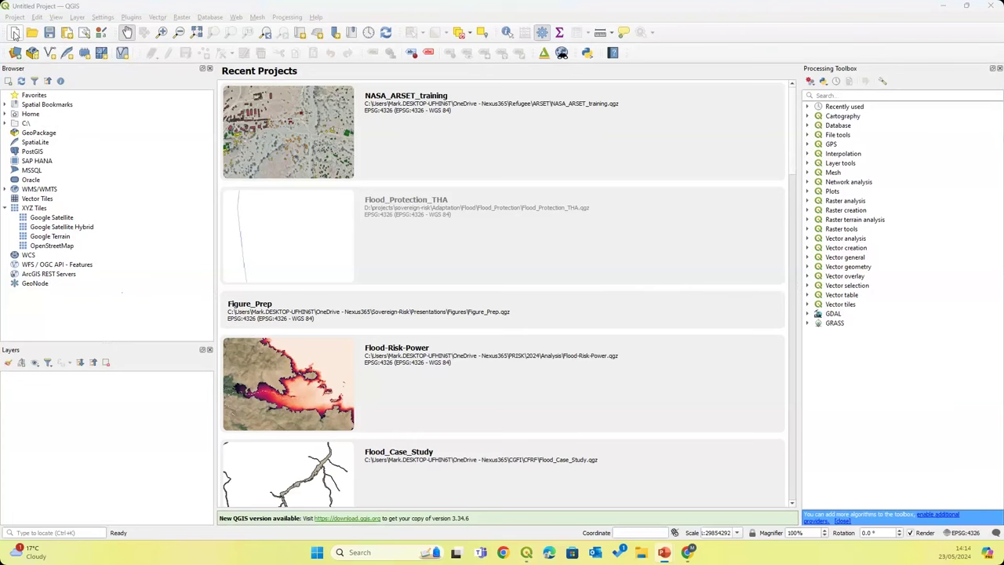
Create a new blank project and start choosing a vector dataset file to add as a layer.
left_click(14, 34)
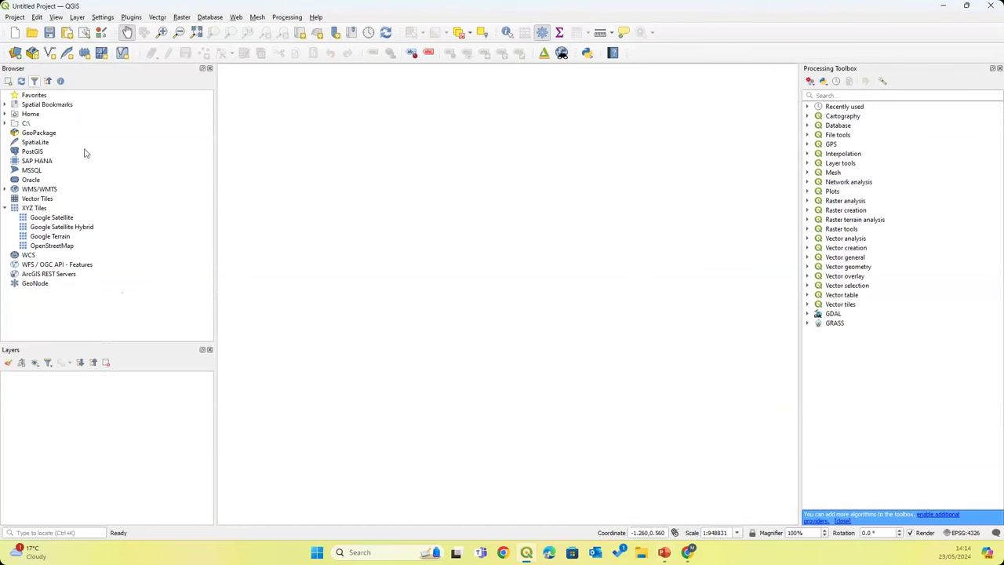
left_click(76, 17)
mouse_move(85, 53)
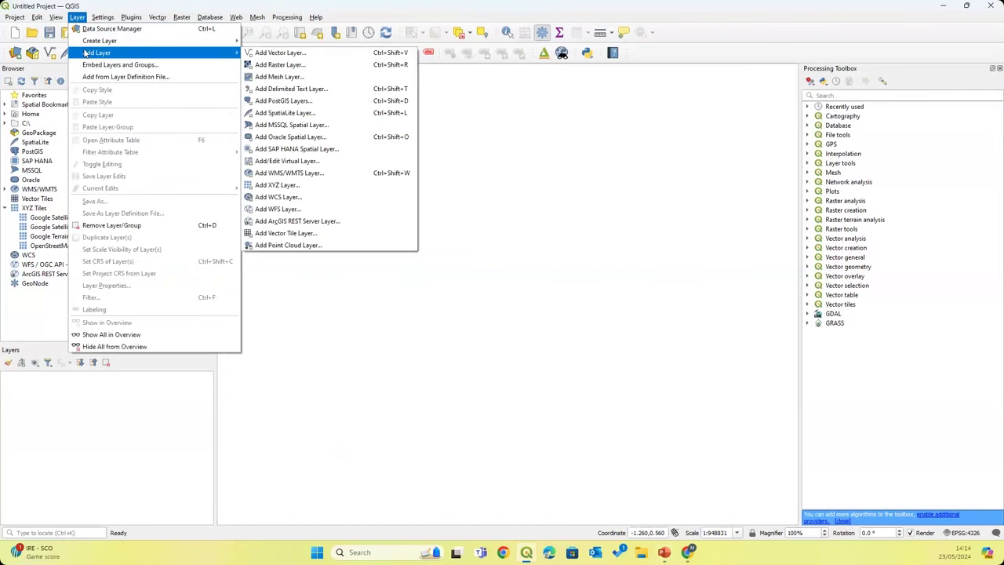
left_click(274, 52)
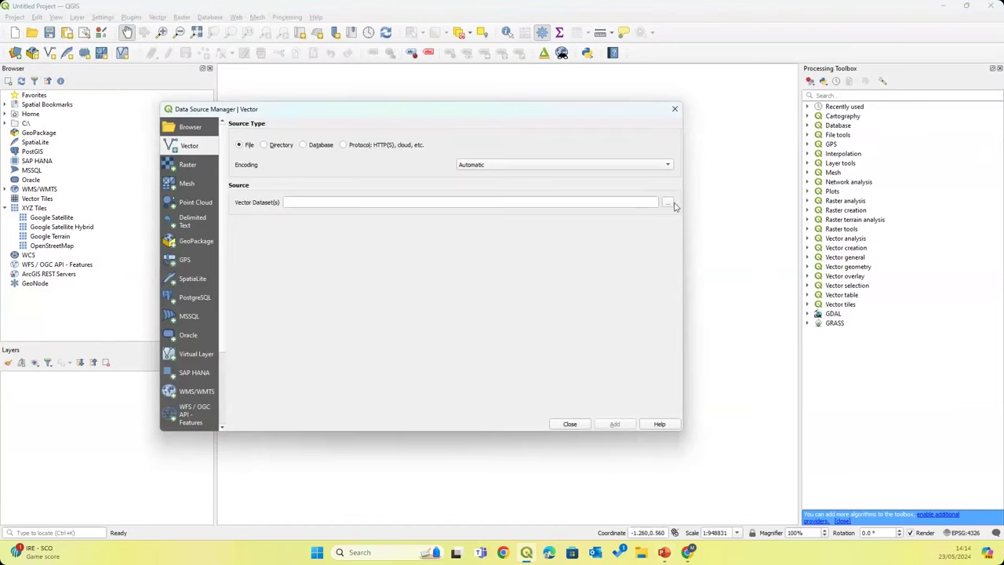
left_click(667, 202)
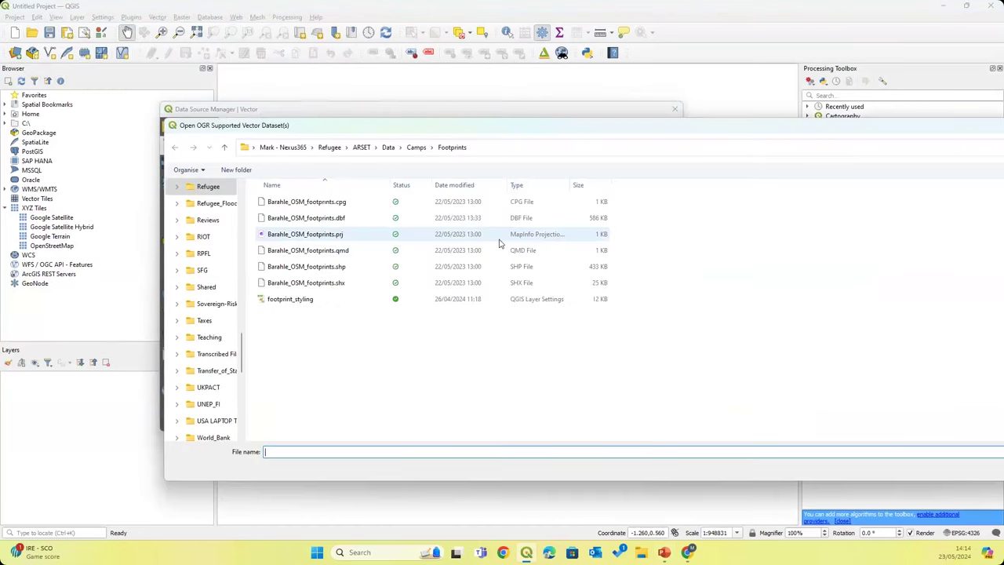
Browse to the Camps folder inside the nested Data folders on the Desktop.
left_click(65, 148)
left_click(65, 148)
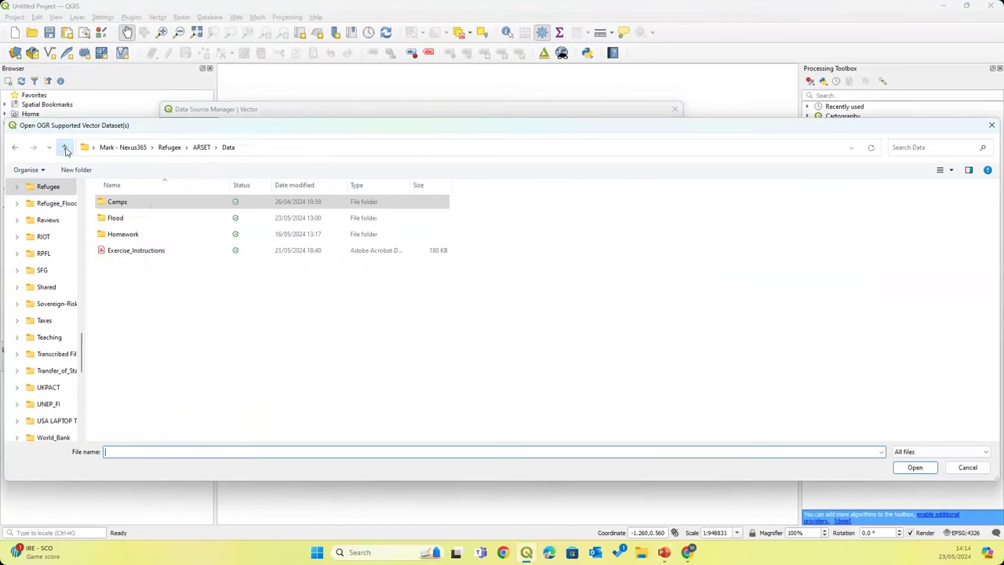
scroll(50, 251, "down", 7)
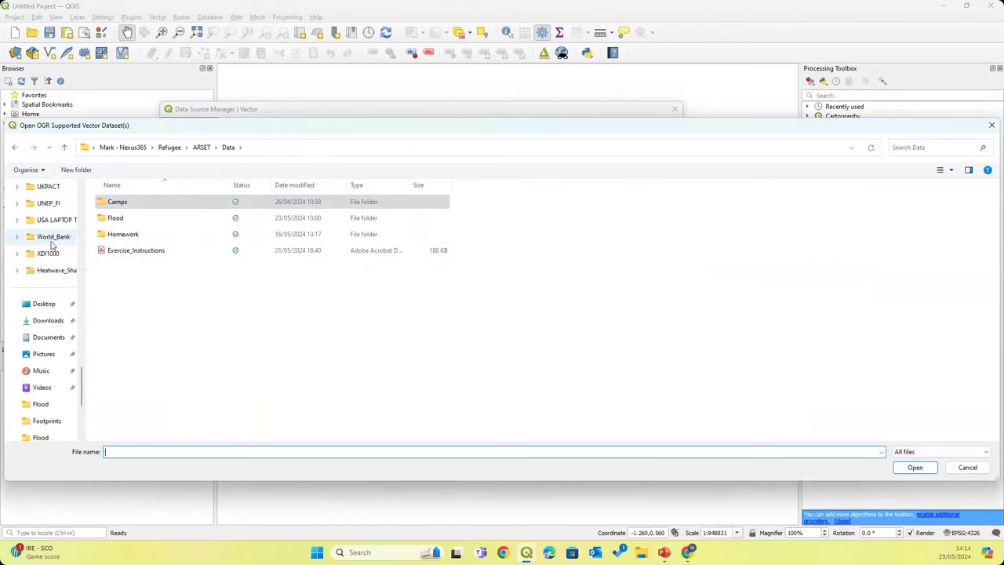
scroll(51, 279, "up", 2)
left_click(43, 254)
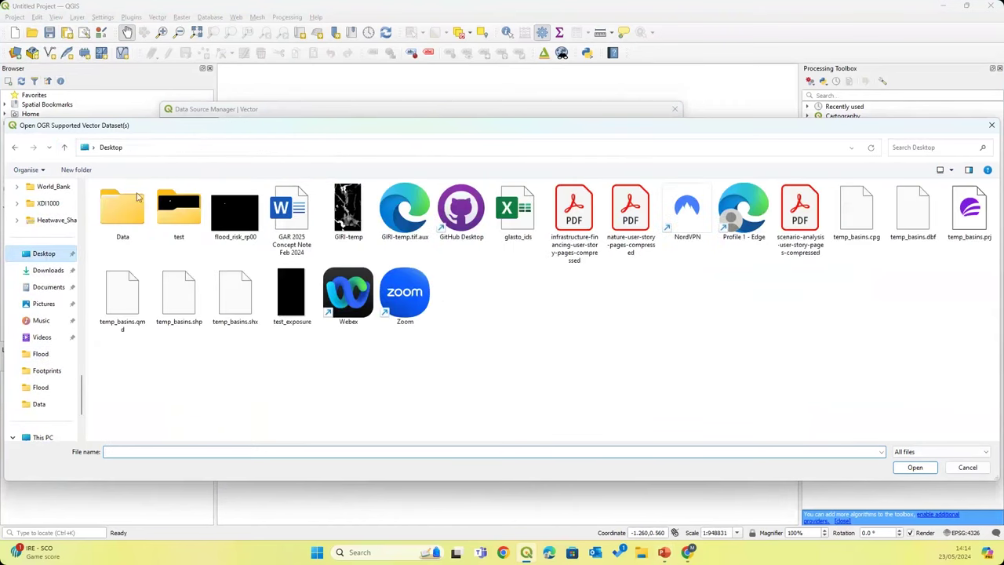
double_click(117, 226)
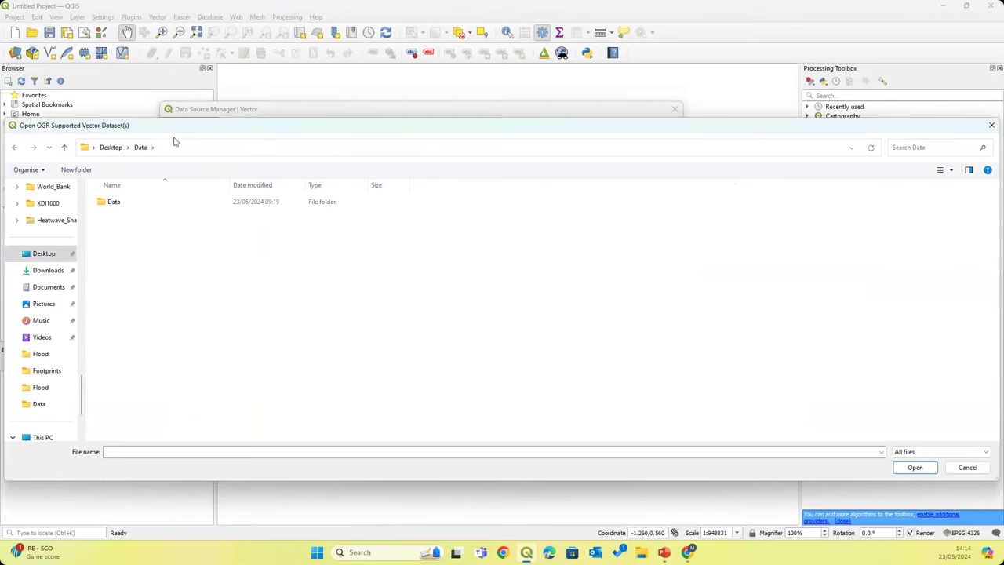
mouse_move(181, 127)
left_mouse_down()
mouse_move(256, 117)
mouse_move(180, 119)
left_mouse_up()
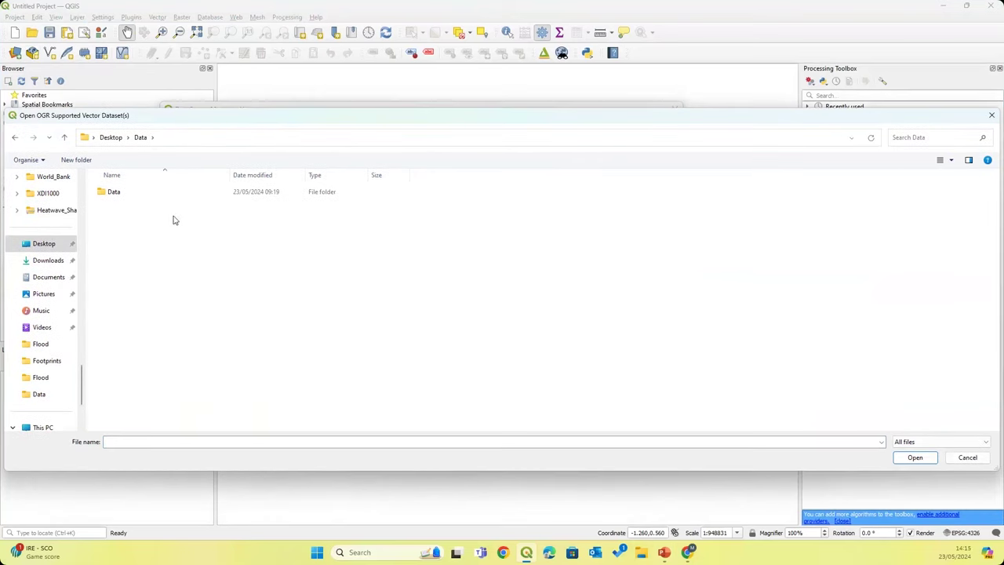
double_click(131, 196)
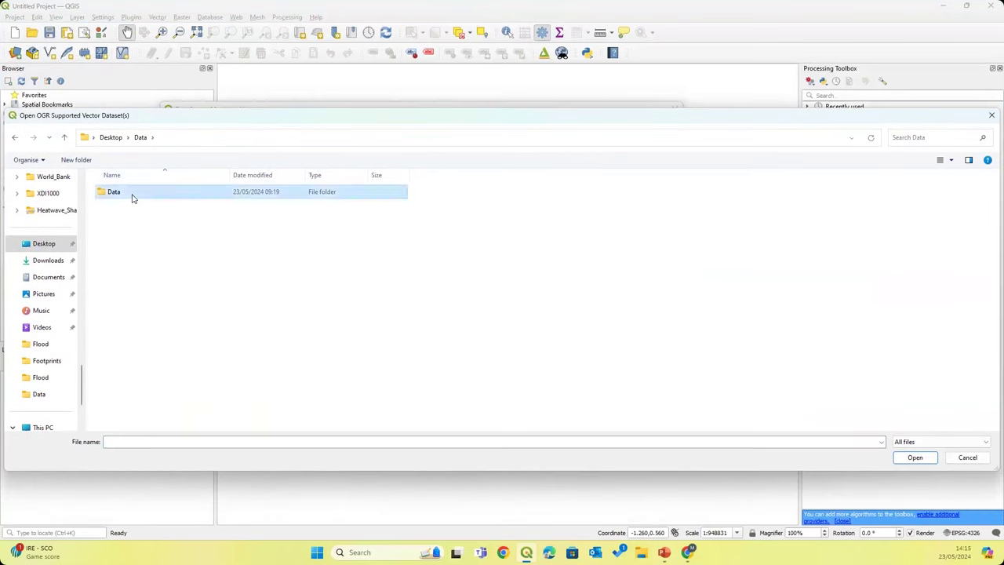
double_click(122, 192)
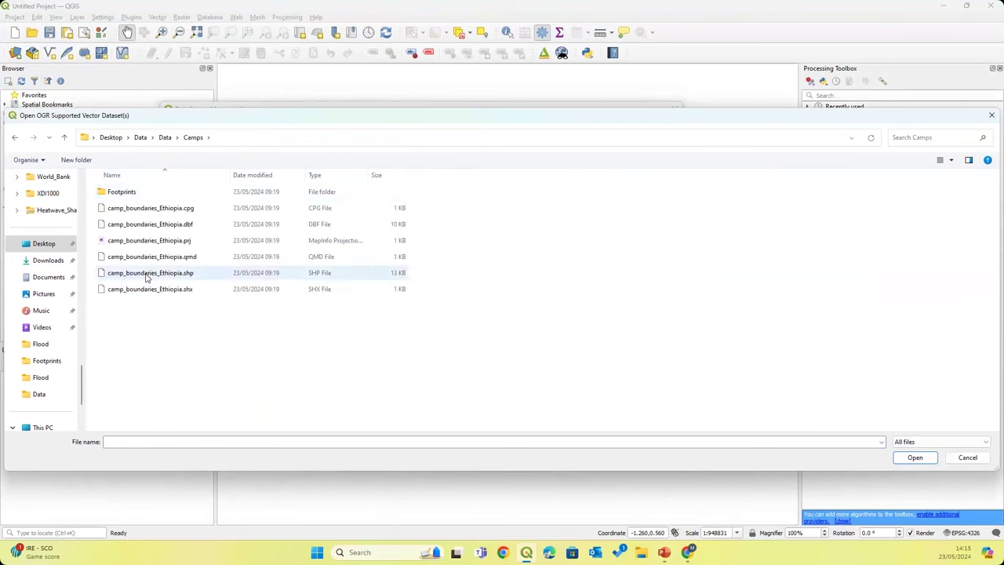
Add camp_boundaries_Ethiopia.shp to the project as a vector layer and close the data source dialog.
left_click(157, 274)
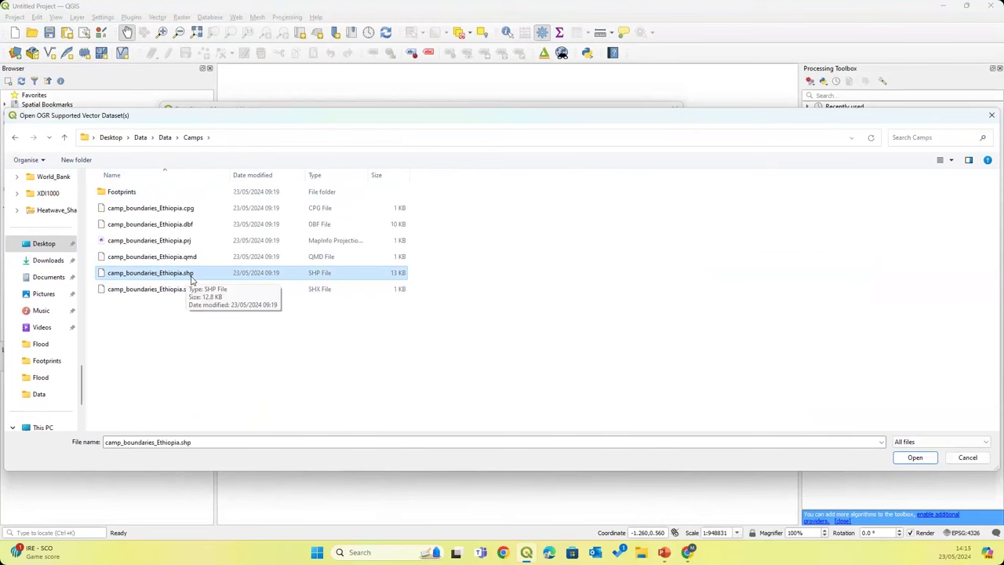
left_click(898, 461)
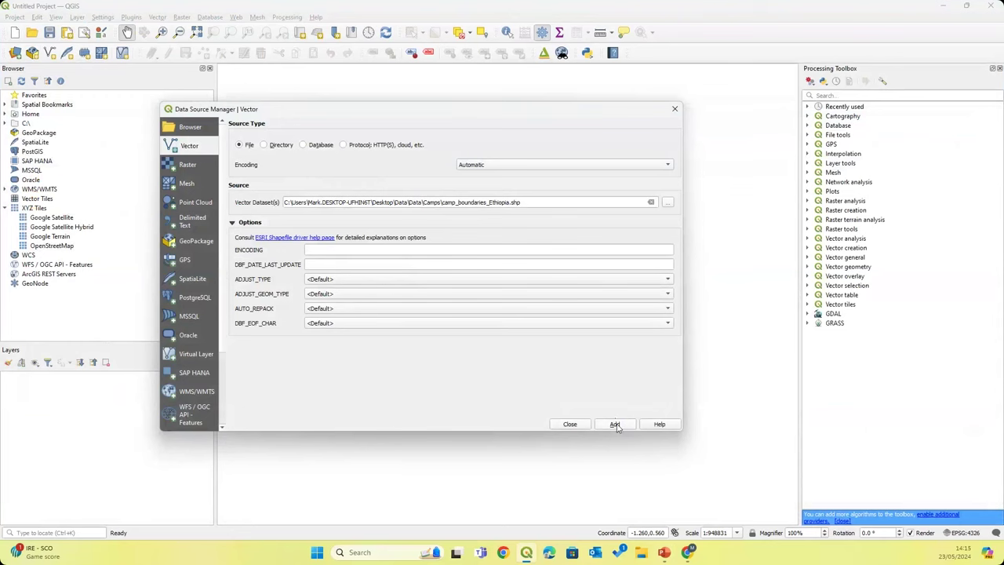
left_click(615, 425)
left_click(568, 423)
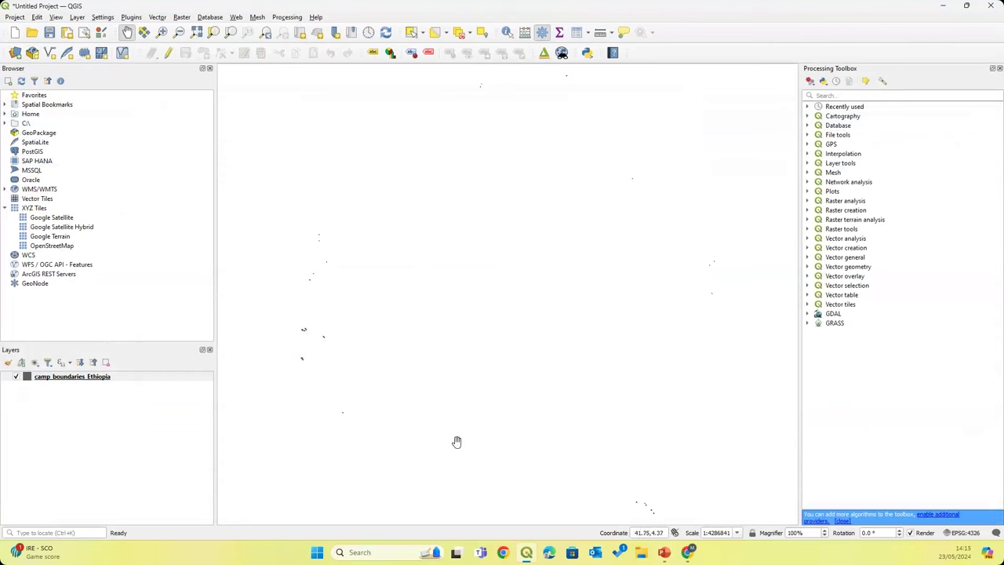
Open the attribute table of camp_boundaries_Ethiopia, make its window narrower and look through the camp records.
right_click(83, 379)
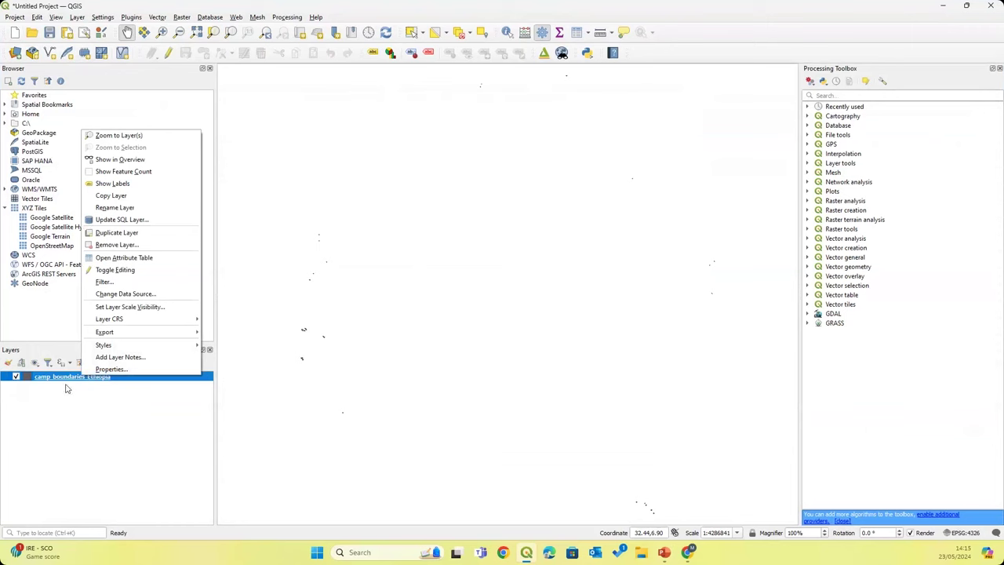
left_click(114, 261)
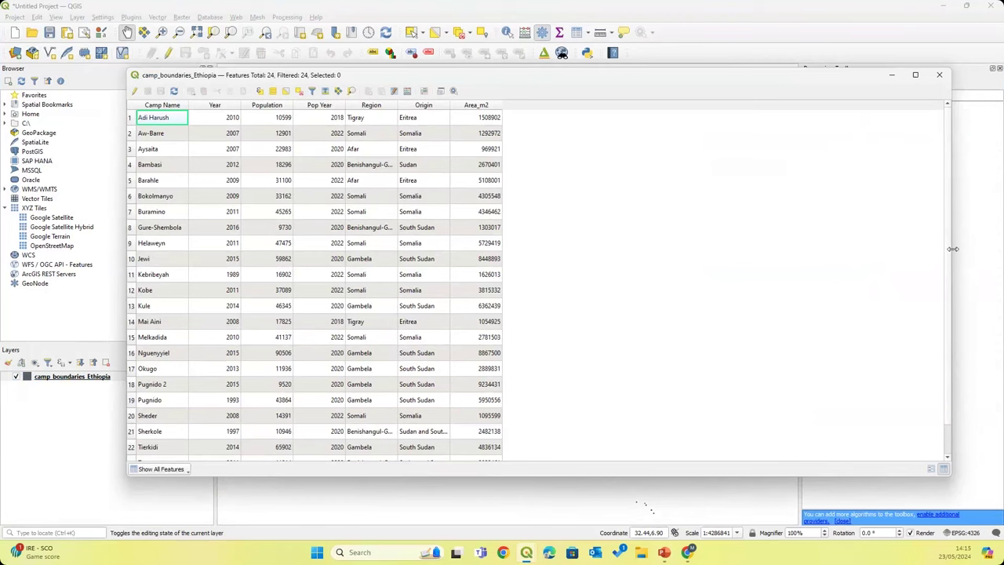
left_click_drag(952, 248, 567, 249)
left_click_drag(353, 78, 399, 86)
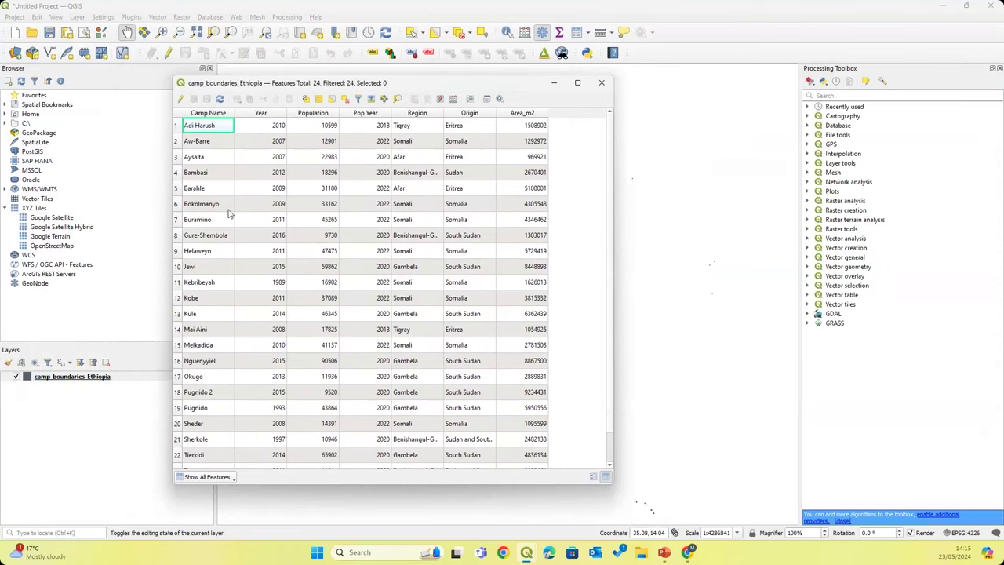
scroll(212, 204, "down", 1)
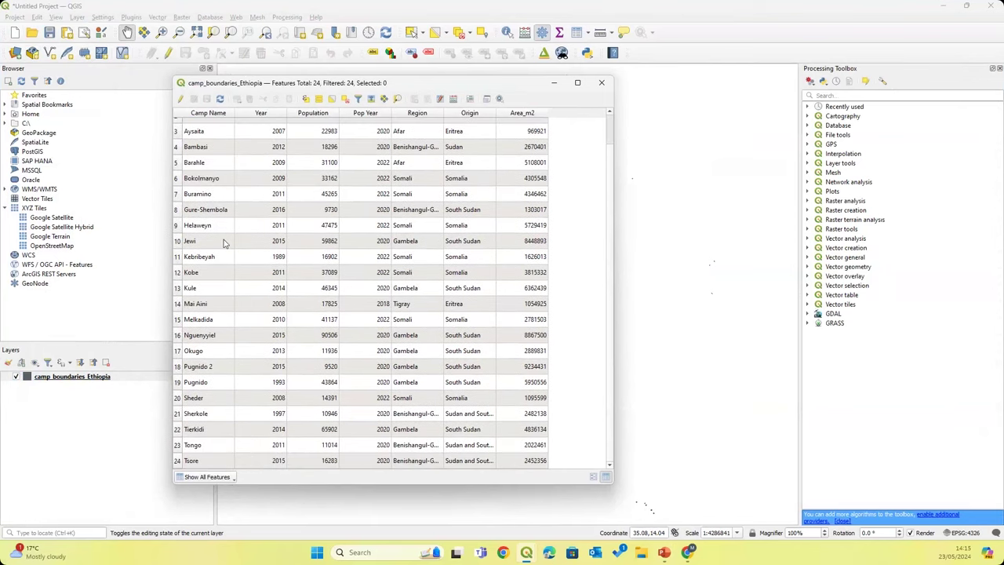
scroll(224, 244, "up", 1)
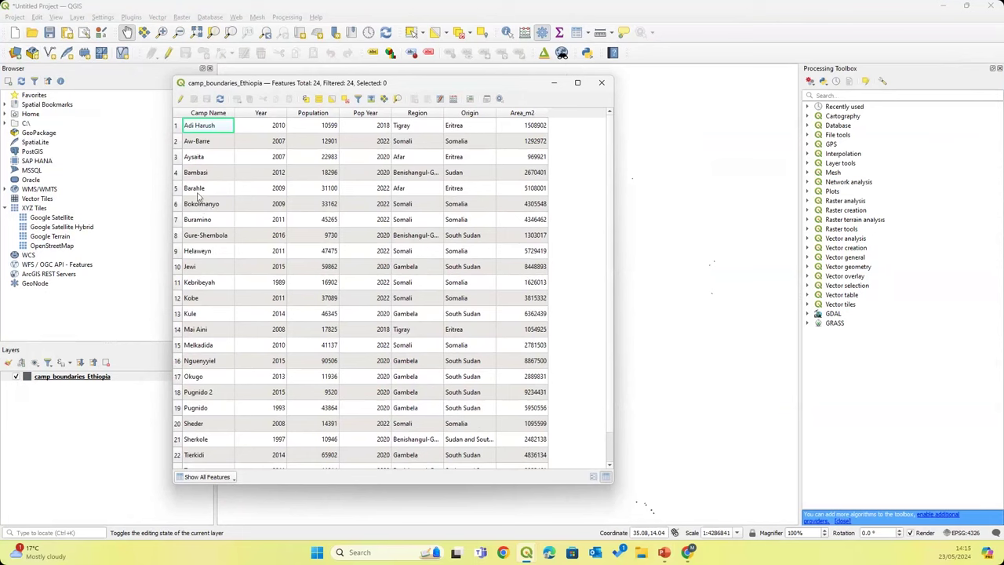
Zoom the map to the Helaweyn camp from its attribute record and close the attribute table.
left_click(196, 253)
right_click(197, 253)
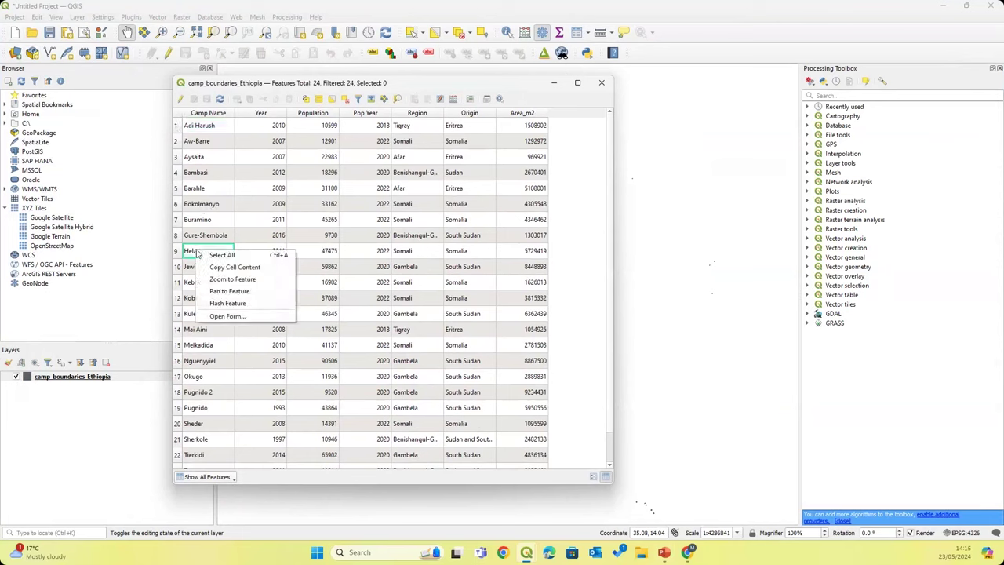
left_click(221, 281)
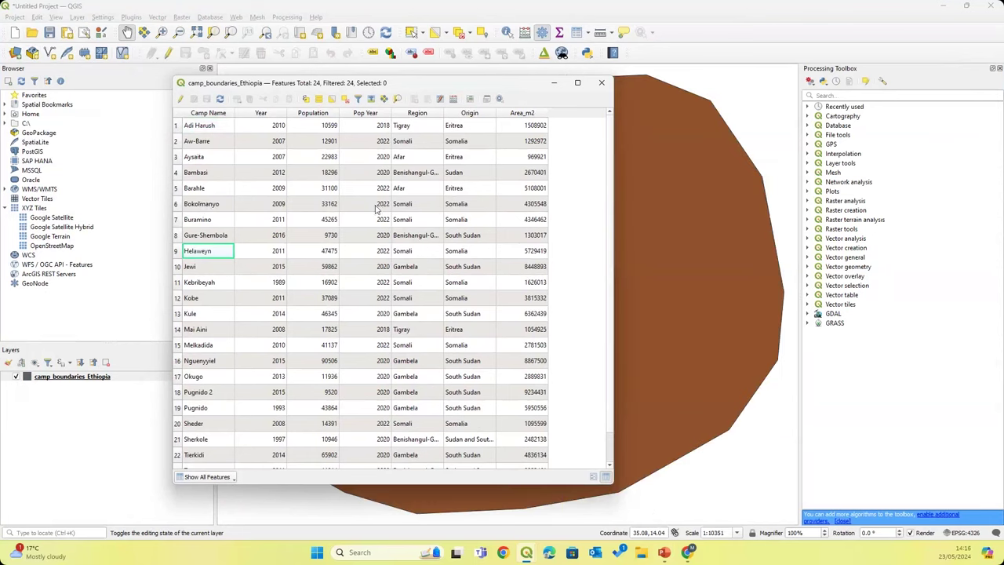
left_click(602, 84)
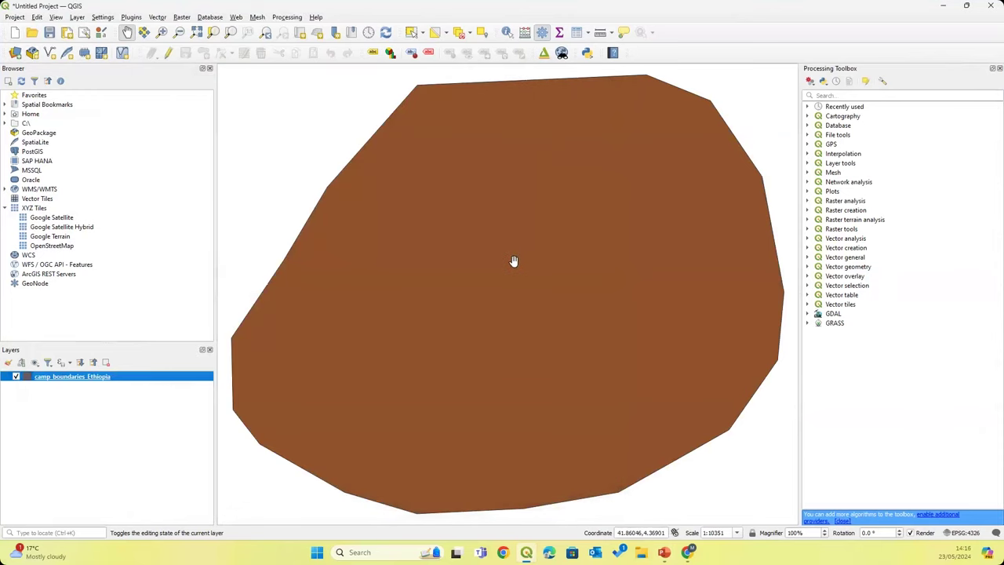
scroll(447, 255, "down", 1)
scroll(447, 255, "up", 2)
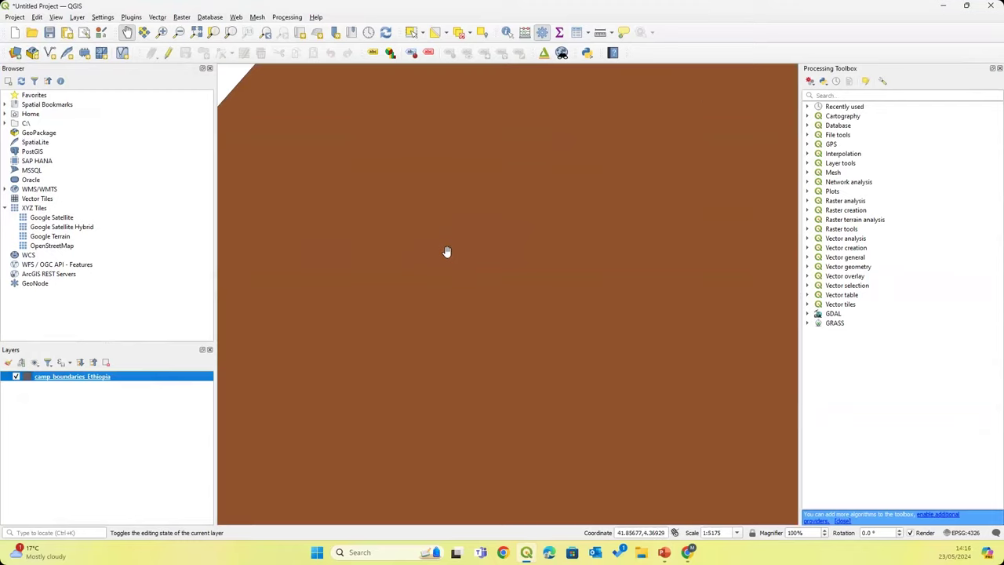
scroll(447, 251, "down", 1)
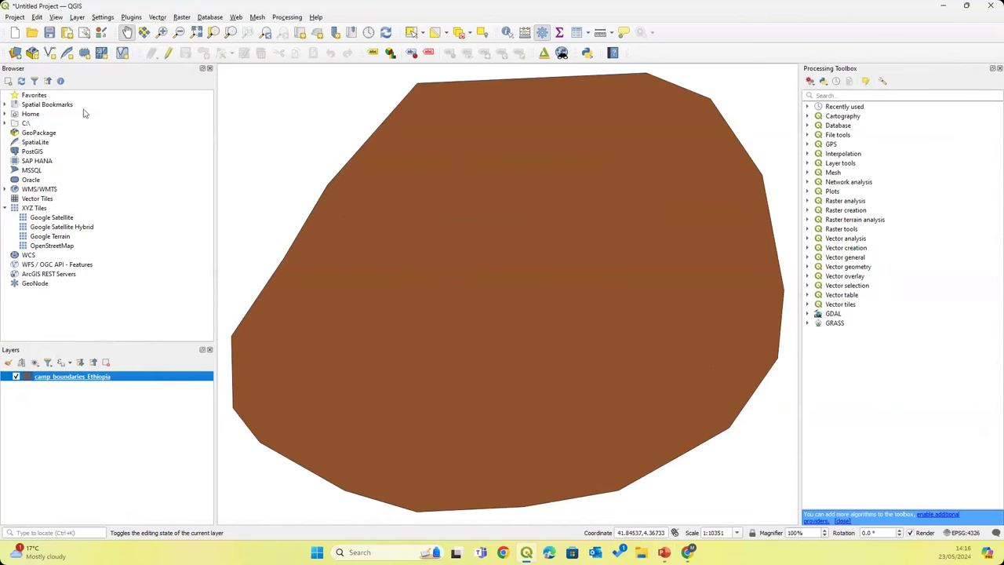
Add the Google Satellite basemap beneath the camp boundaries and briefly hide the boundaries to view the imagery.
left_click(5, 207)
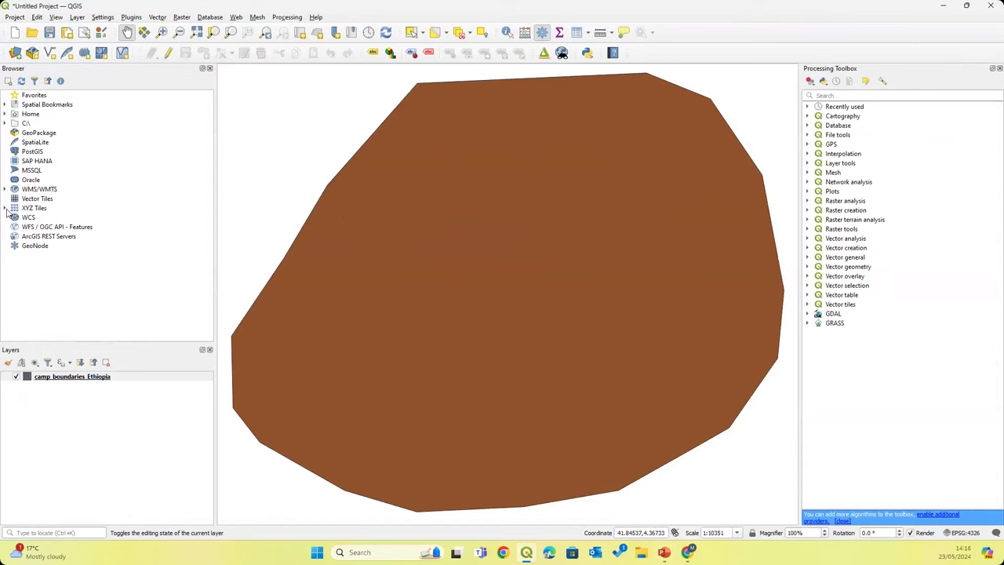
left_click(5, 208)
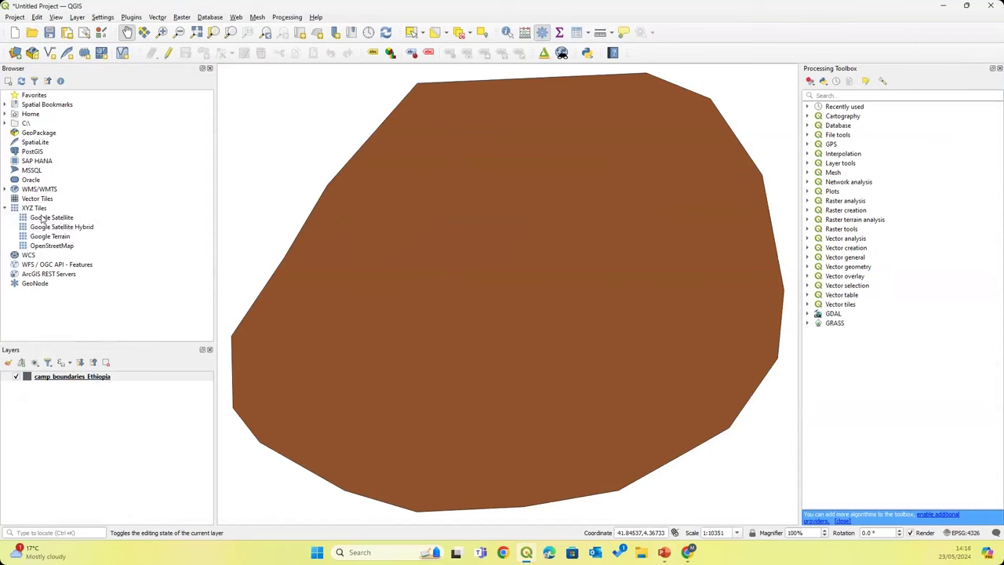
mouse_move(49, 222)
left_mouse_down()
mouse_move(77, 378)
mouse_move(67, 399)
left_mouse_up()
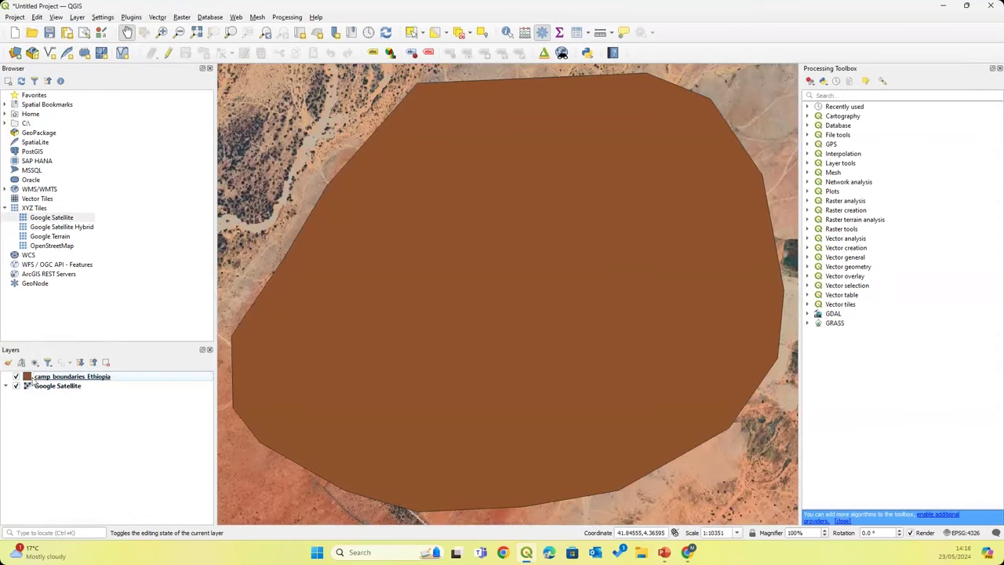
left_click(16, 376)
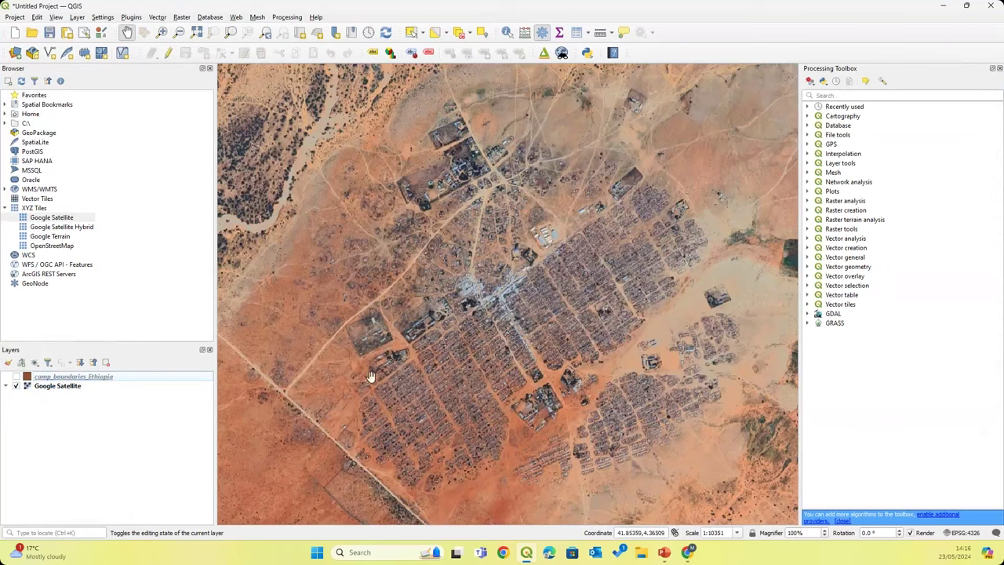
left_click(16, 378)
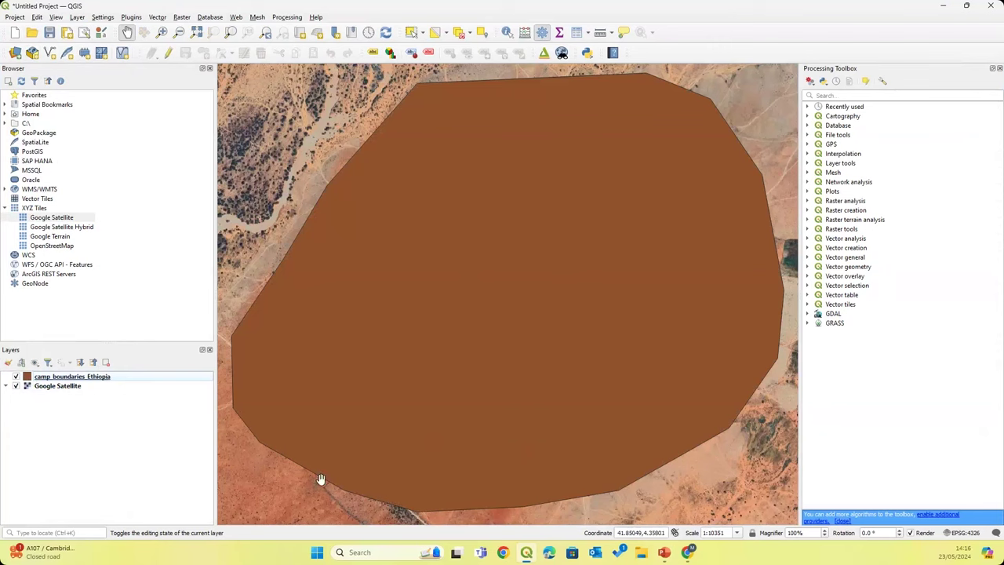
Open the symbology of camp_boundaries_Ethiopia and set its simple fill style to No Brush.
right_click(95, 378)
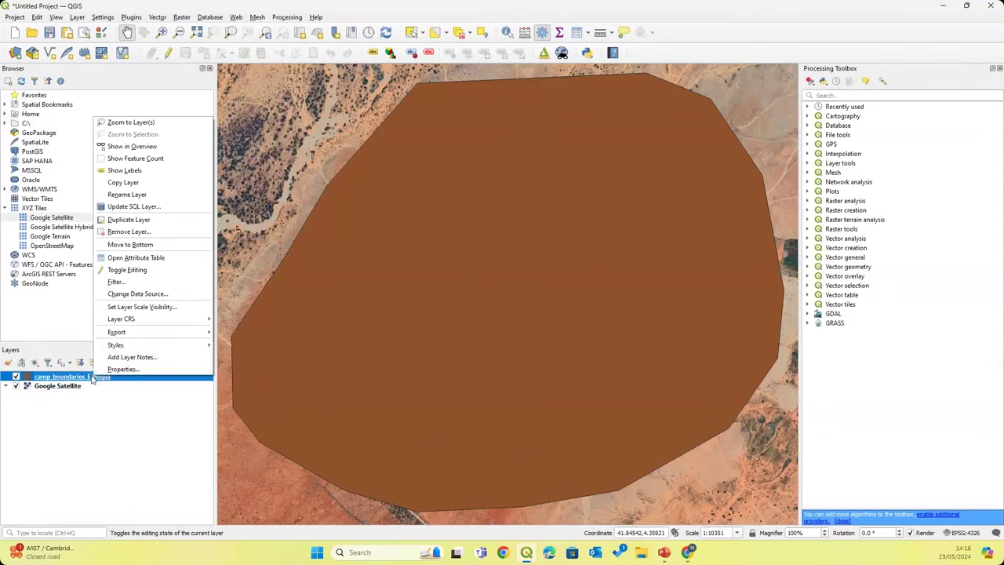
left_click(109, 371)
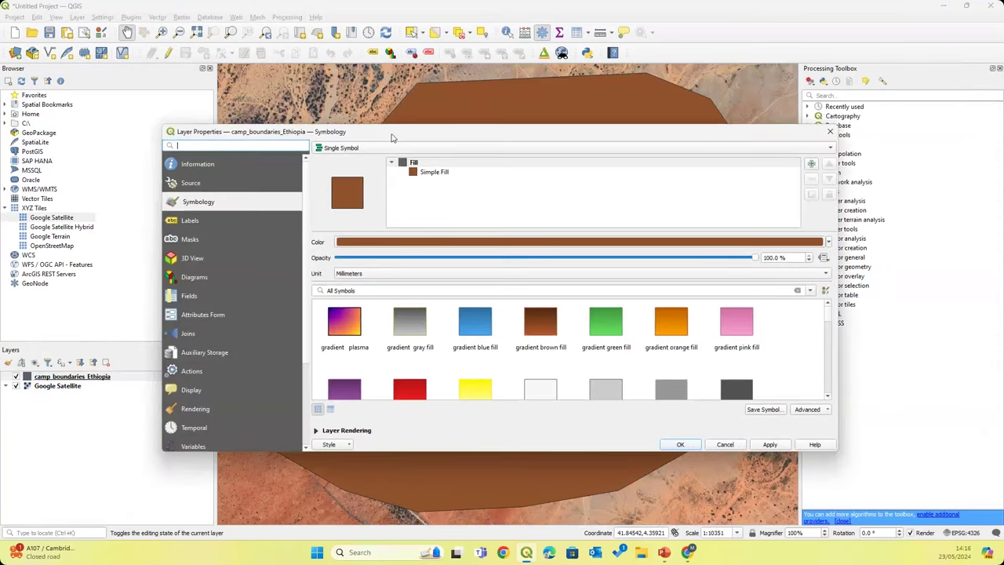
left_click_drag(393, 137, 379, 135)
left_click(224, 168)
left_click(195, 201)
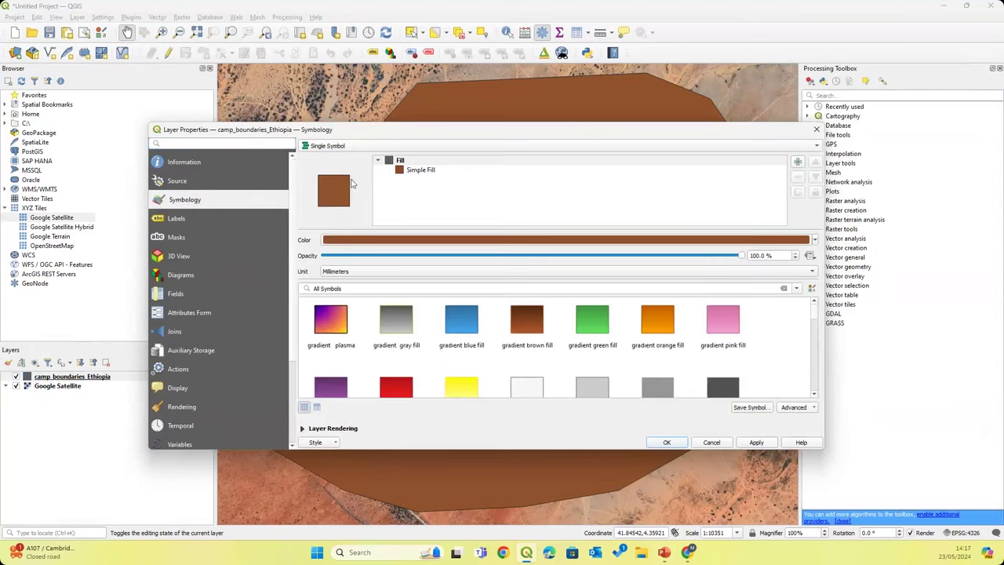
left_click(419, 171)
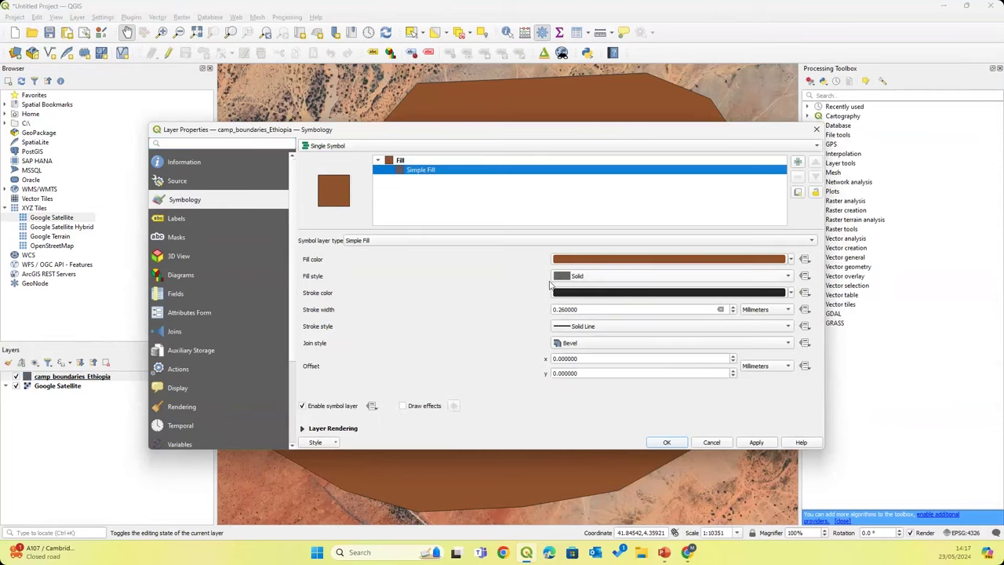
left_click(590, 276)
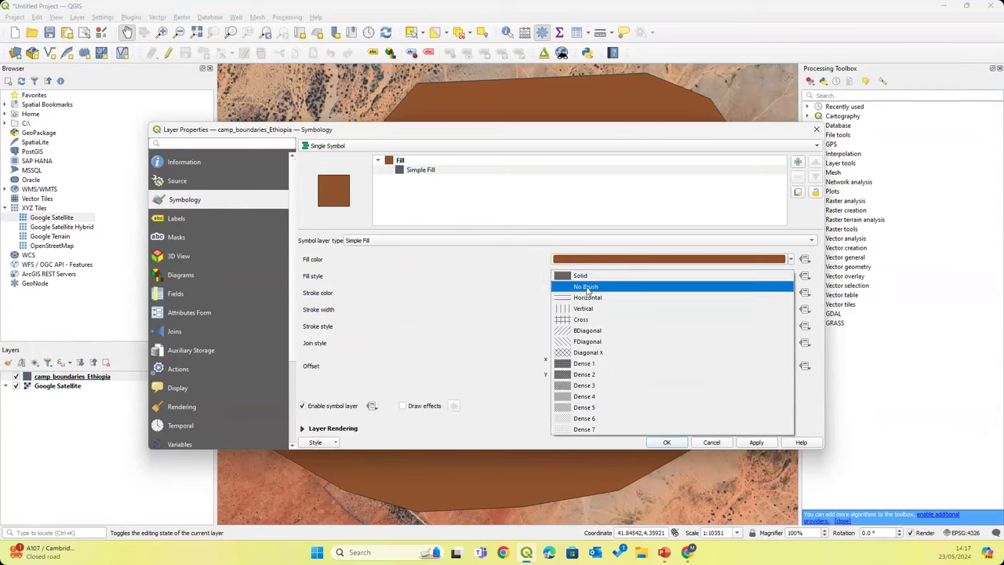
left_click(587, 287)
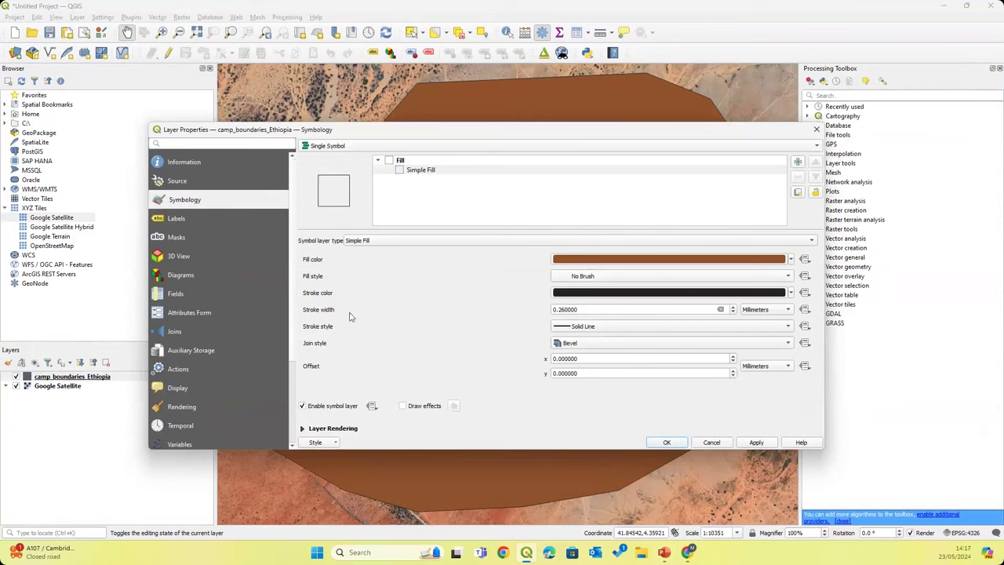
Set the stroke width of the camp boundaries to 0.86 mm and apply the outline style to the layer.
left_click(734, 307)
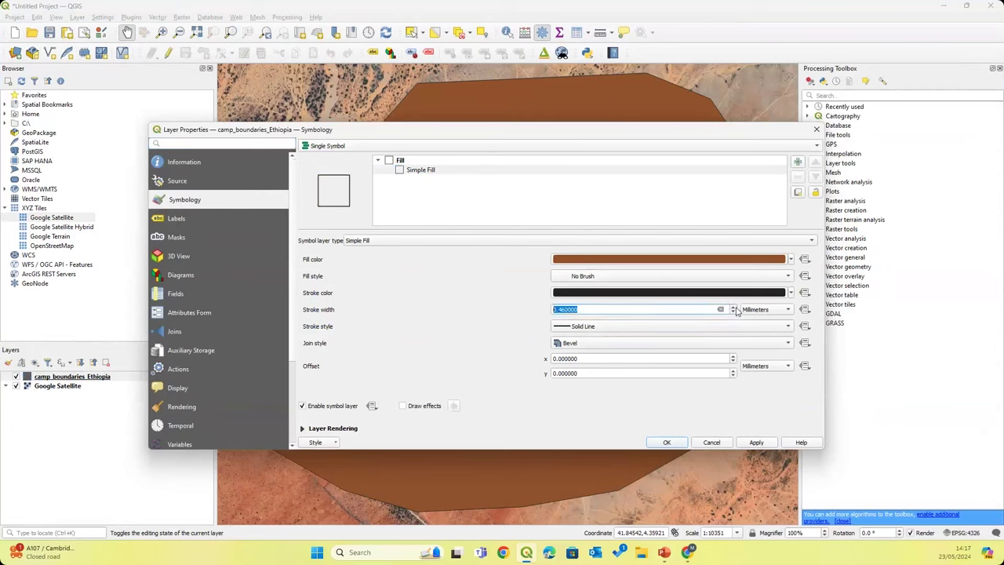
left_click(733, 307)
left_click(735, 309)
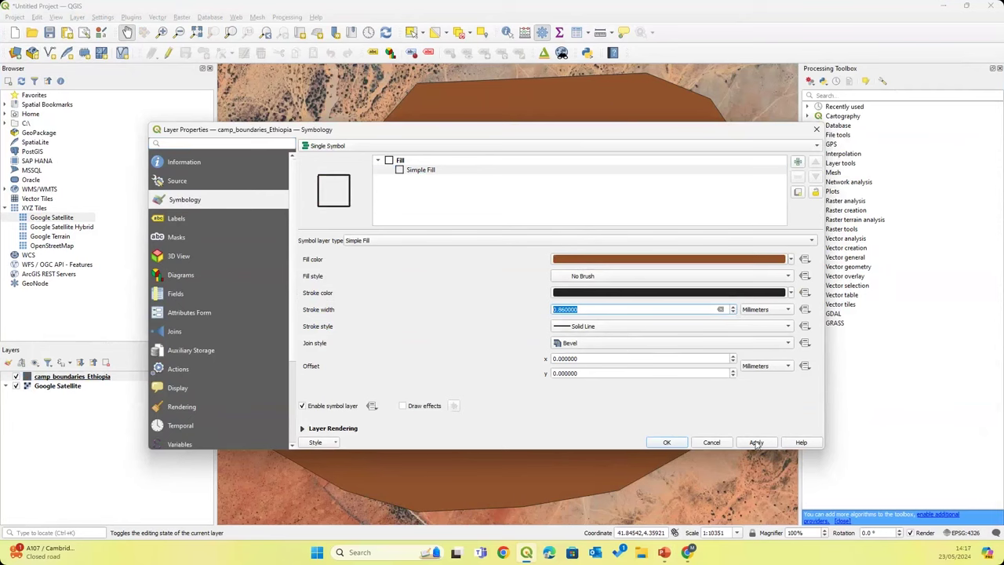
left_click(664, 443)
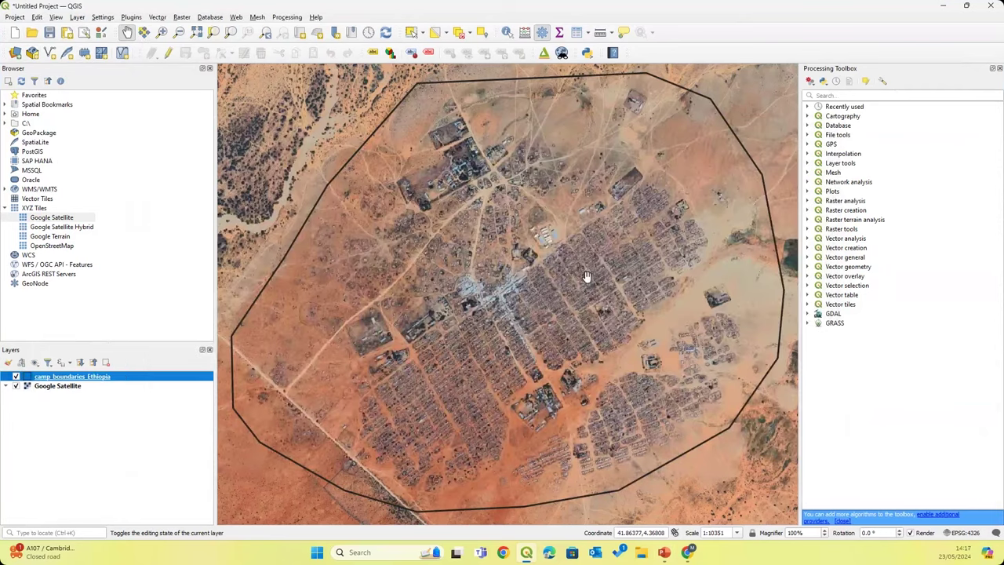
scroll(581, 273, "down", 1)
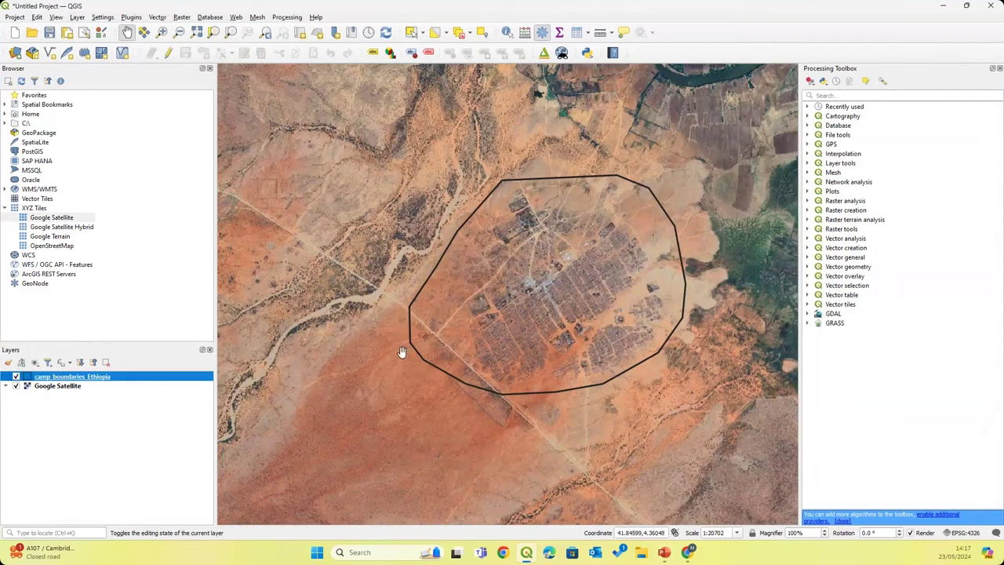
Add the raster fluvial_pluvial_rp100 from the Flood data folder to the project as a new layer.
left_click(77, 17)
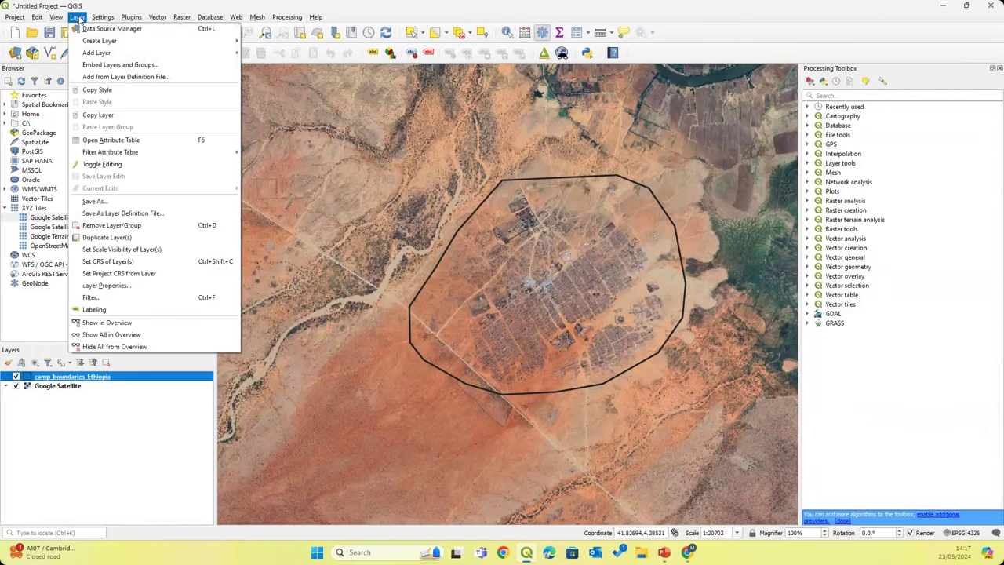
mouse_move(95, 53)
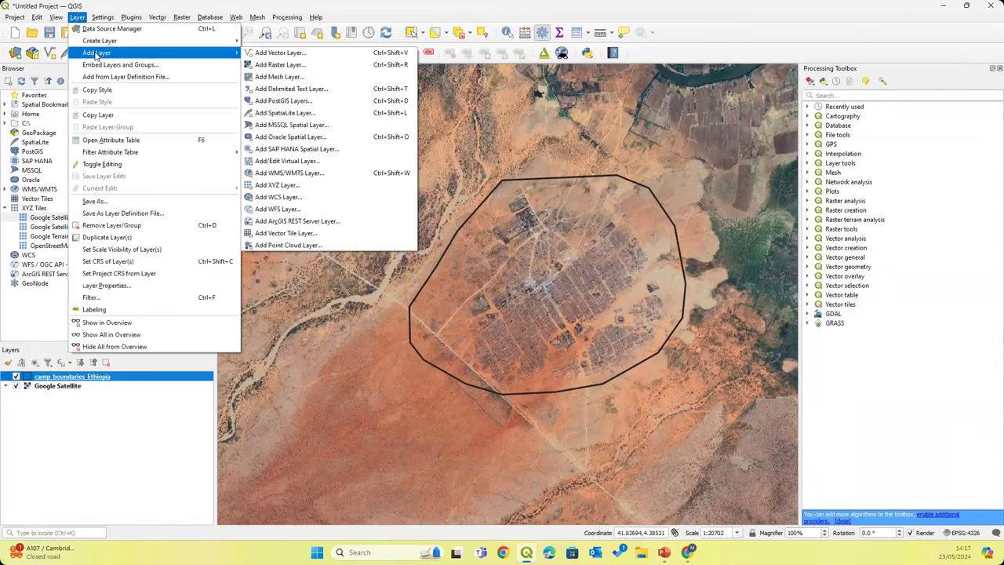
left_click(280, 65)
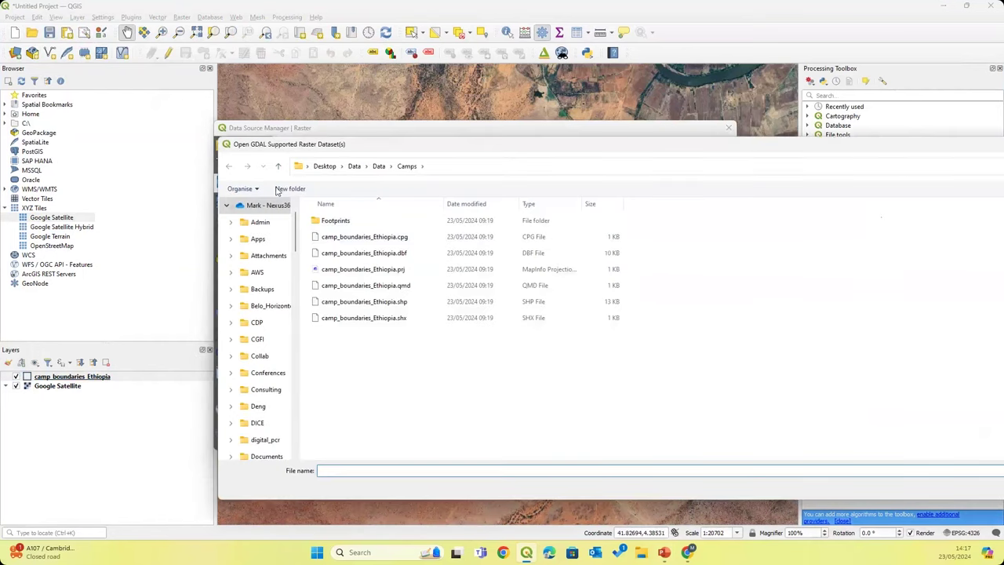
left_click(65, 166)
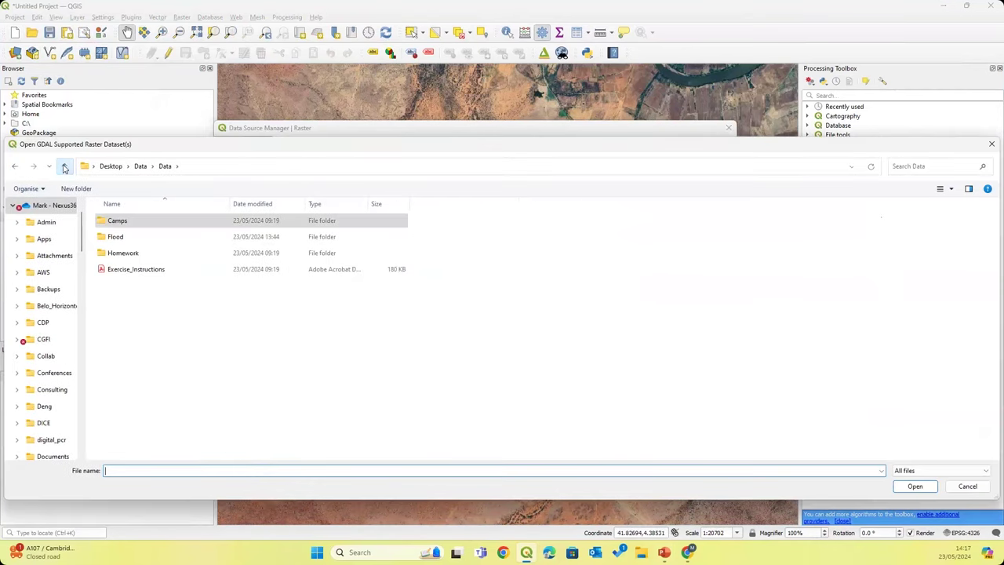
left_click(64, 166)
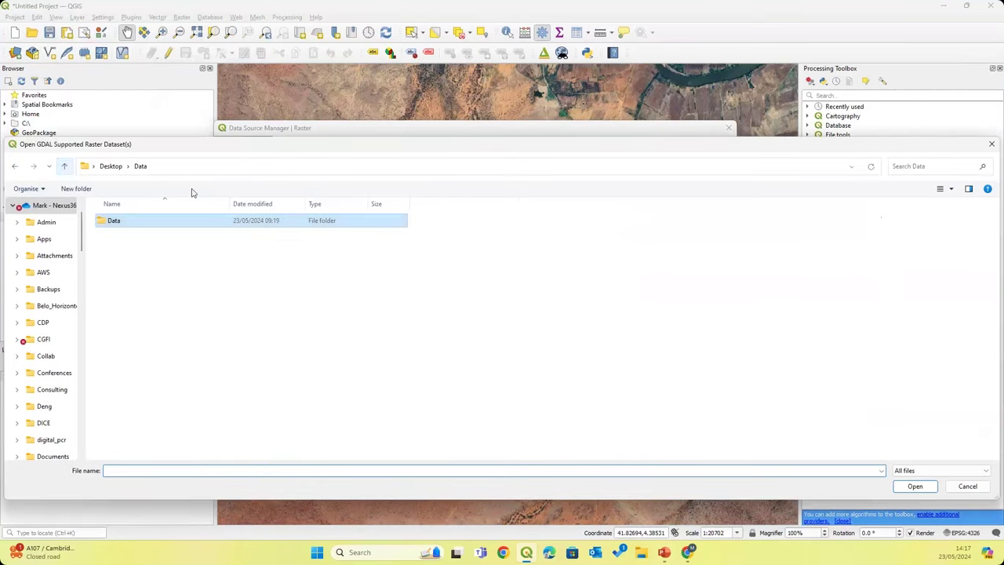
double_click(130, 226)
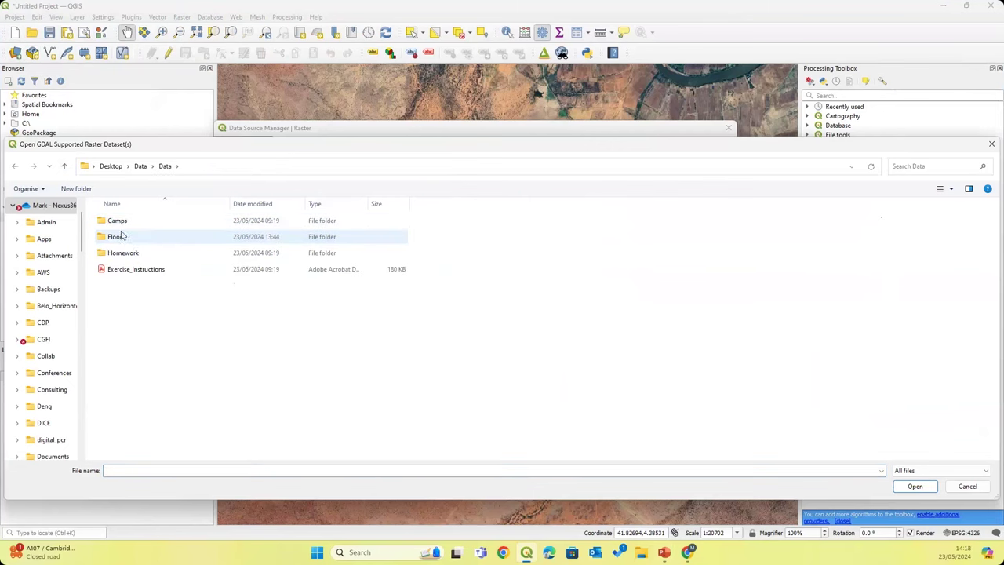
double_click(123, 237)
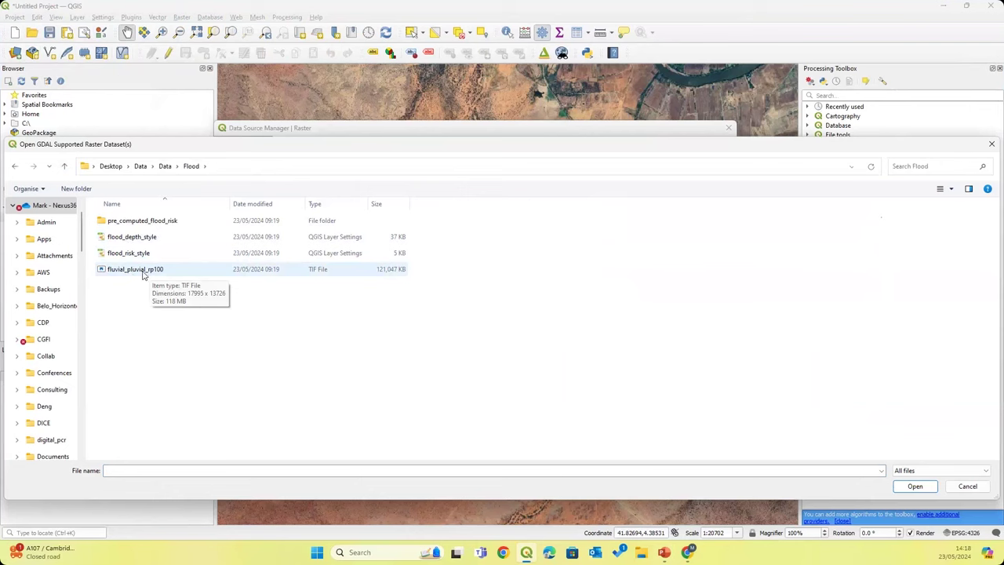
left_click(143, 271)
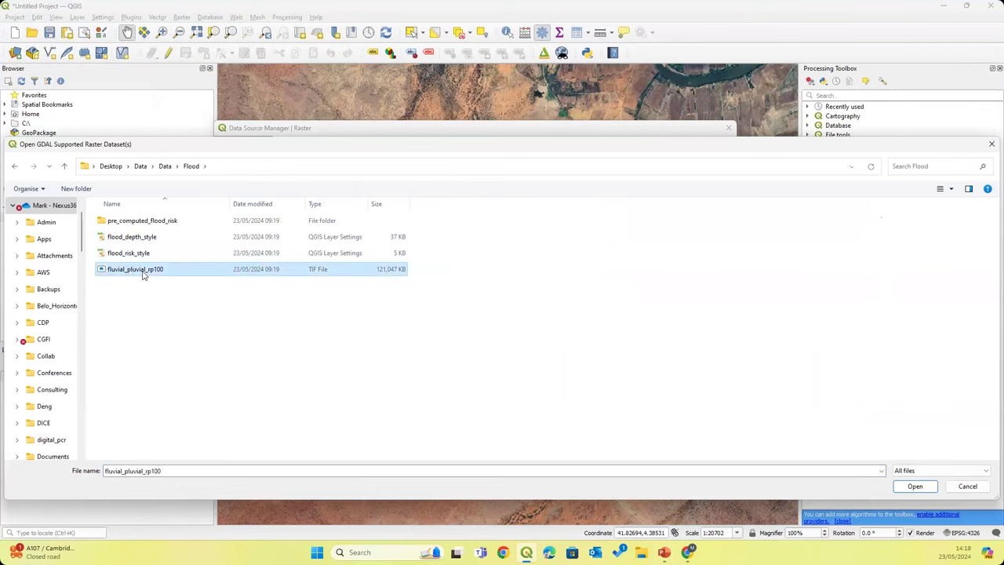
left_click(901, 487)
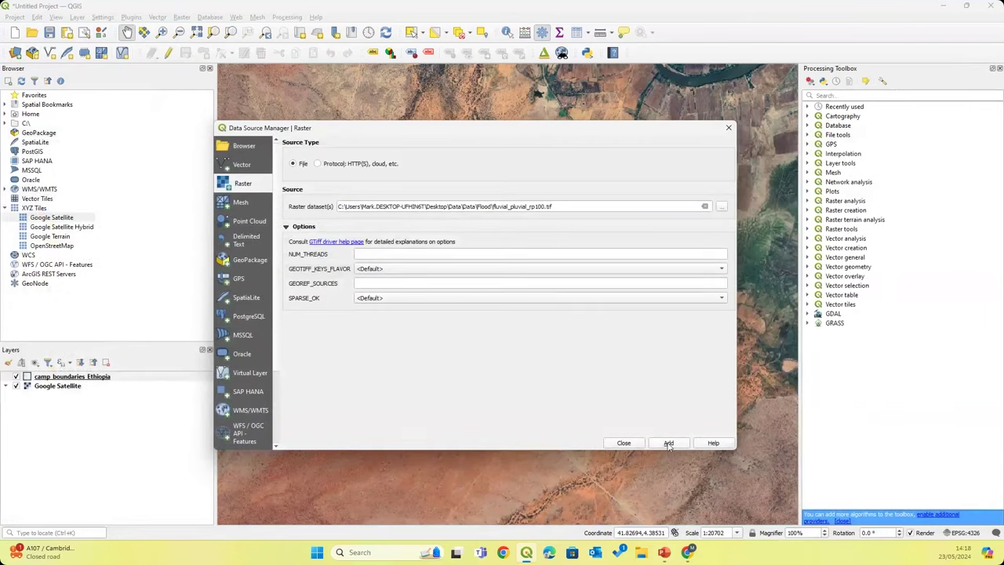
left_click(668, 443)
left_click(624, 444)
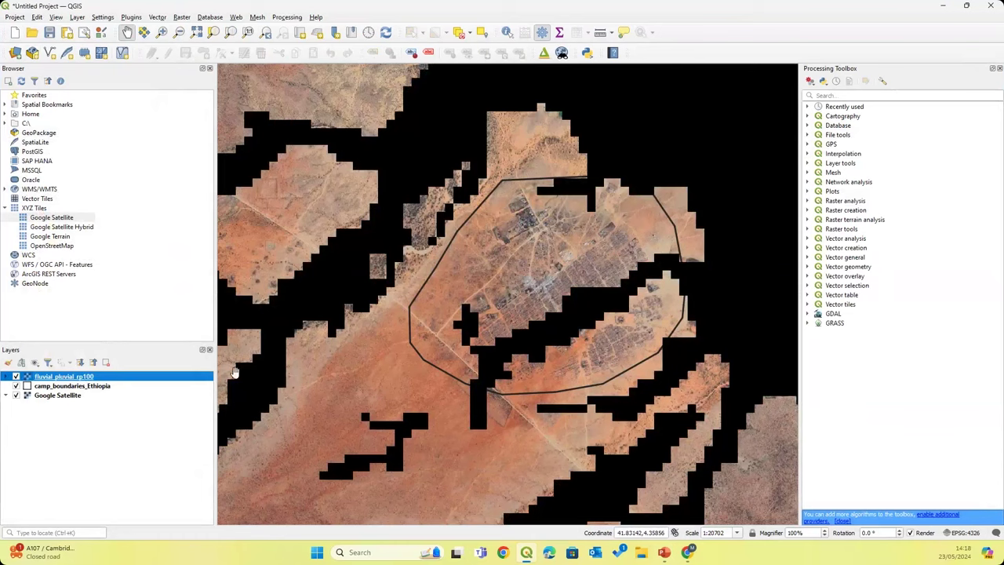
Zoom the map to the full extent of fluvial_pluvial_rp100 and expand its legend.
right_click(69, 381)
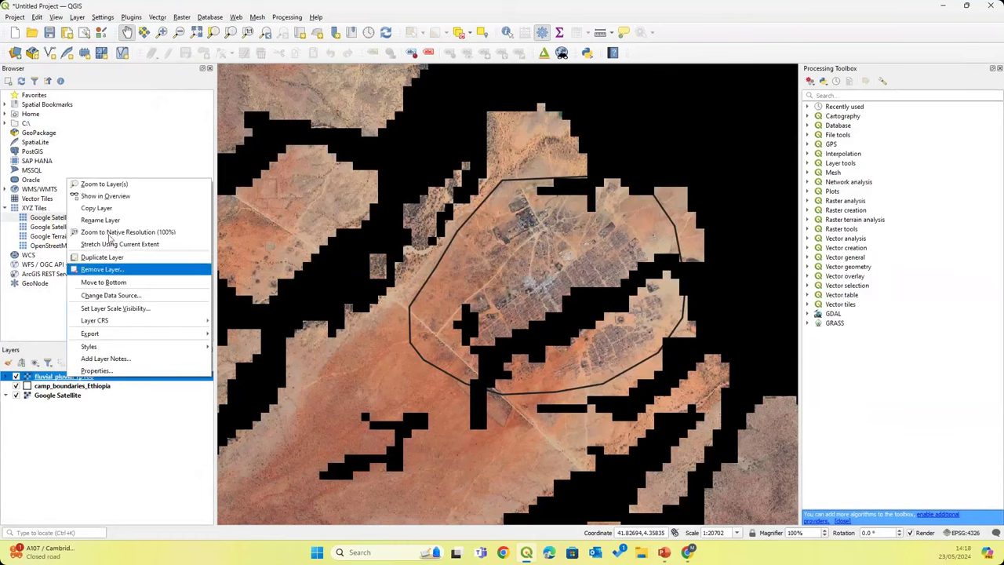
left_click(104, 184)
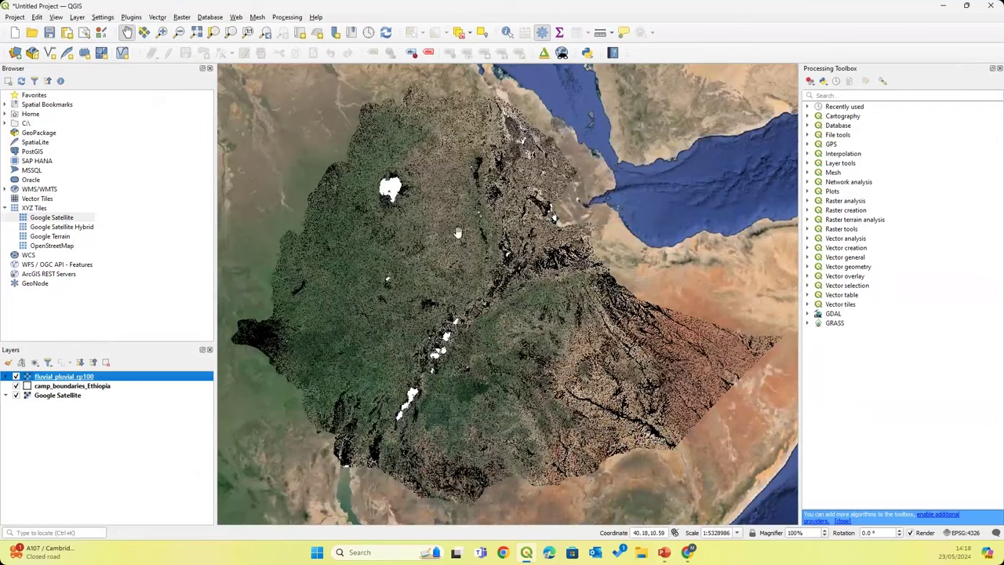
left_click(6, 376)
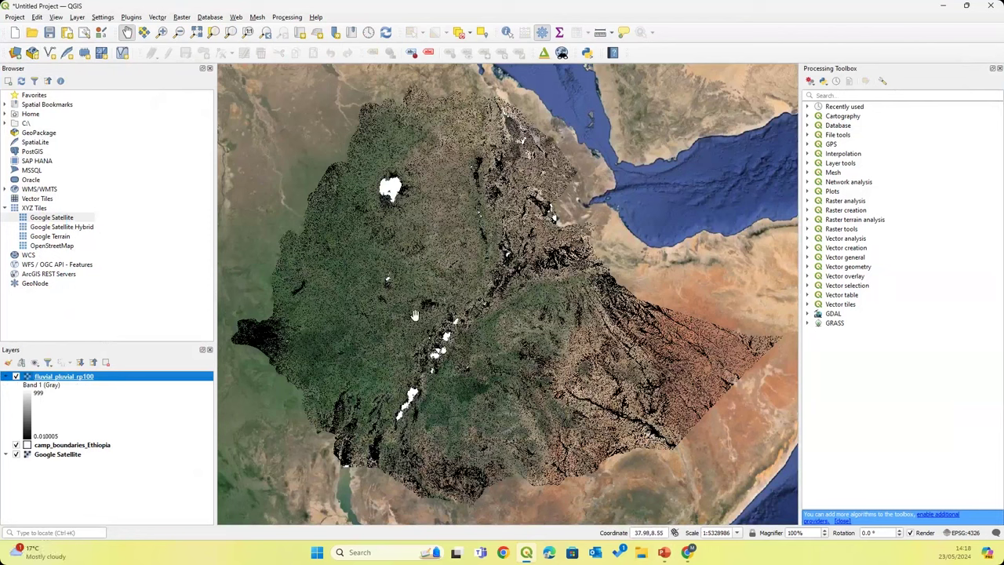
Open the symbology properties of the fluvial_pluvial_rp100 layer.
right_click(72, 379)
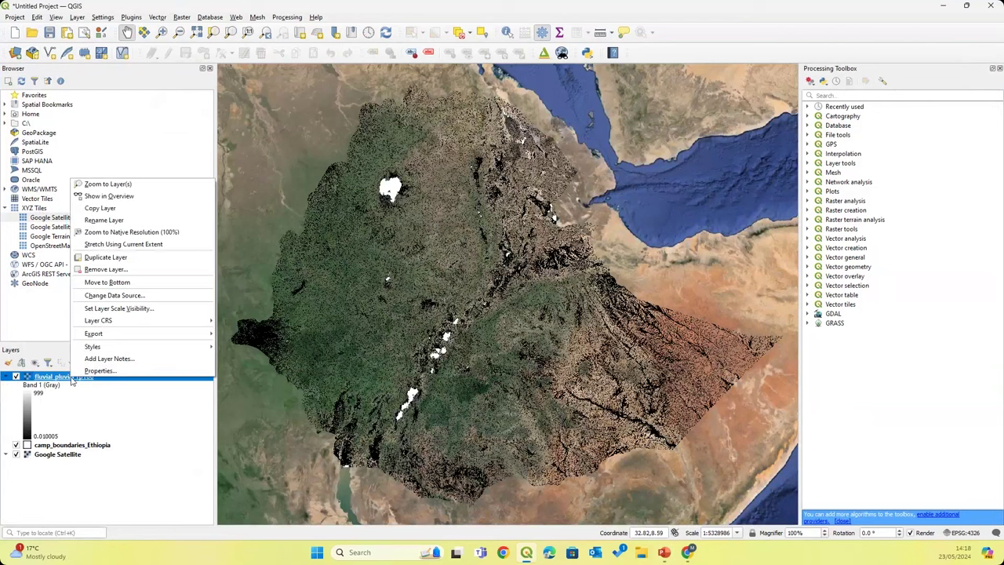
left_click(85, 372)
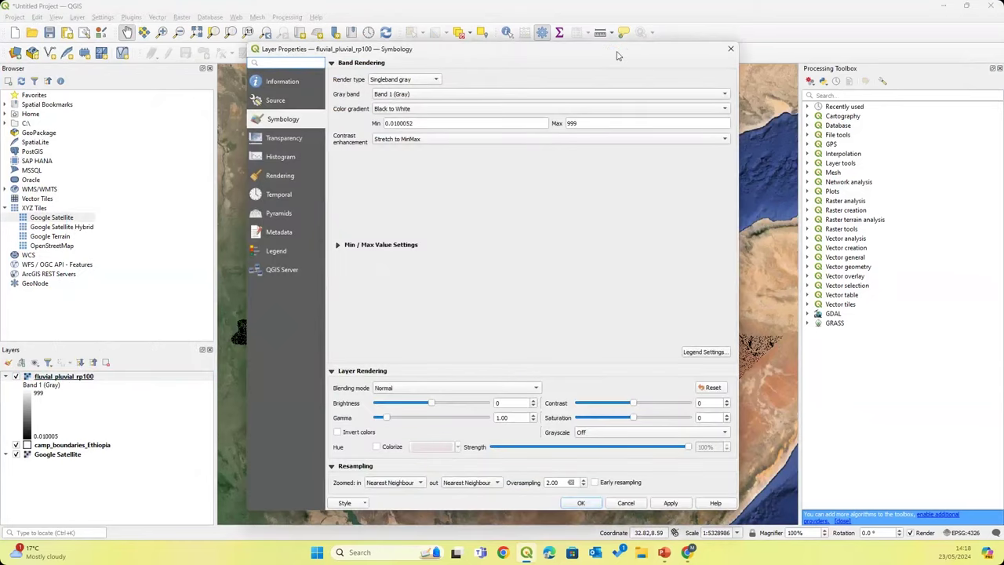
left_click_drag(617, 55, 612, 54)
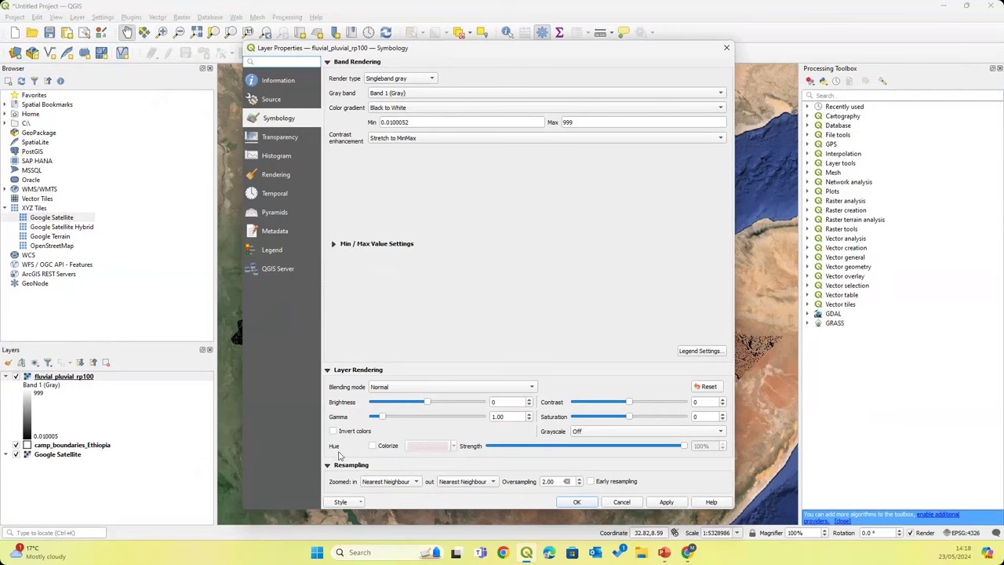
Load the flood_depth_style file from the Flood folder as the raster's style and apply it.
left_click(350, 503)
left_click(339, 418)
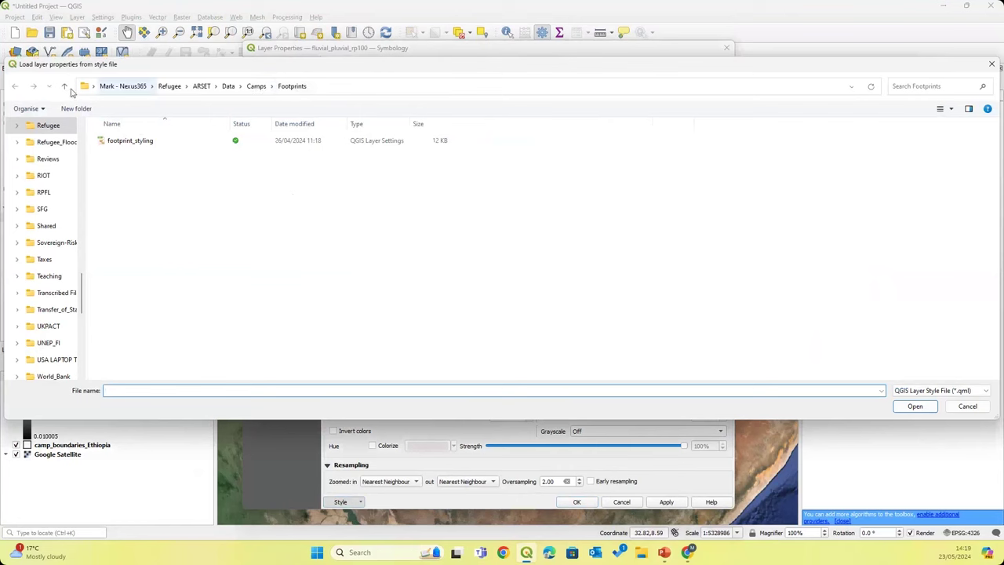
left_click(64, 87)
left_click(65, 87)
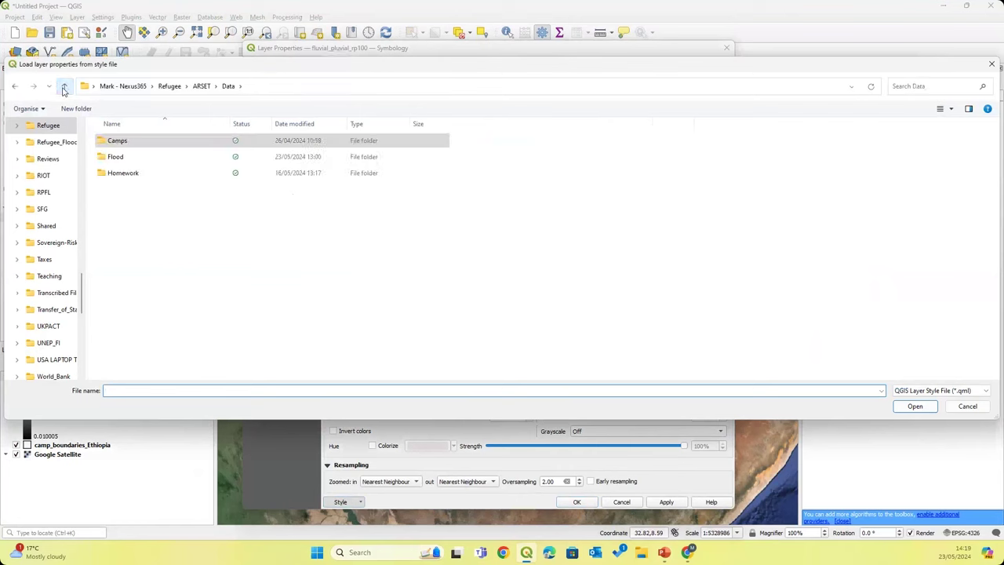
left_click(65, 87)
double_click(123, 171)
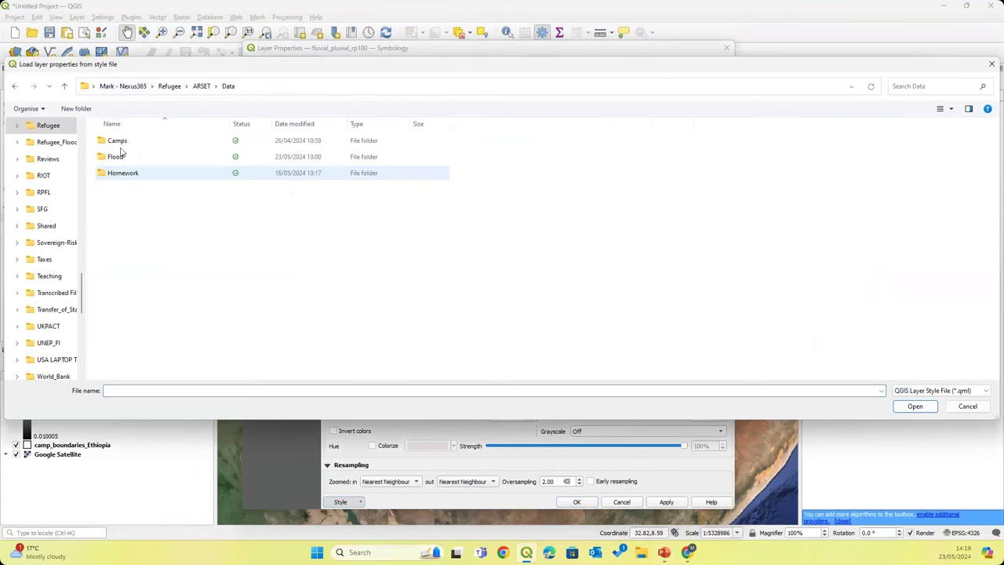
double_click(122, 160)
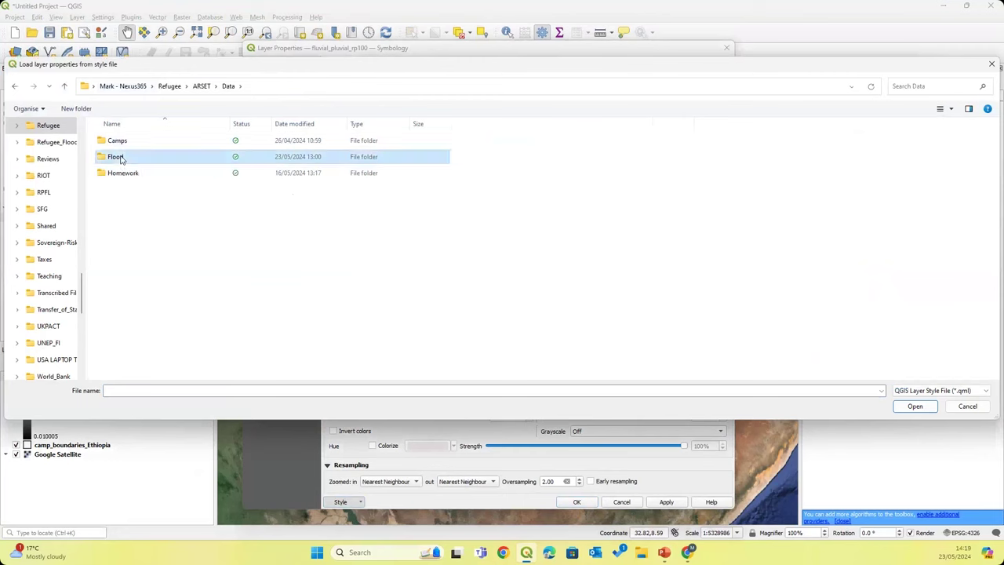
left_click(125, 159)
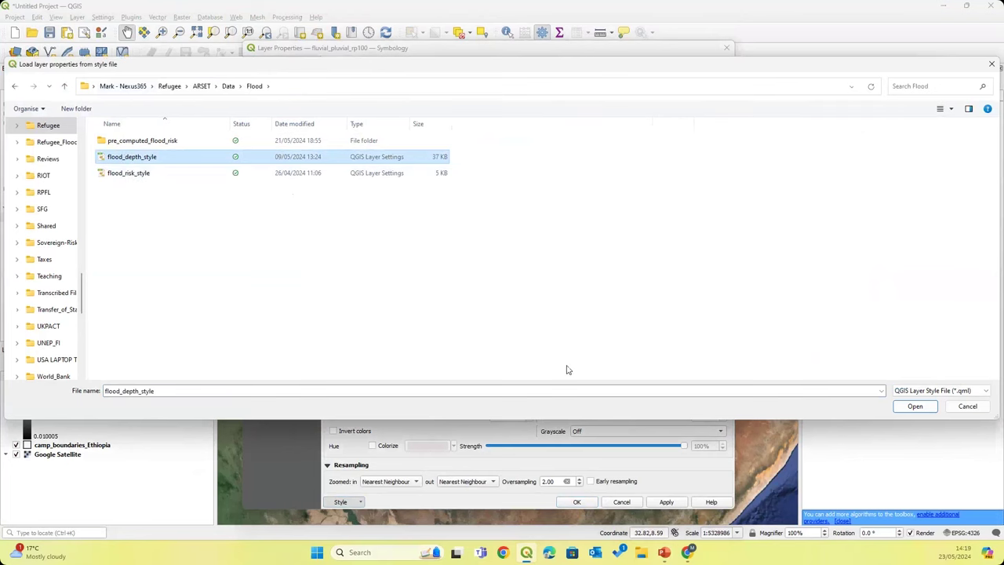
left_click(915, 406)
left_click(914, 406)
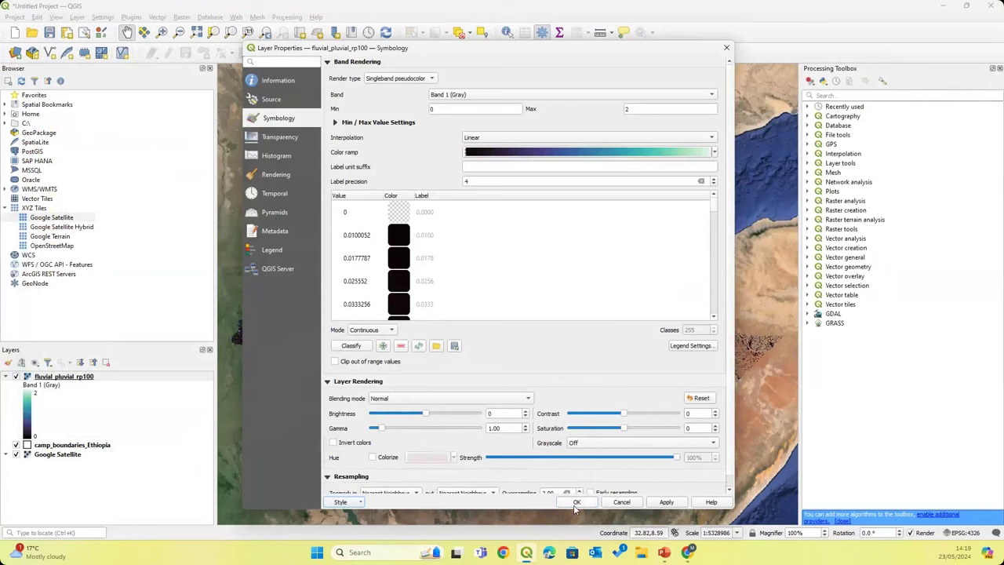
left_click(576, 503)
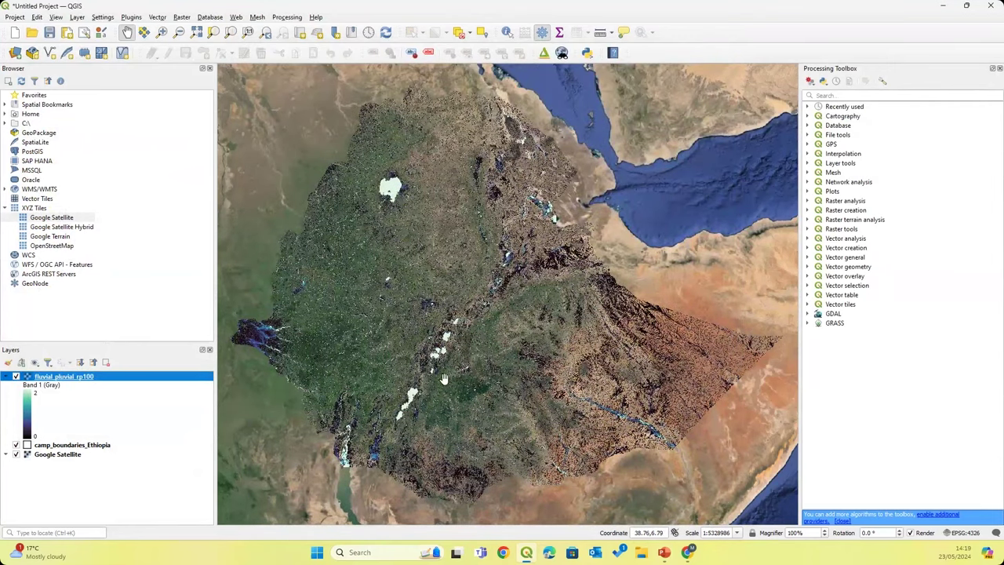
Examine the styled flood depths up close along the river channels and surrounding land, and collapse the raster's legend.
scroll(443, 379, "up", 4)
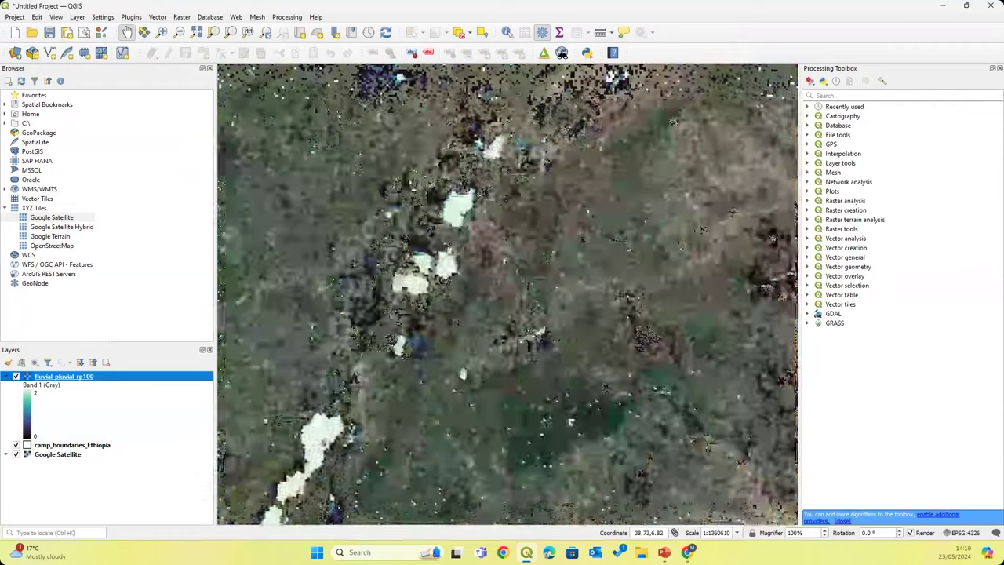
scroll(619, 303, "up", 2)
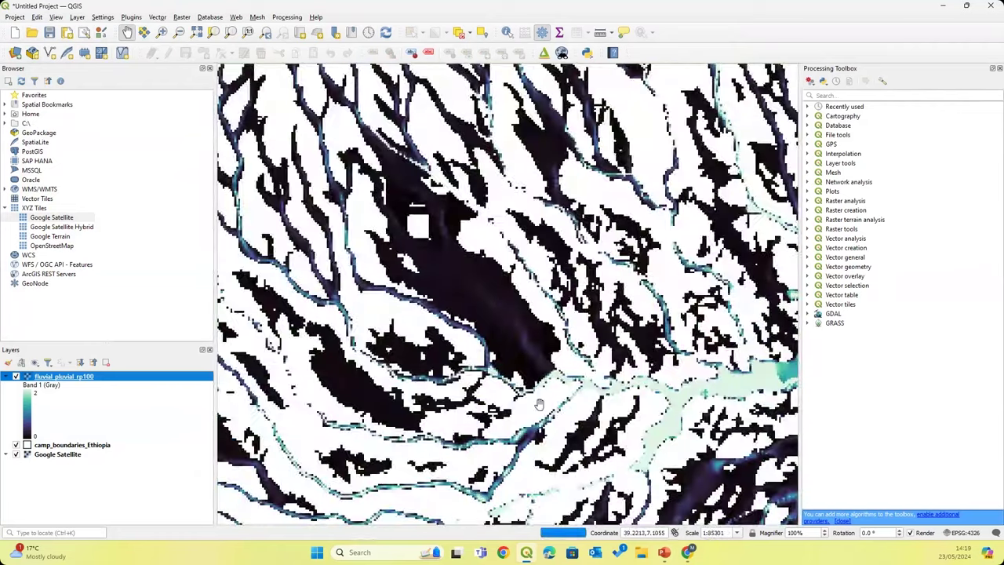
left_click_drag(457, 308, 632, 266)
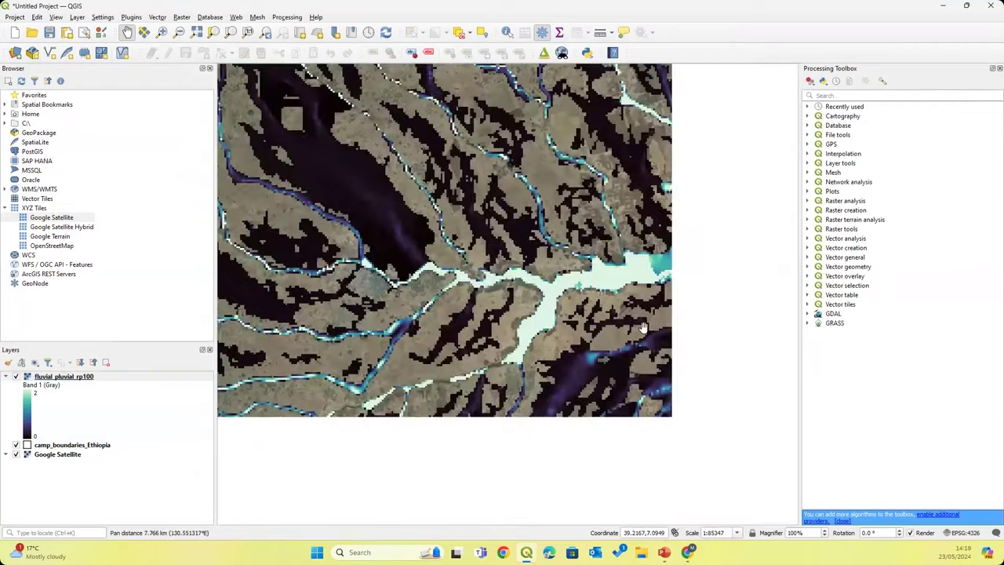
scroll(633, 266, "up", 1)
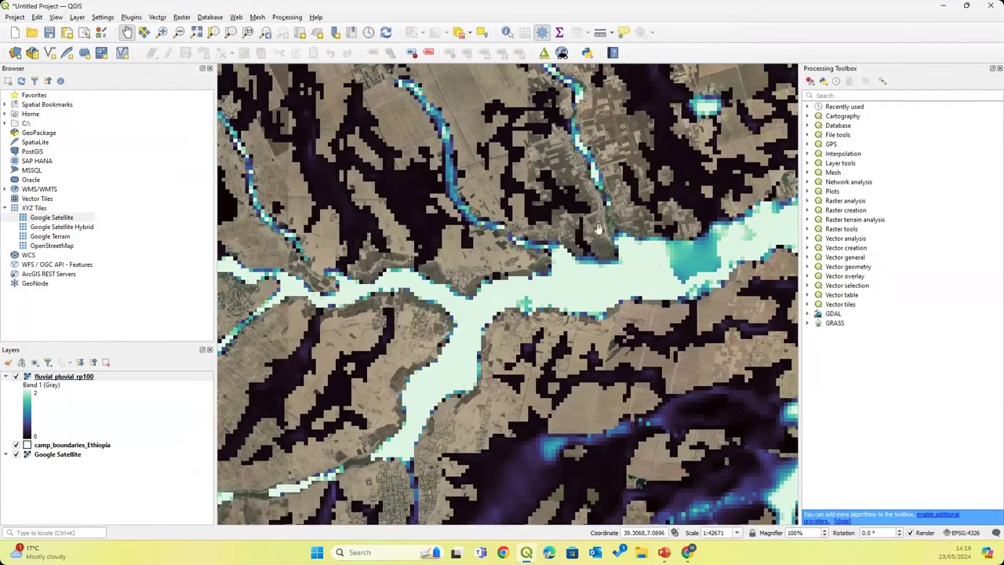
left_click_drag(598, 227, 488, 306)
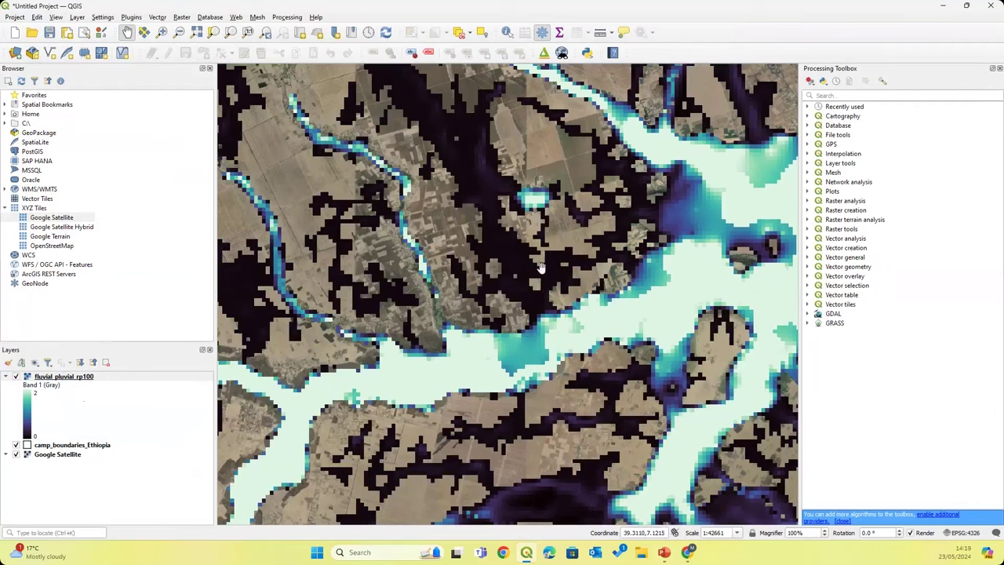
scroll(605, 281, "down", 1)
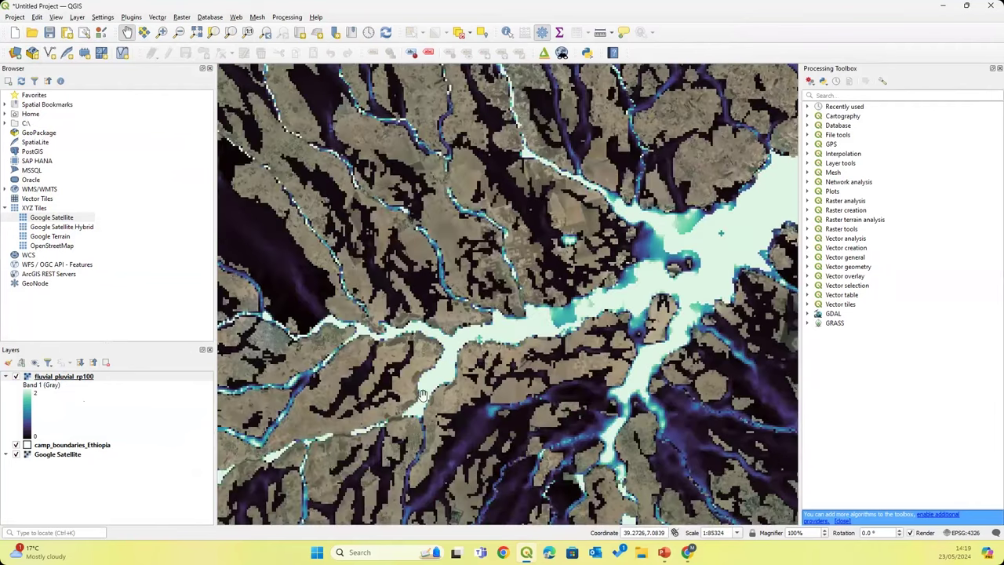
left_click_drag(400, 396, 500, 214)
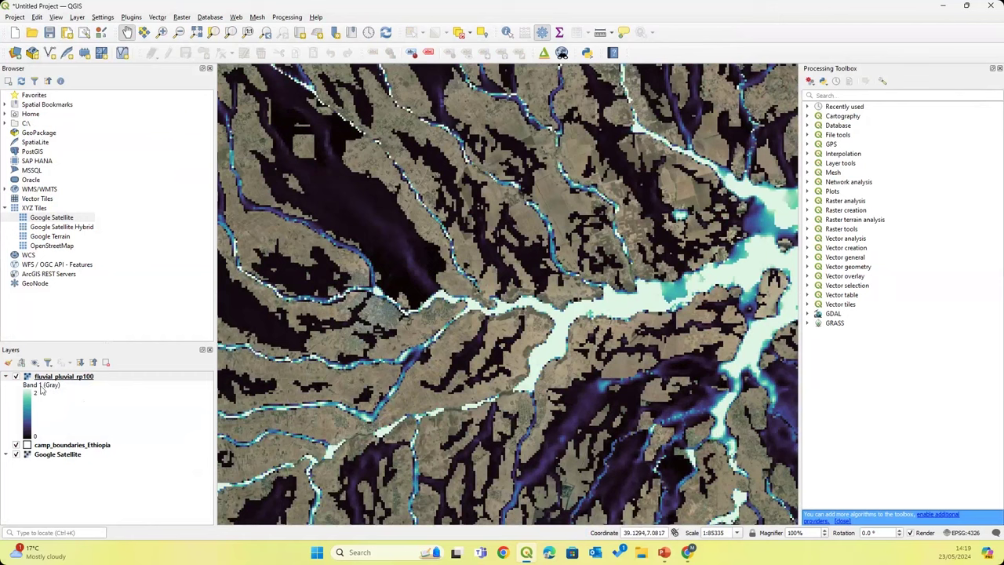
left_click(7, 378)
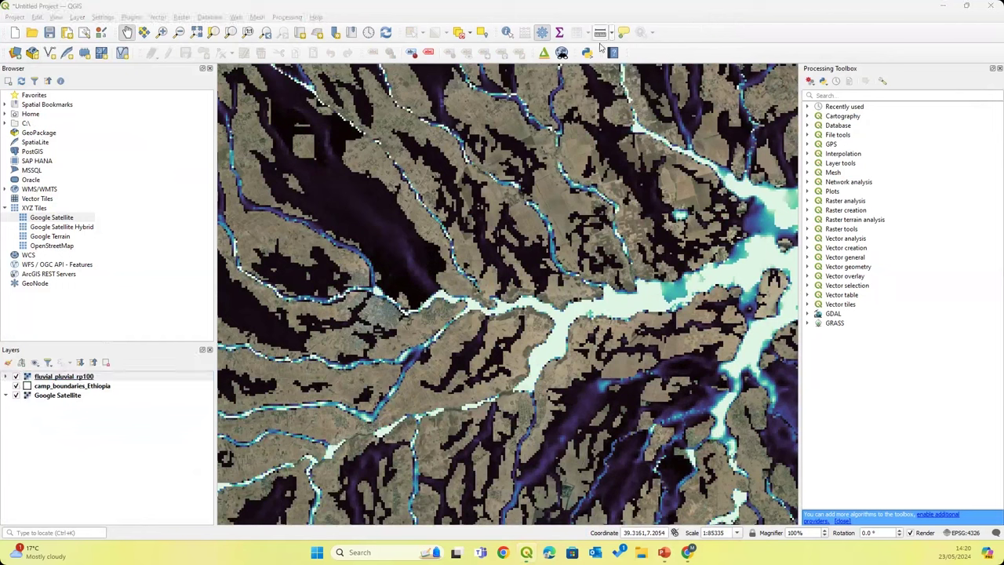
Search the processing algorithms for "zonal" and open the Zonal statistics tool.
left_click(543, 35)
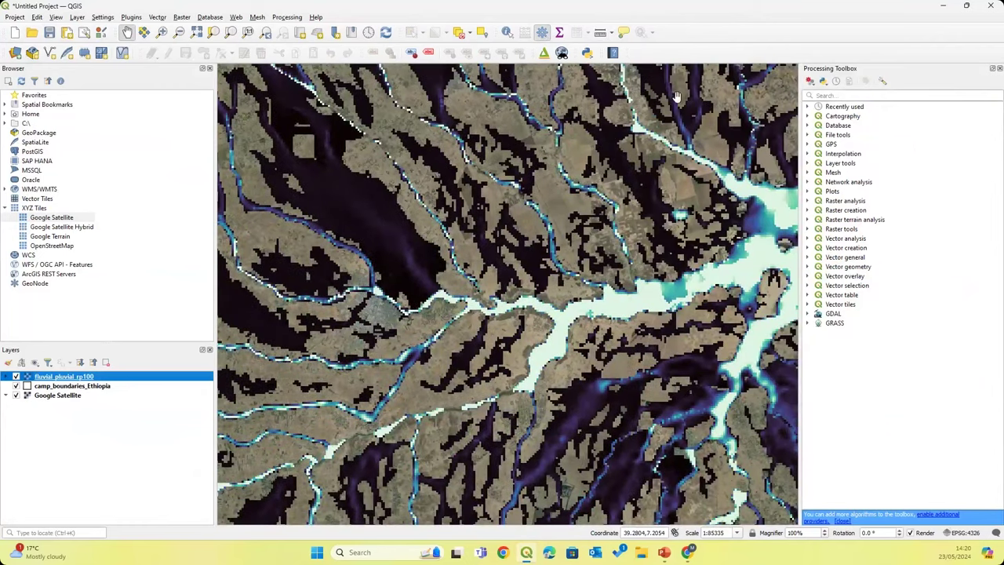
left_click(829, 95)
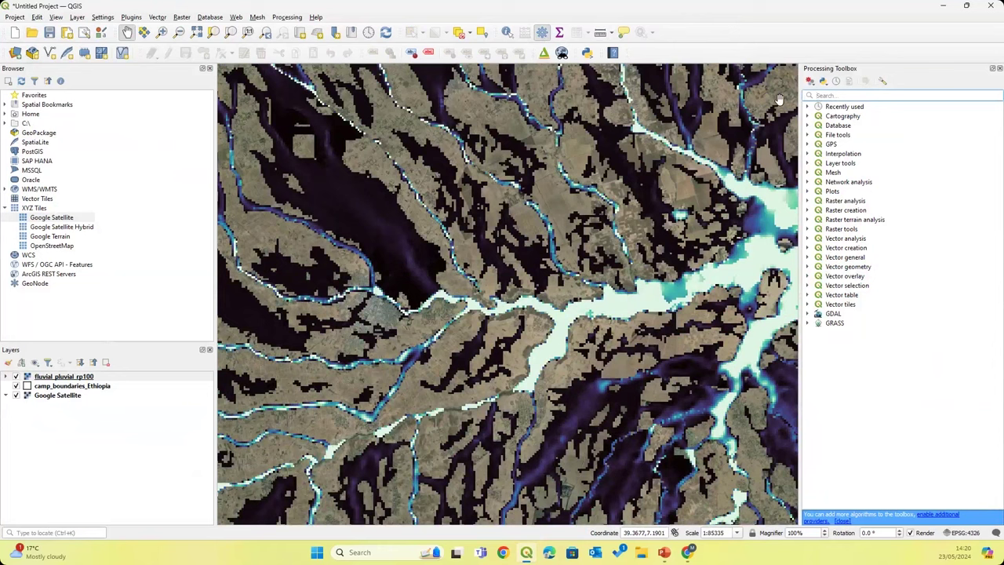
type("zonal")
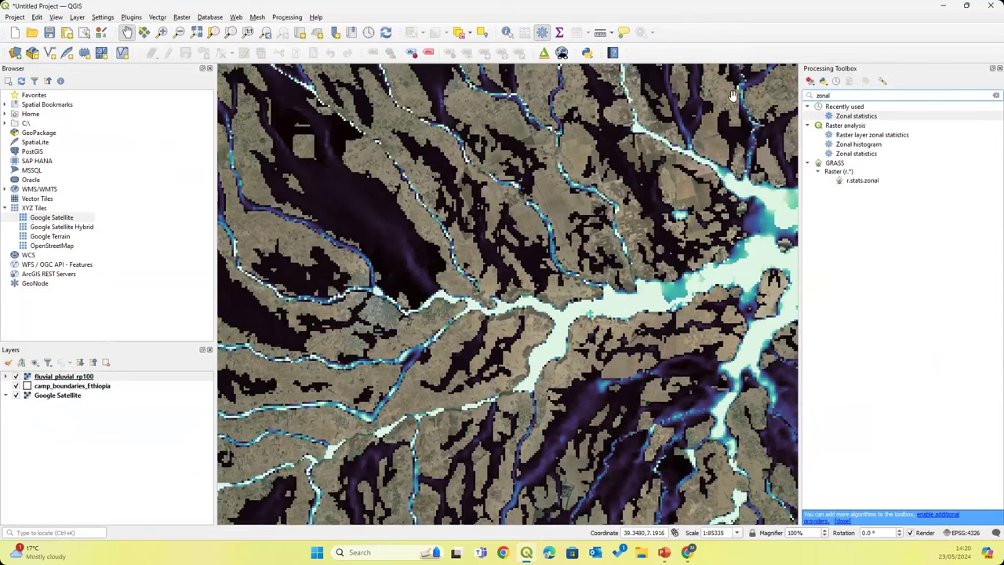
double_click(842, 118)
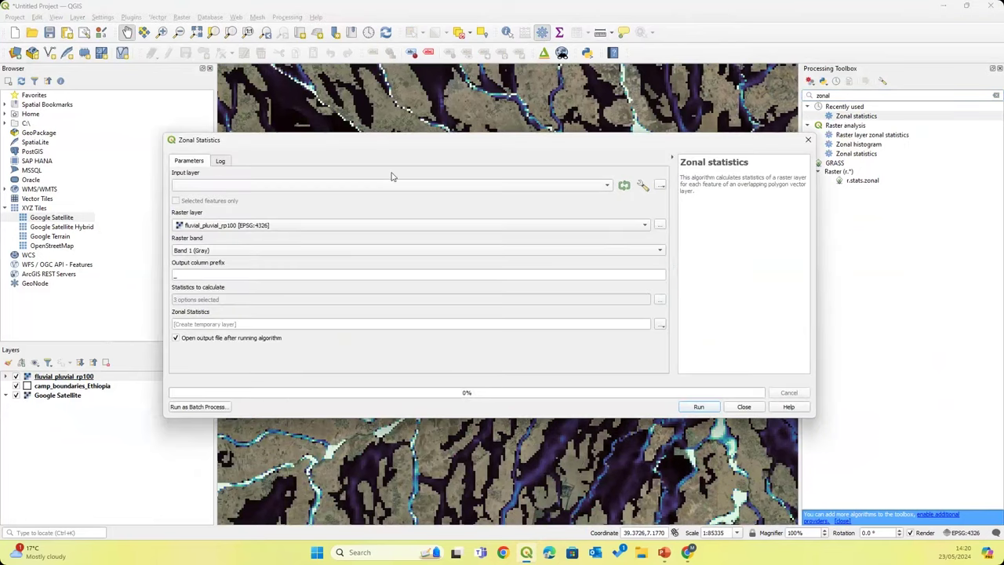
Set camp_boundaries_Ethiopia as the zonal statistics input layer and fluvial_pluvial_rp100 as the raster layer.
left_click(276, 188)
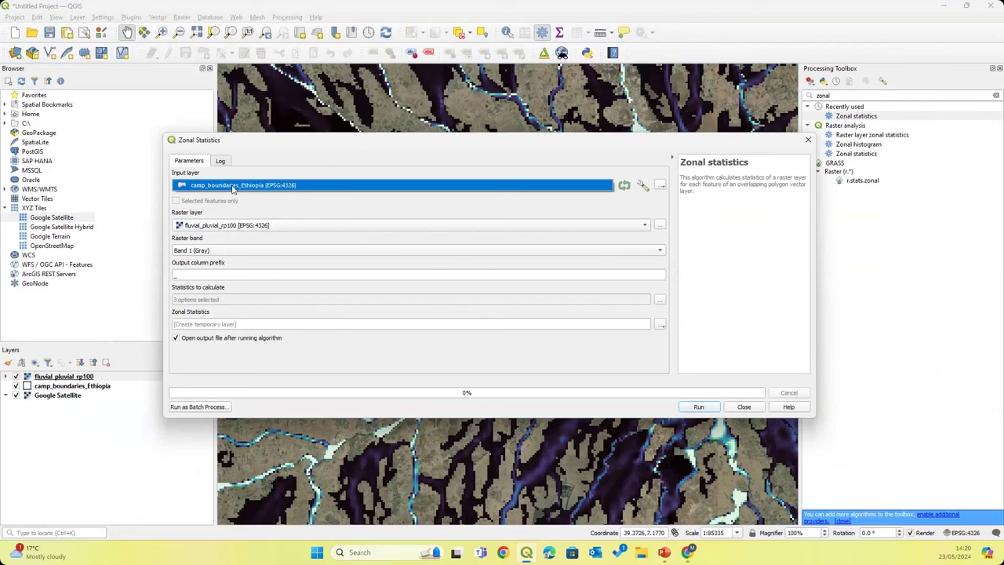
left_click(232, 188)
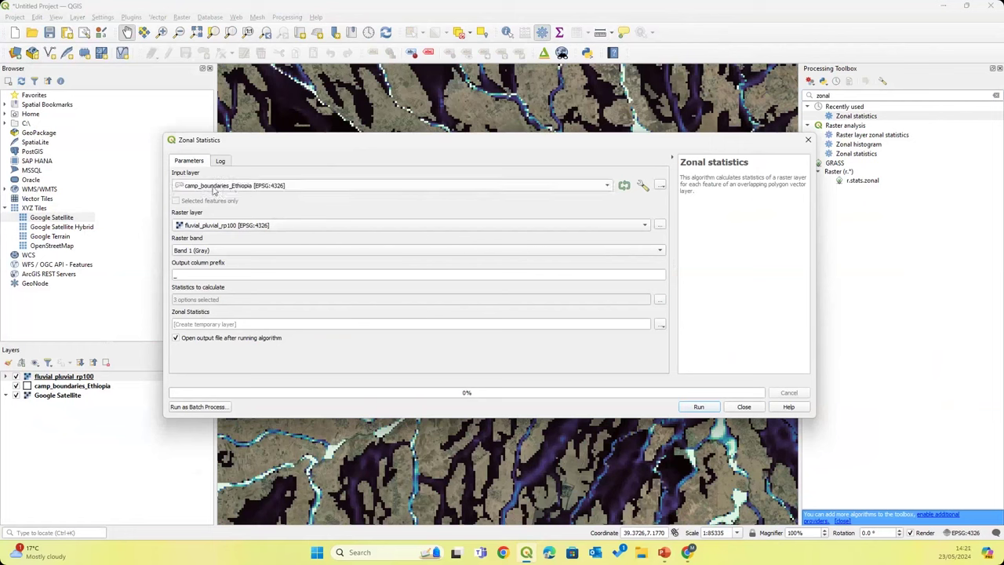
left_click(222, 227)
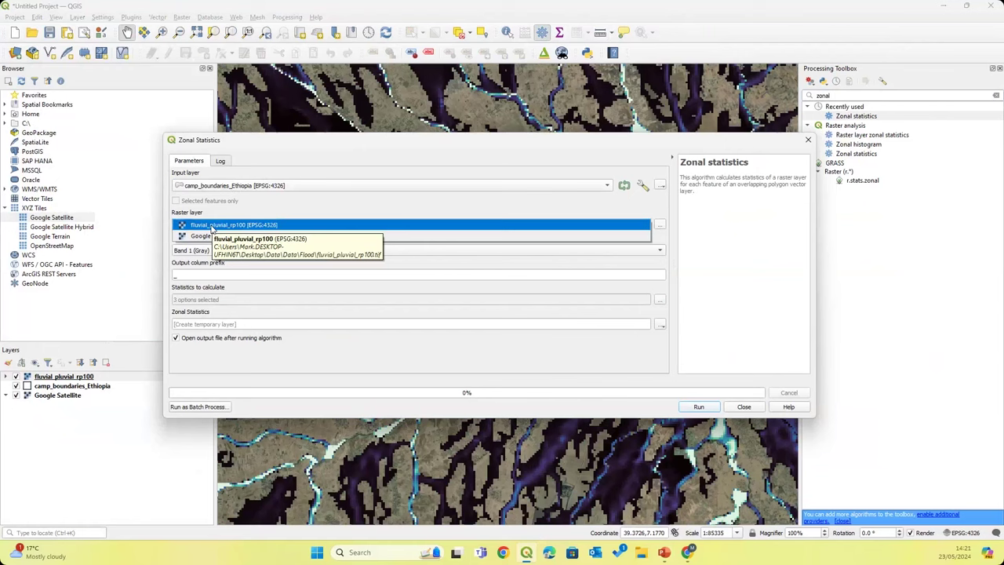
left_click(210, 225)
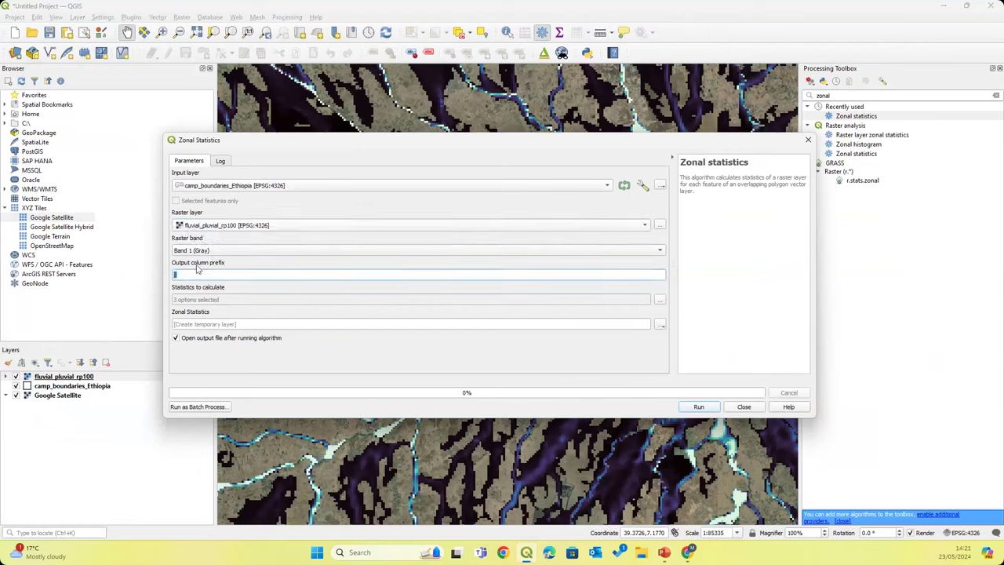
Set the output column prefix to flood_ and restrict the statistics to calculate to Count only.
double_click(194, 272)
type("flood")
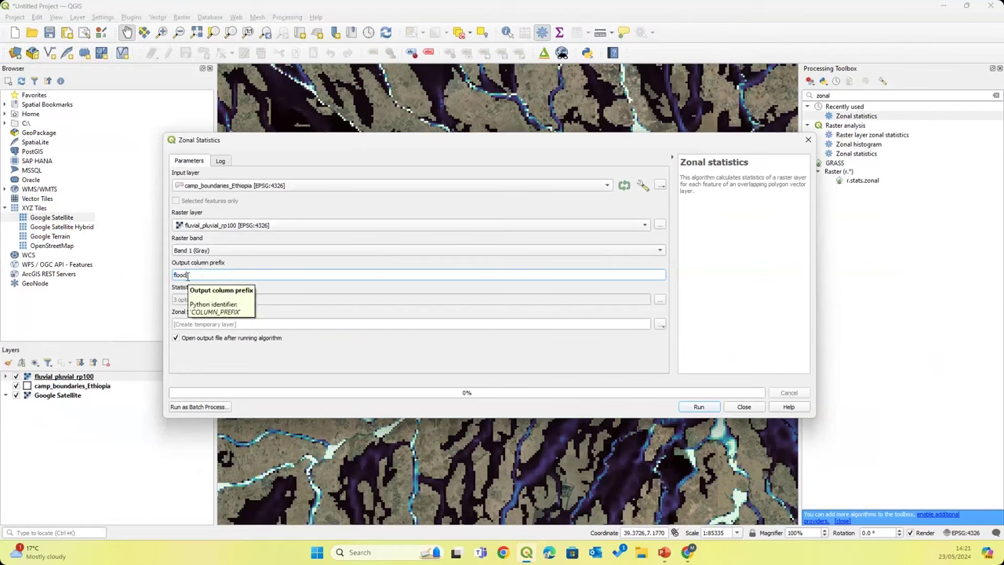
type("_")
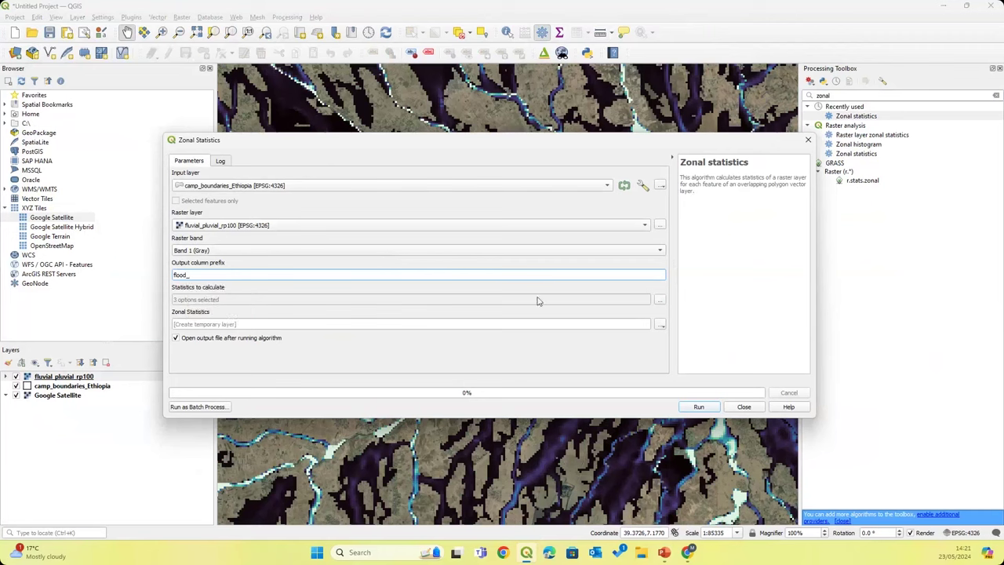
left_click(661, 299)
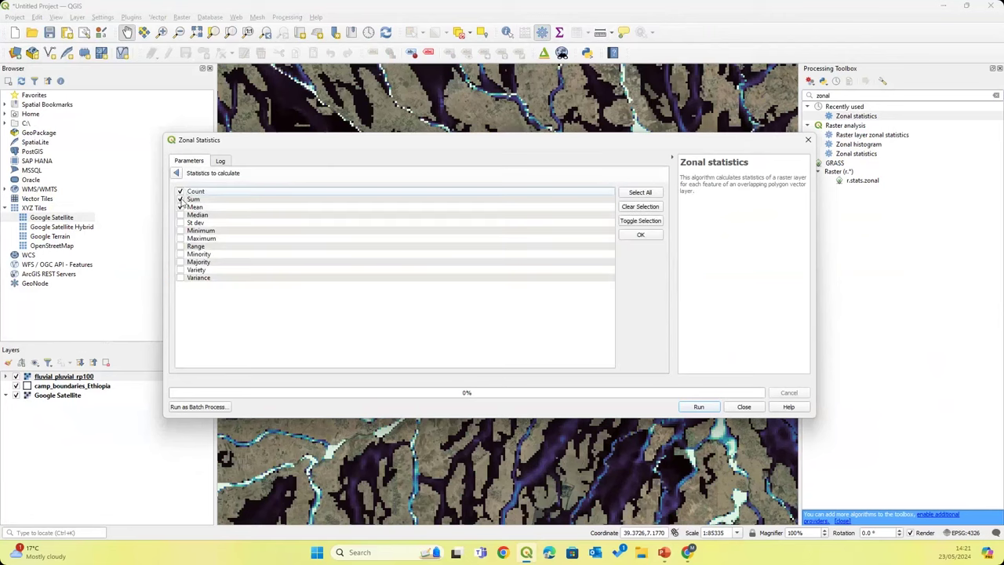
left_click(181, 201)
left_click(181, 208)
left_click(177, 174)
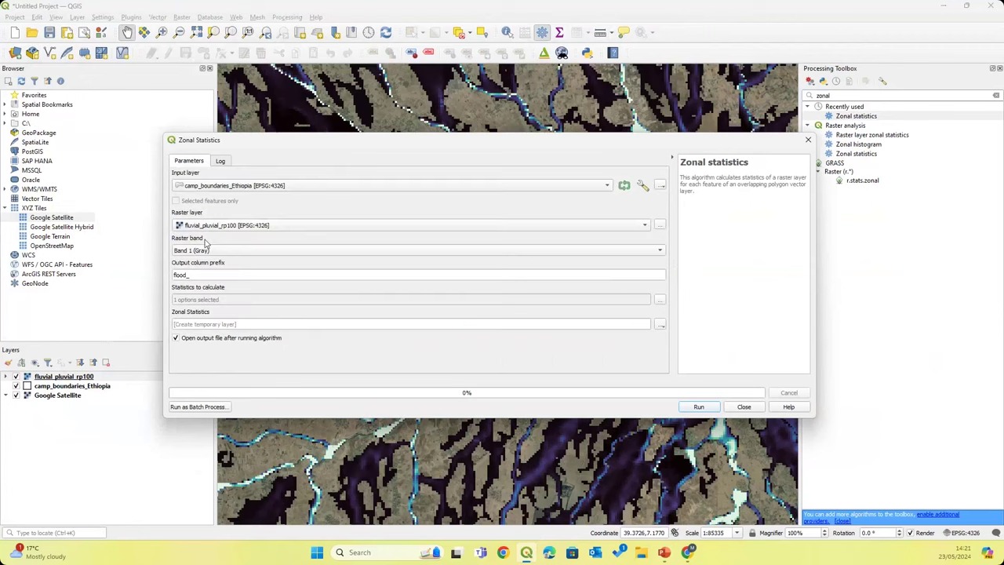
Run the zonal statistics with a temporary output layer and close the tool.
left_click(660, 324)
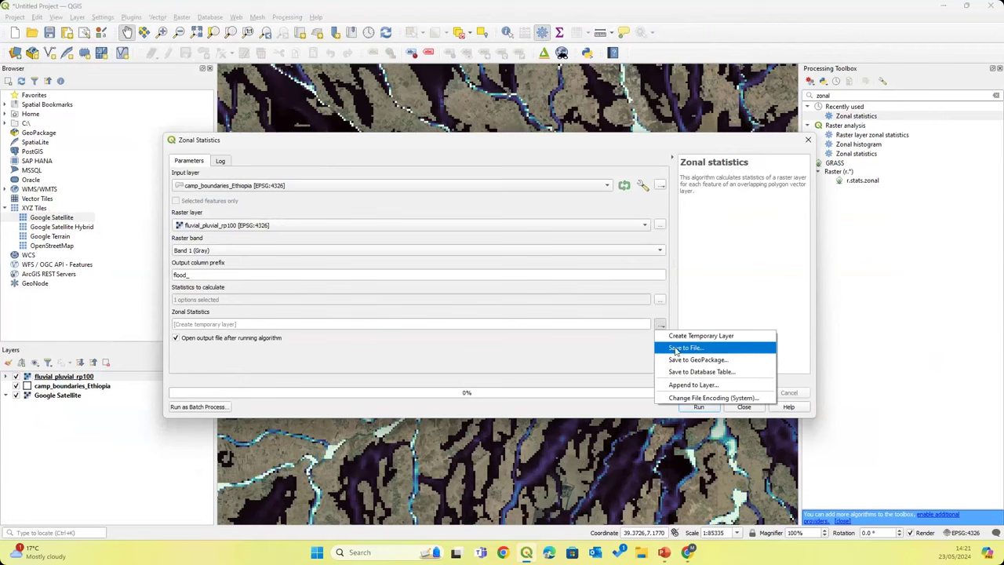
left_click(595, 348)
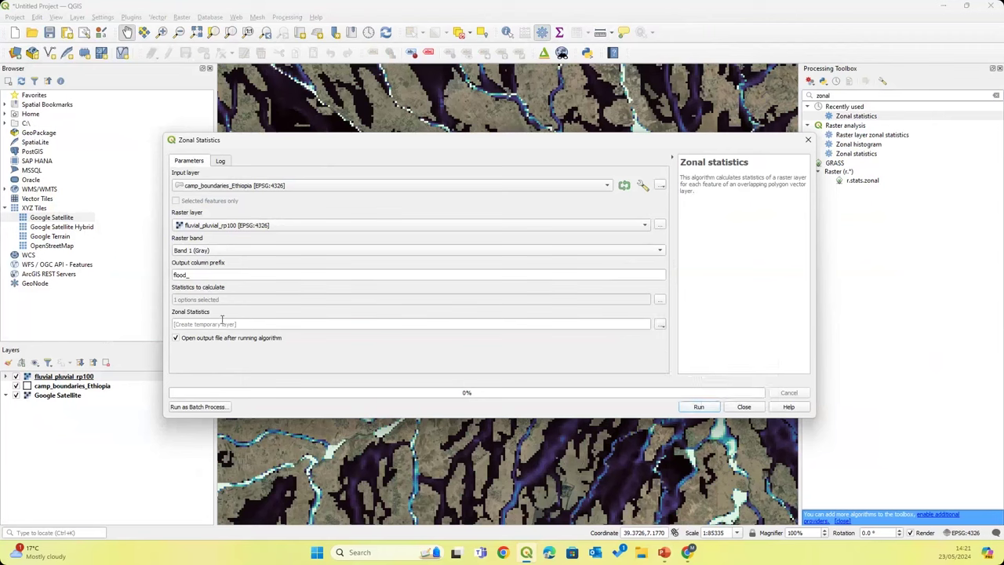
left_click(696, 407)
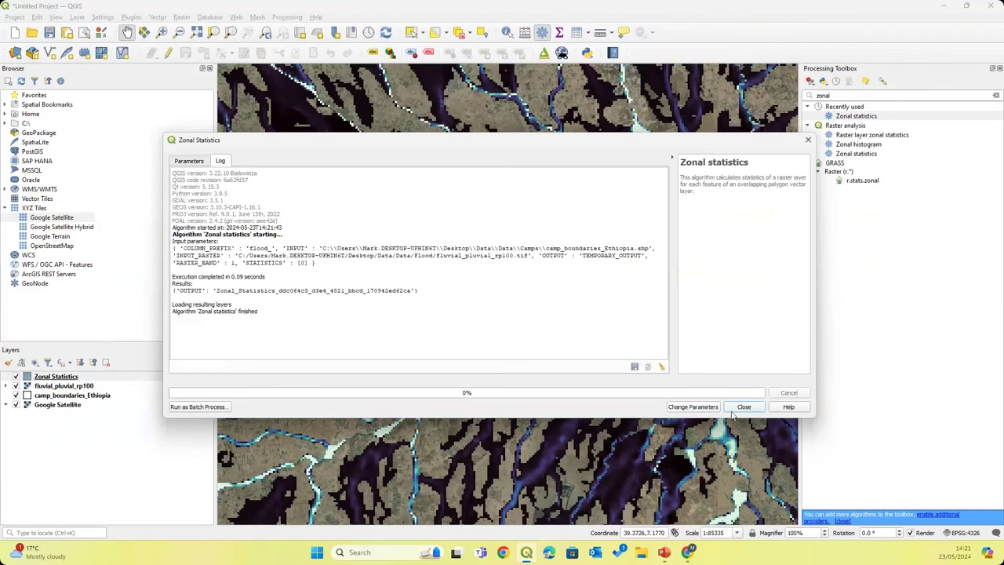
left_click(744, 407)
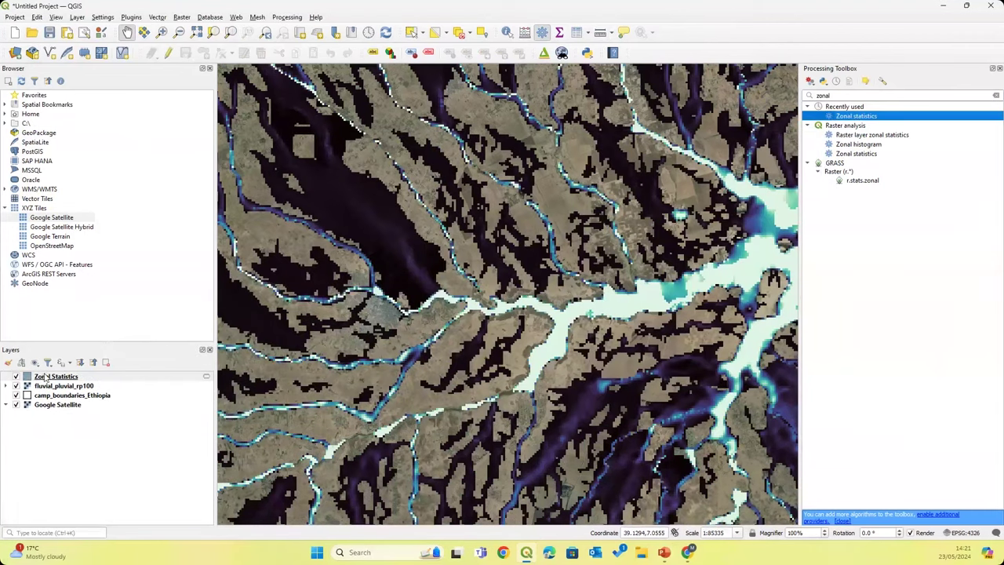
Hide the fluvial_pluvial_rp100 raster and zoom the map to the Zonal Statistics layer.
left_click(16, 386)
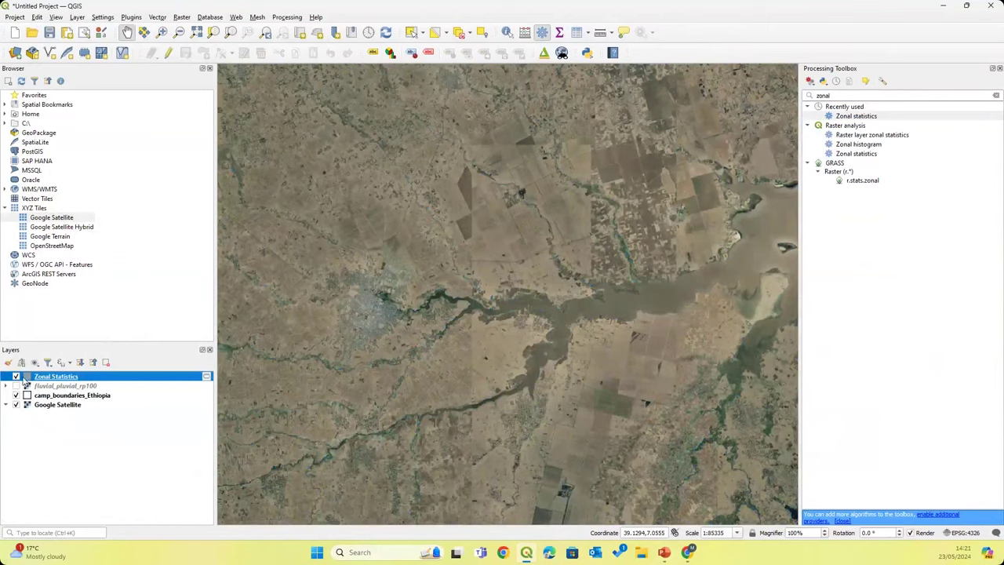
right_click(59, 379)
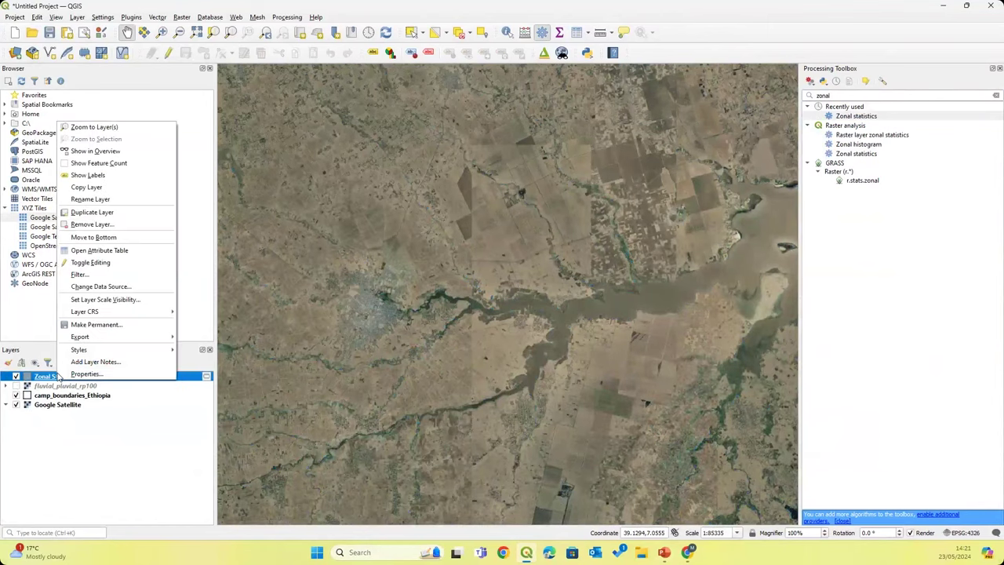
left_click(106, 127)
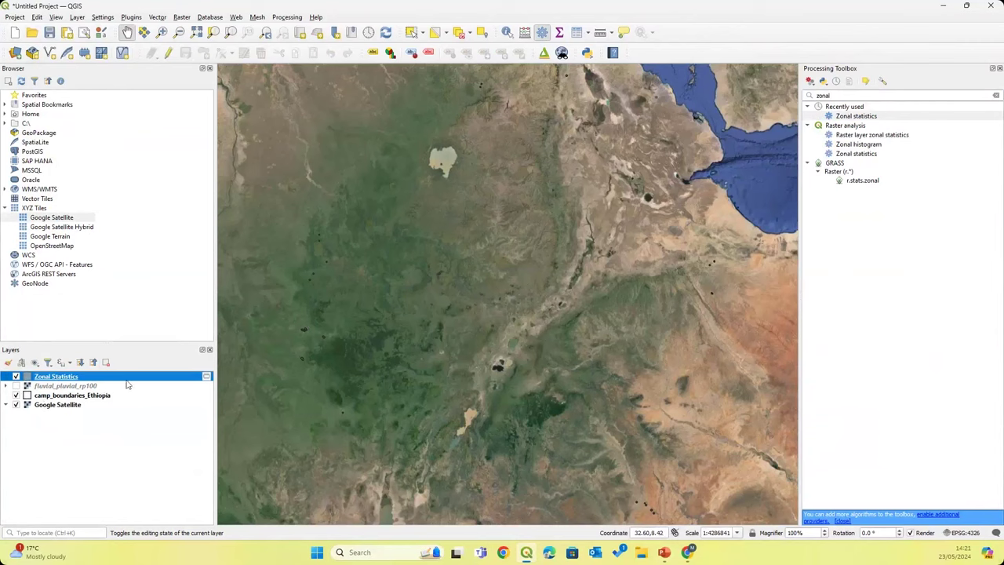
Open the attribute table of the Zonal Statistics layer and enlarge it to show more of the camp records.
right_click(66, 380)
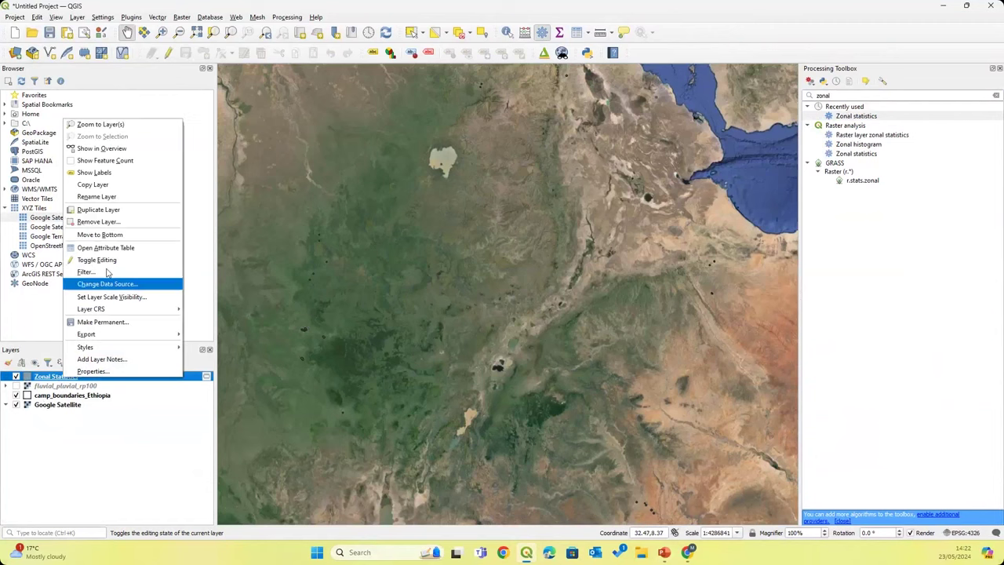
left_click(102, 249)
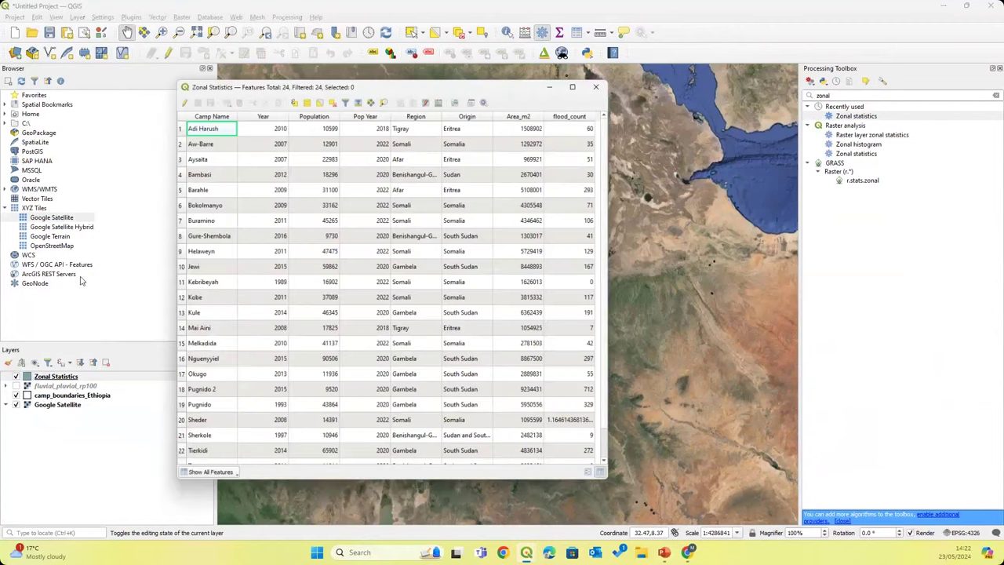
left_click_drag(614, 271, 661, 275)
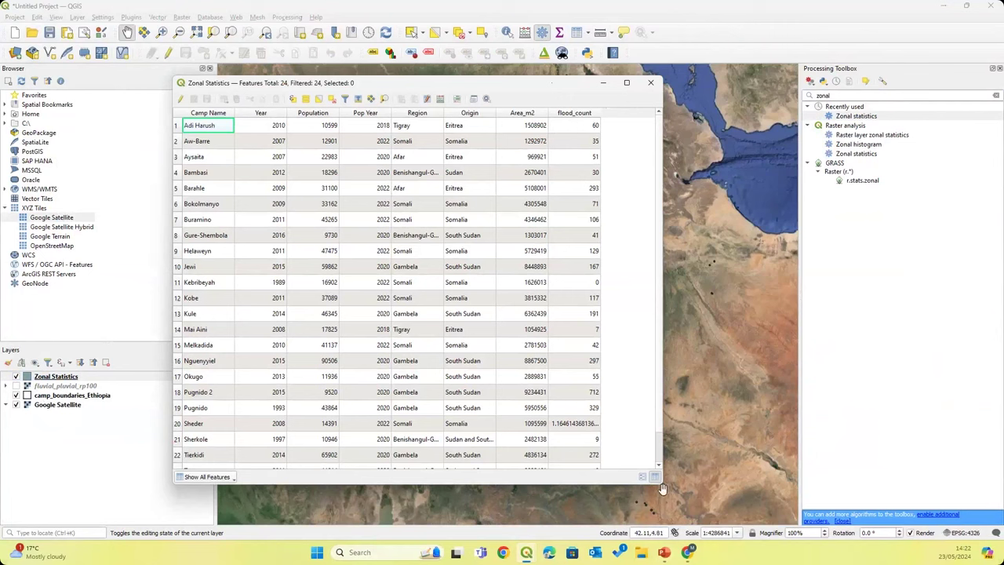
left_click_drag(661, 487, 704, 507)
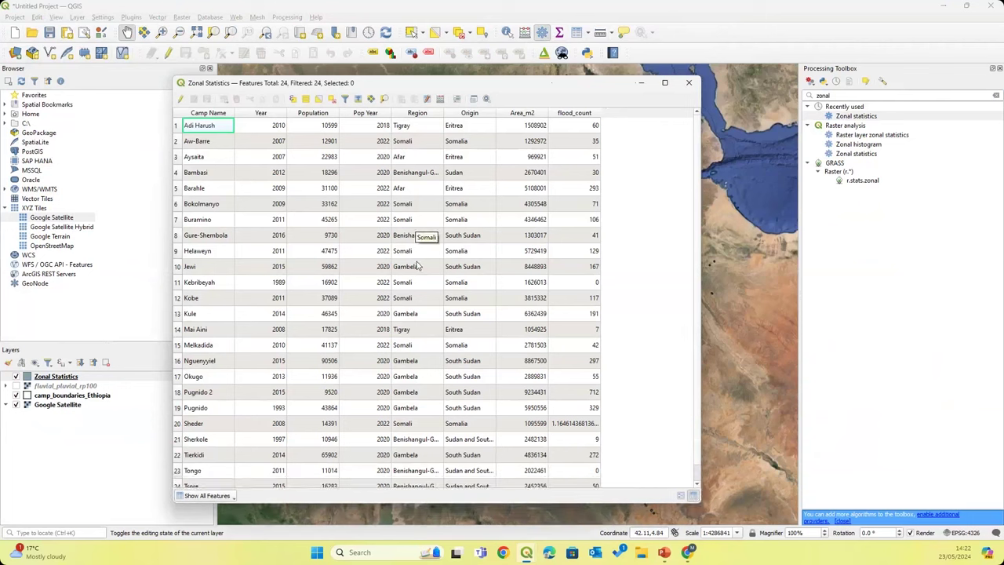
Open the field calculator for the Zonal Statistics layer and name the new whole-number field f_exposed.
left_click(441, 100)
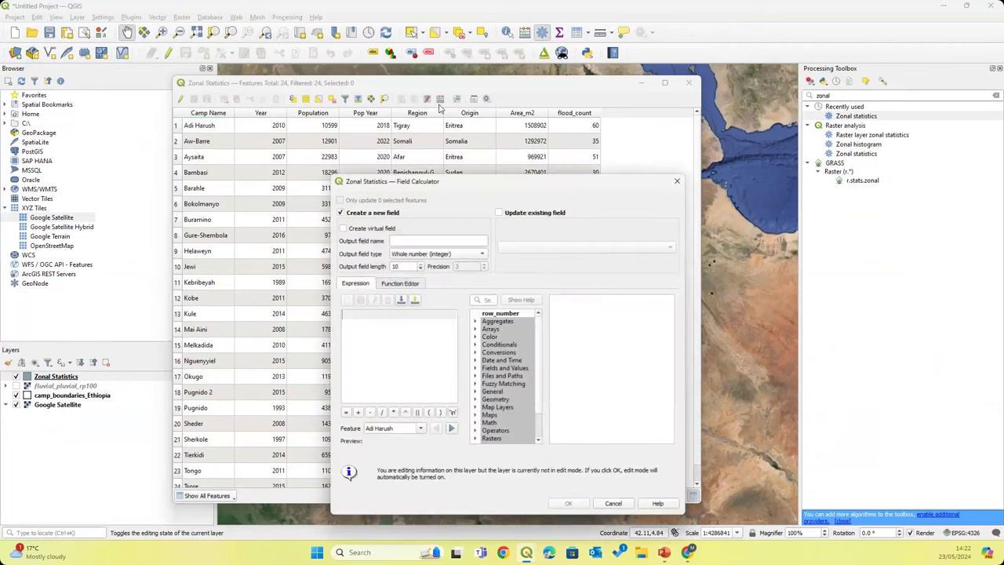
left_click_drag(499, 176, 494, 204)
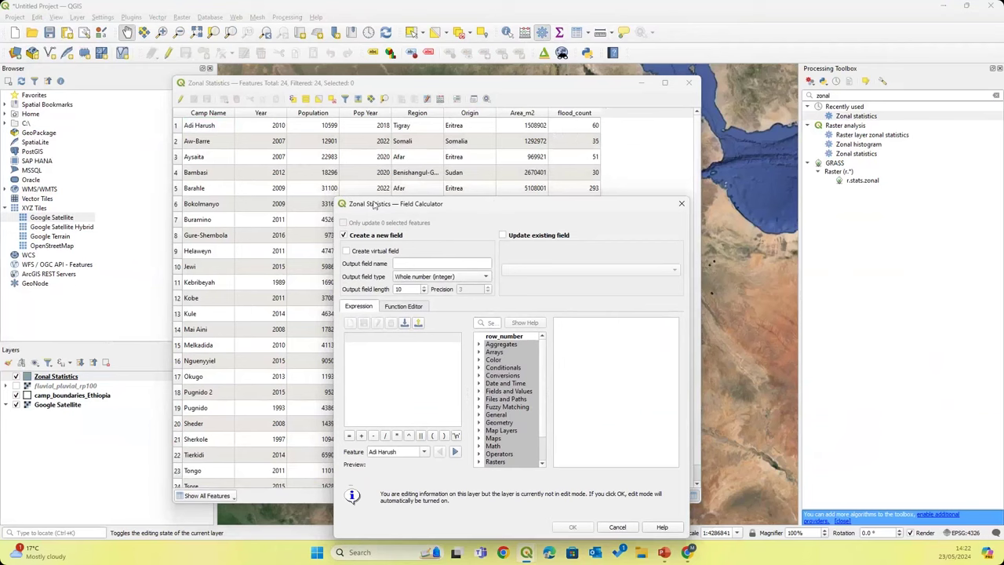
left_click_drag(470, 207, 474, 215)
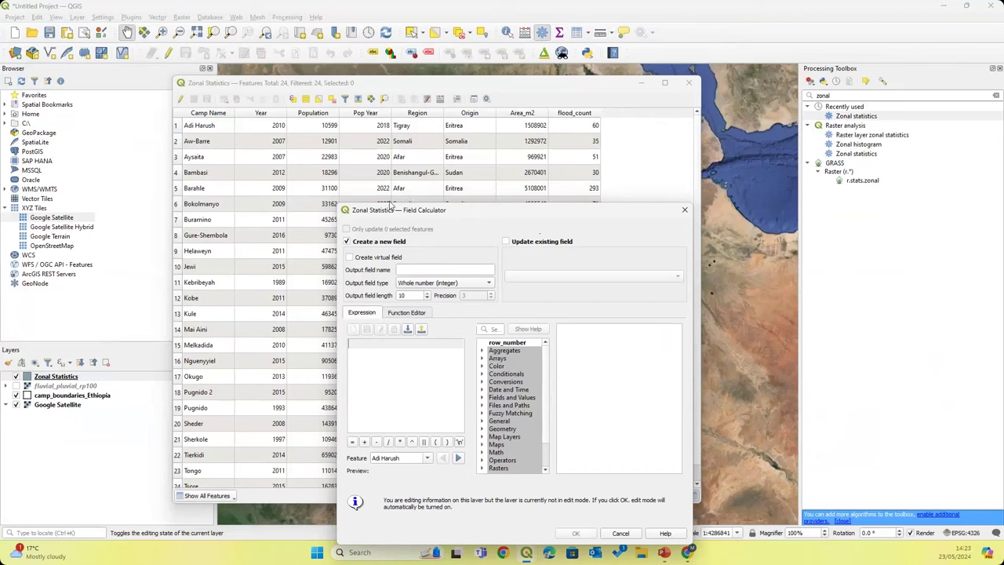
left_click_drag(412, 215, 405, 176)
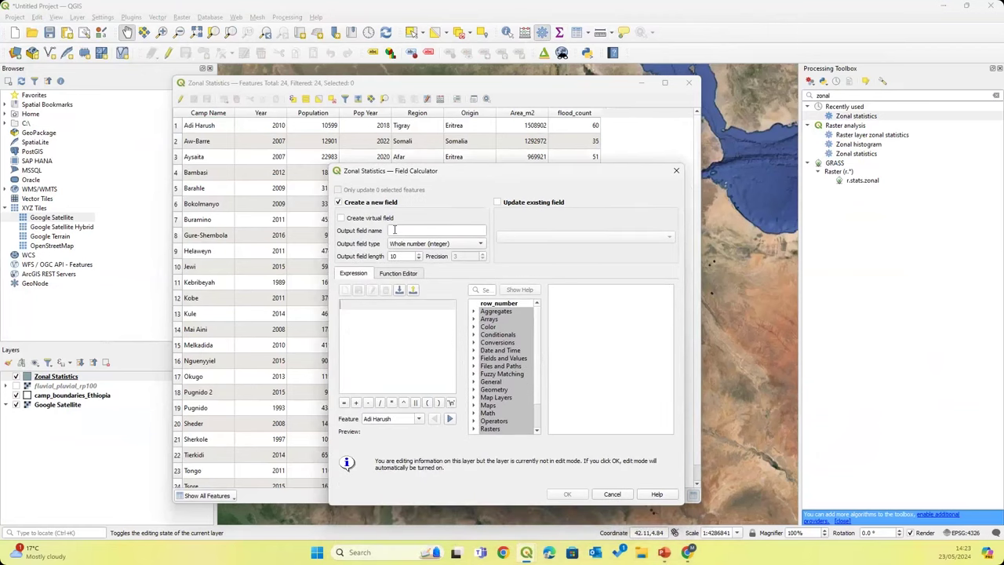
left_click(395, 229)
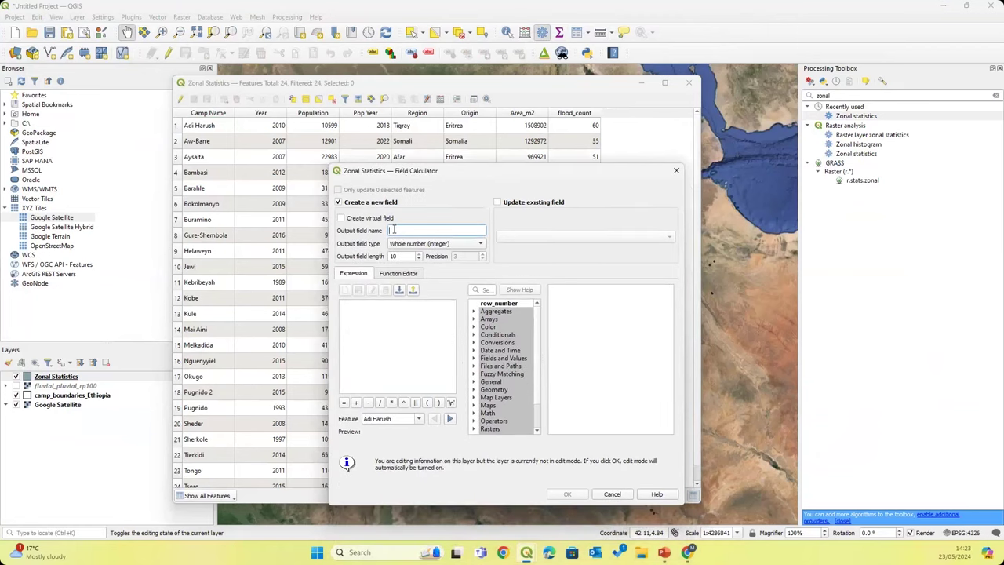
type("f_exposed")
left_click(370, 308)
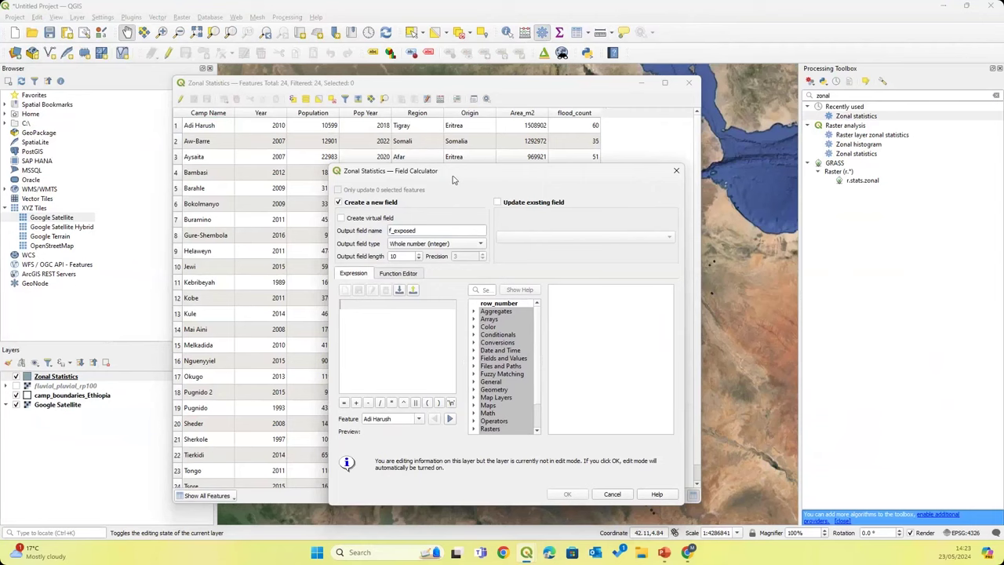
left_click_drag(452, 176, 452, 190)
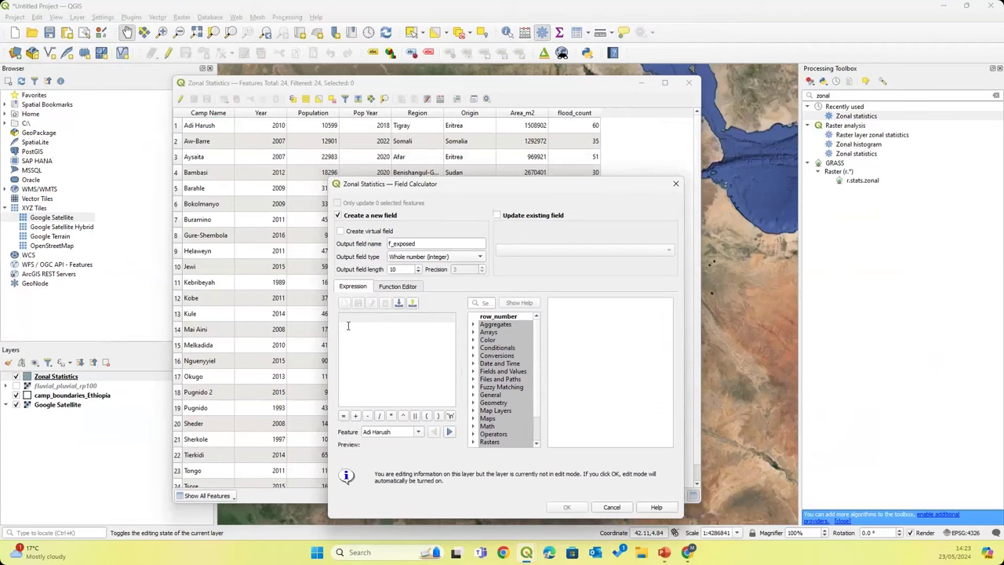
Enter the flooded-area part of the f_exposed expression as (flood_count*90*90).
type("flood")
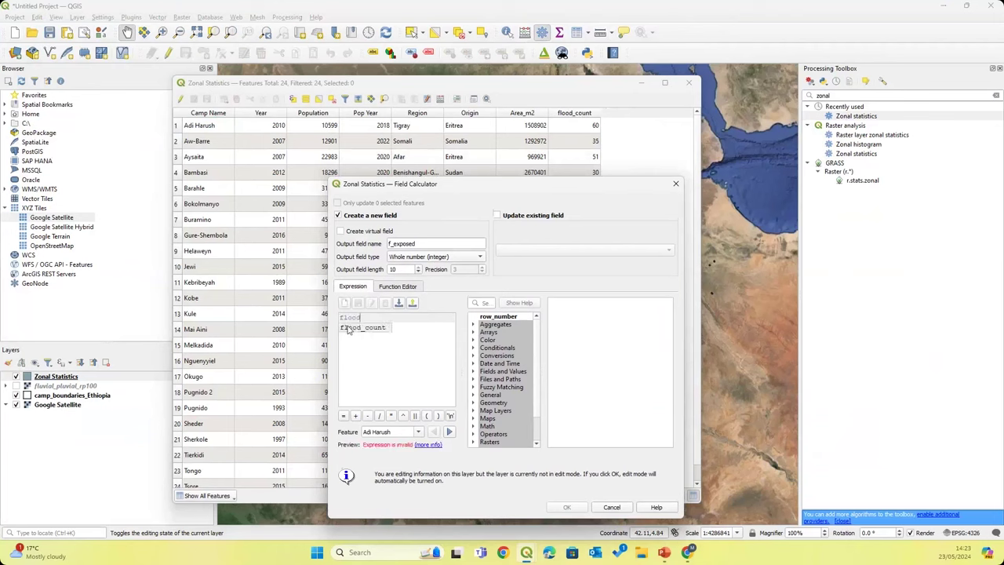
type("_count")
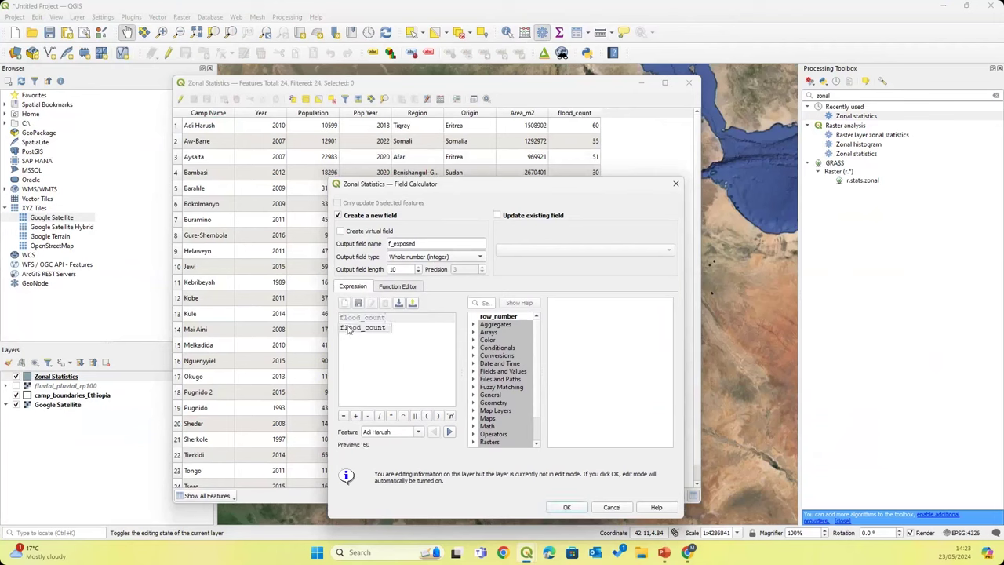
type("*90")
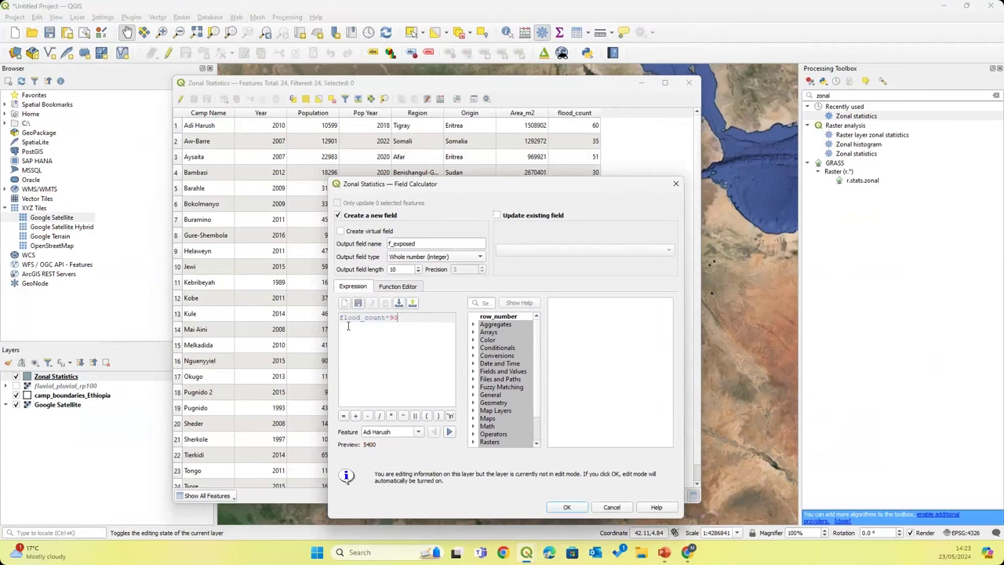
type("*90")
type("/")
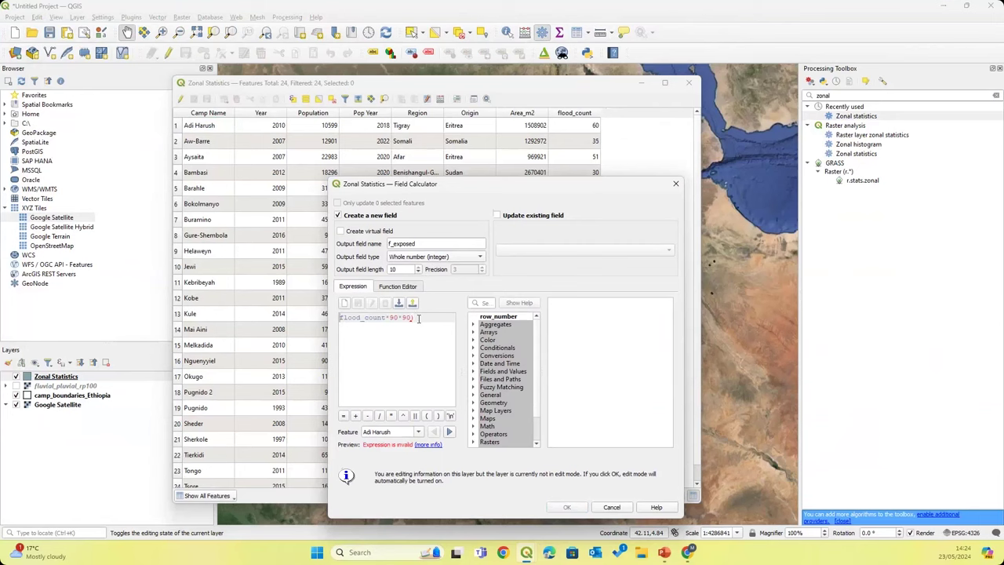
key("Home")
type("(")
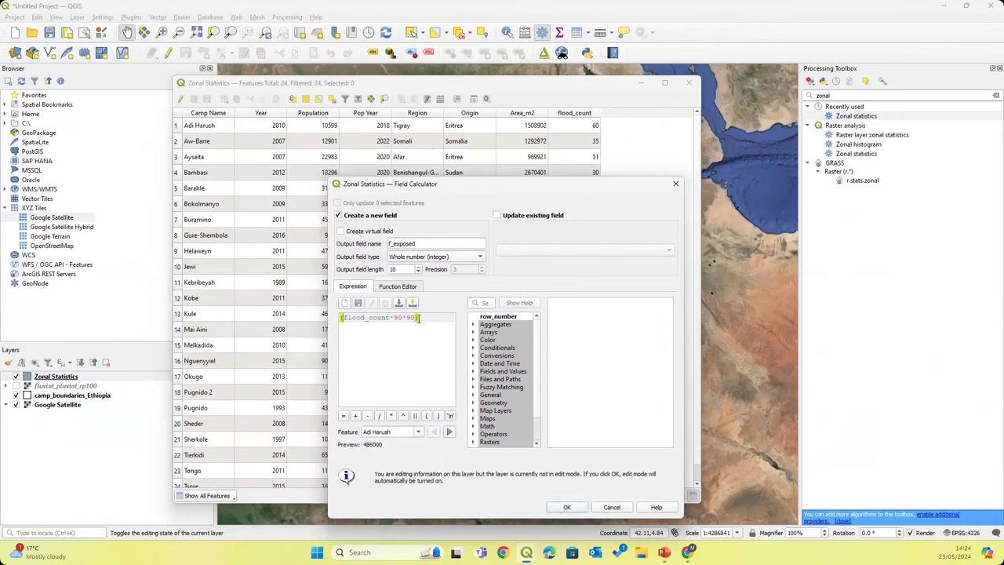
Divide the flooded area by the Area_m2 field in the f_exposed expression.
type("/")
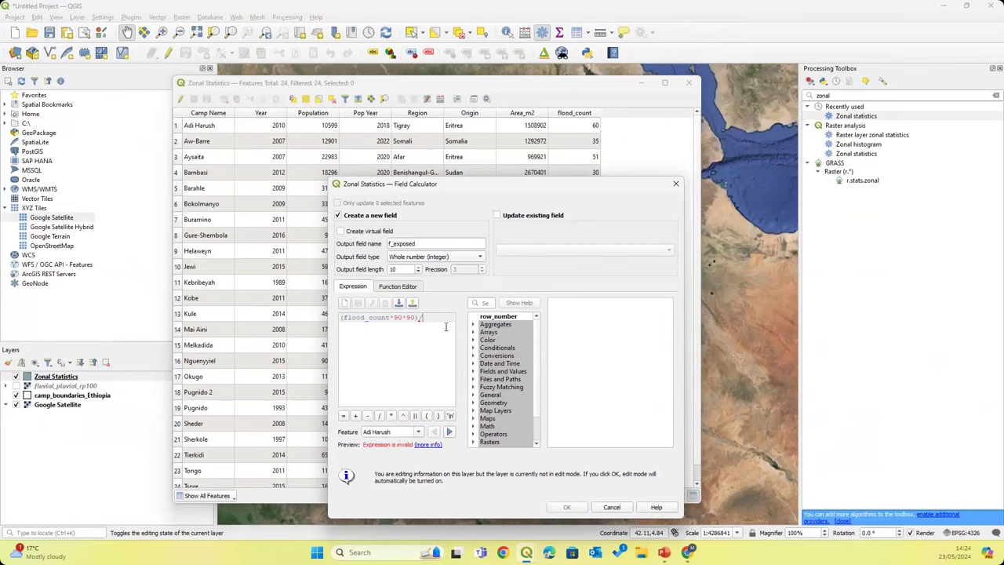
type("Area")
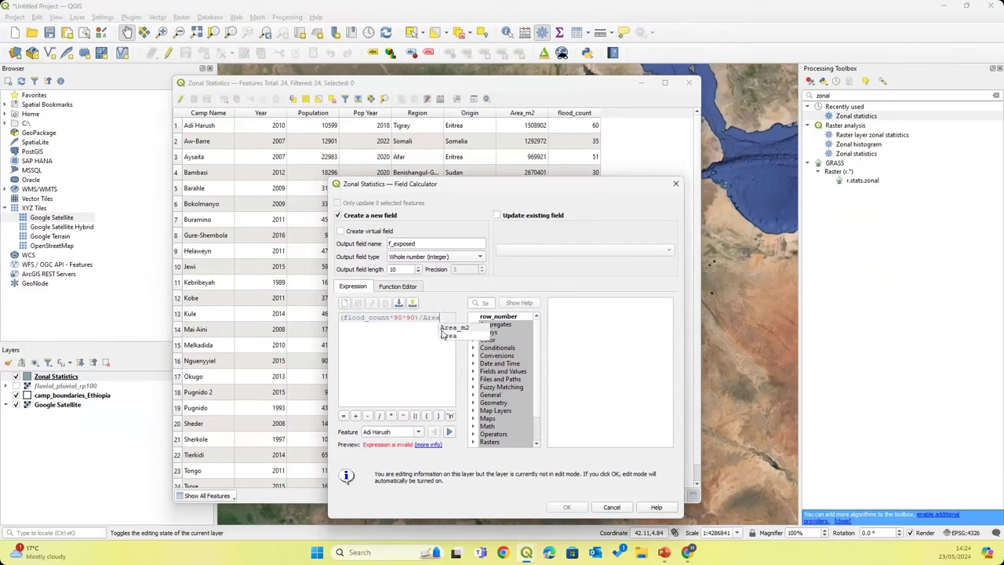
type("_m2")
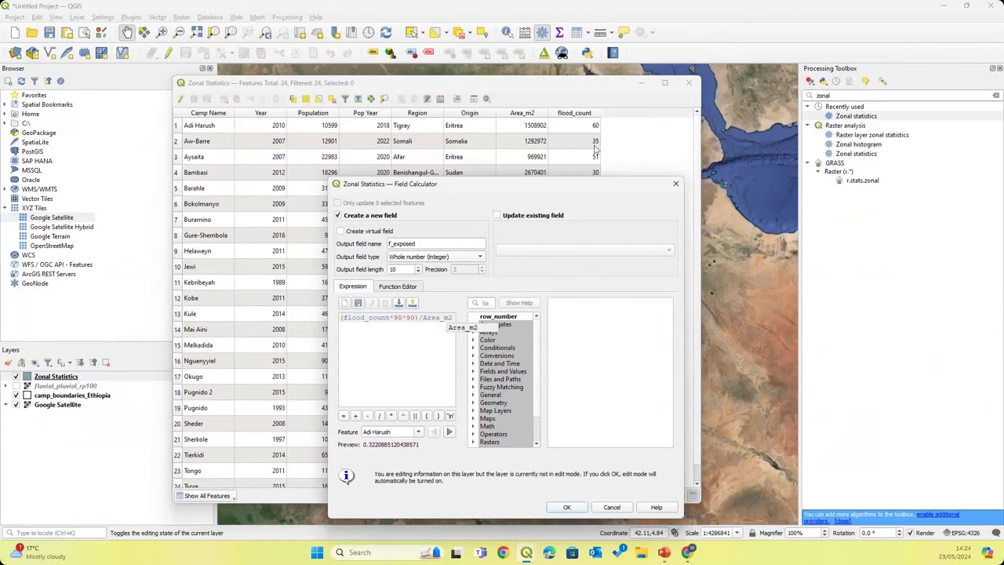
left_click_drag(560, 198, 562, 210)
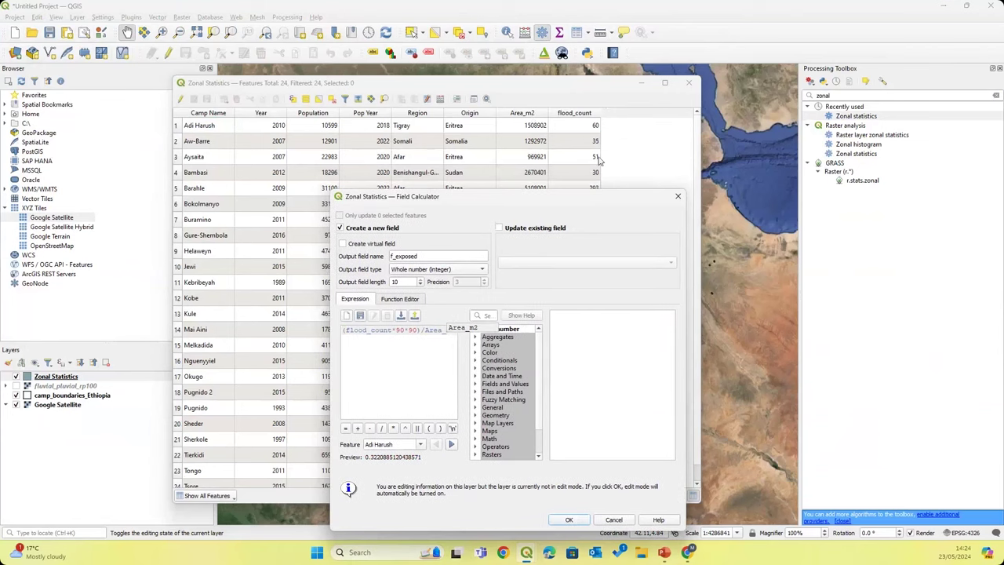
double_click(463, 328)
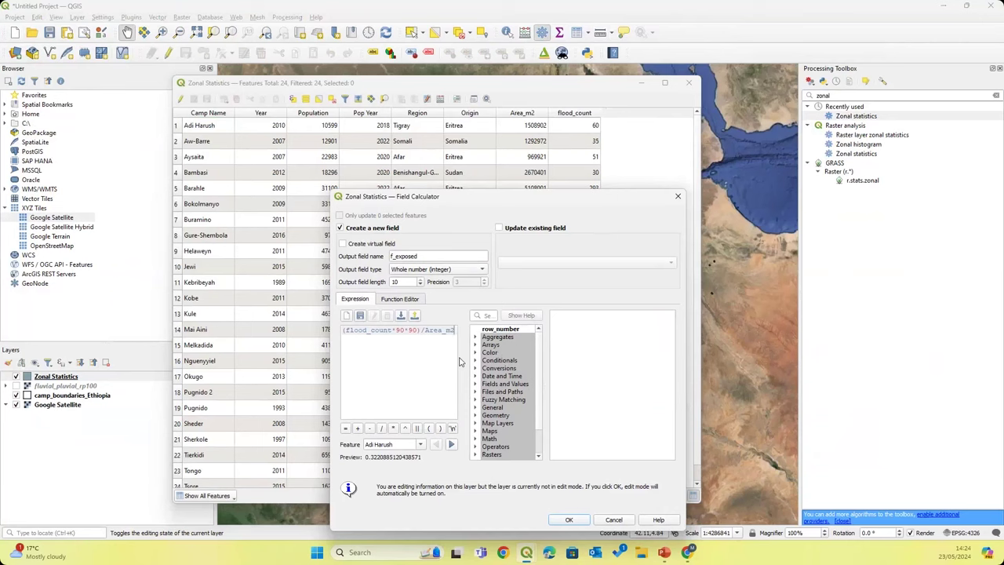
Complete the expression as ((flood_count*90*90)/Area_m2)*Population and create the f_exposed field.
type(")")
key("Home")
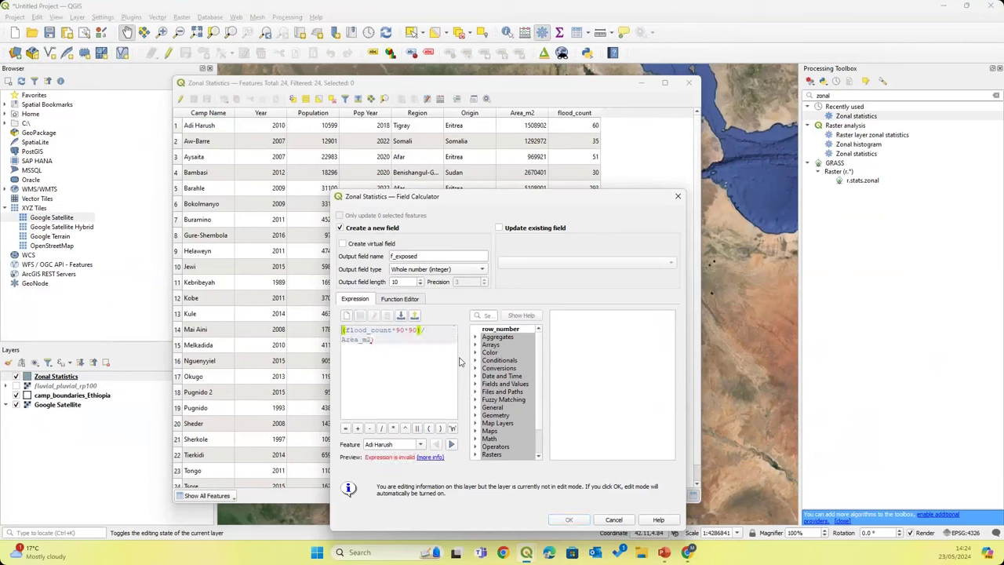
type("(")
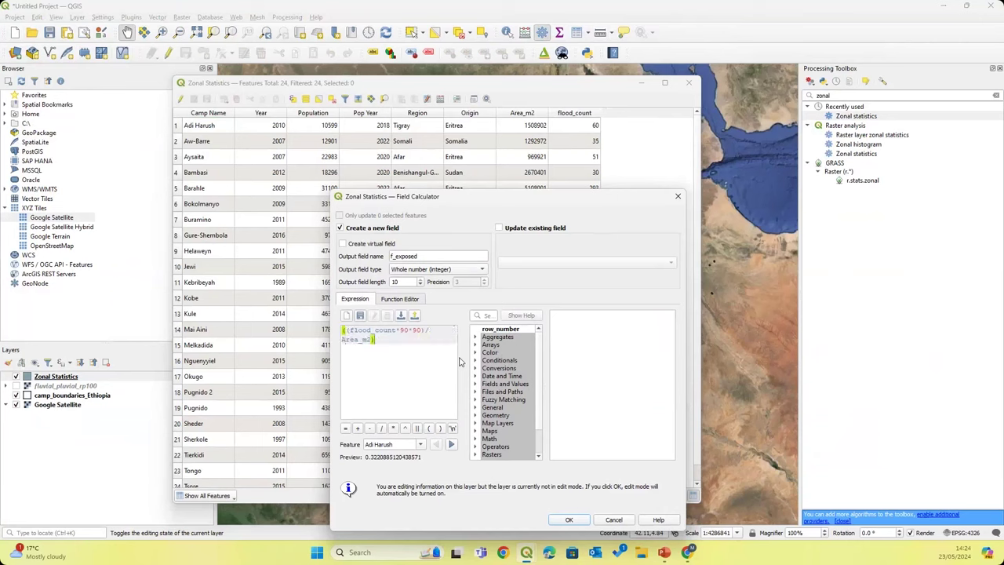
key("End")
type("*")
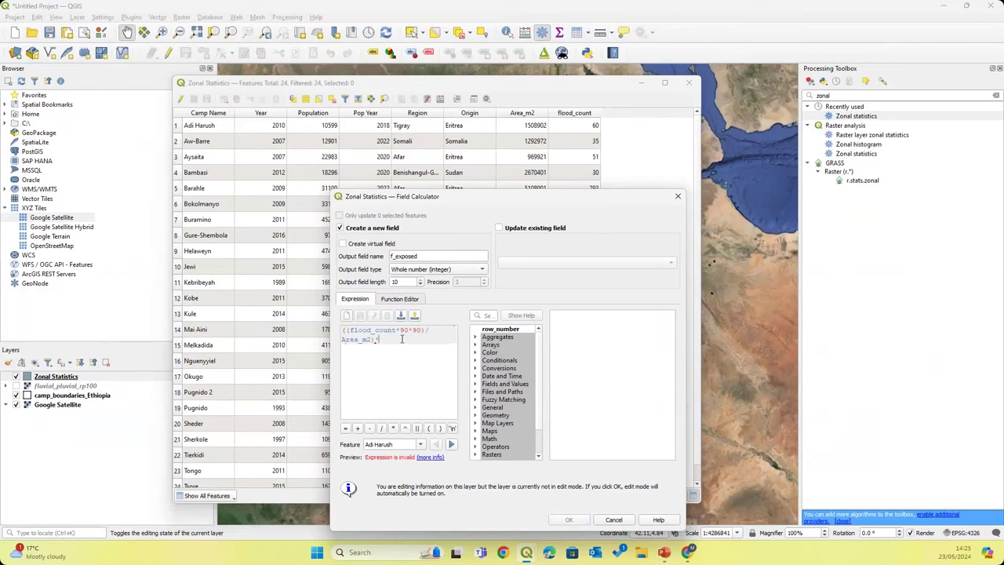
type("Pop")
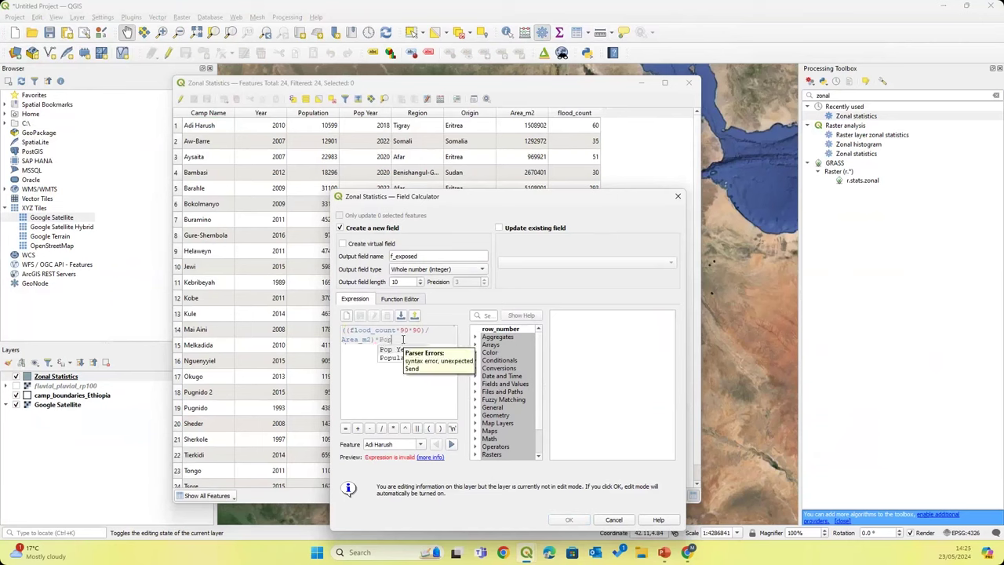
type("ulation")
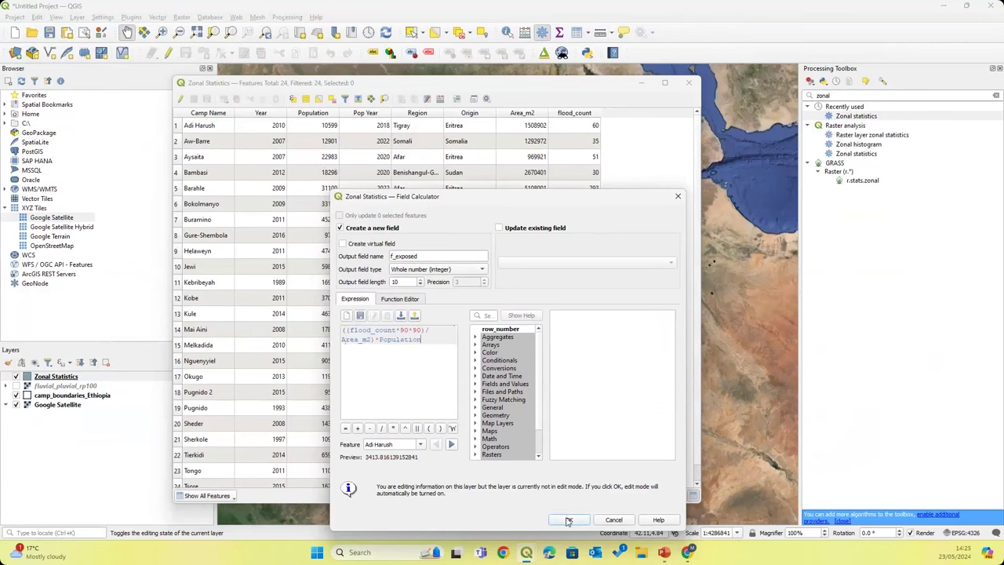
left_click(569, 521)
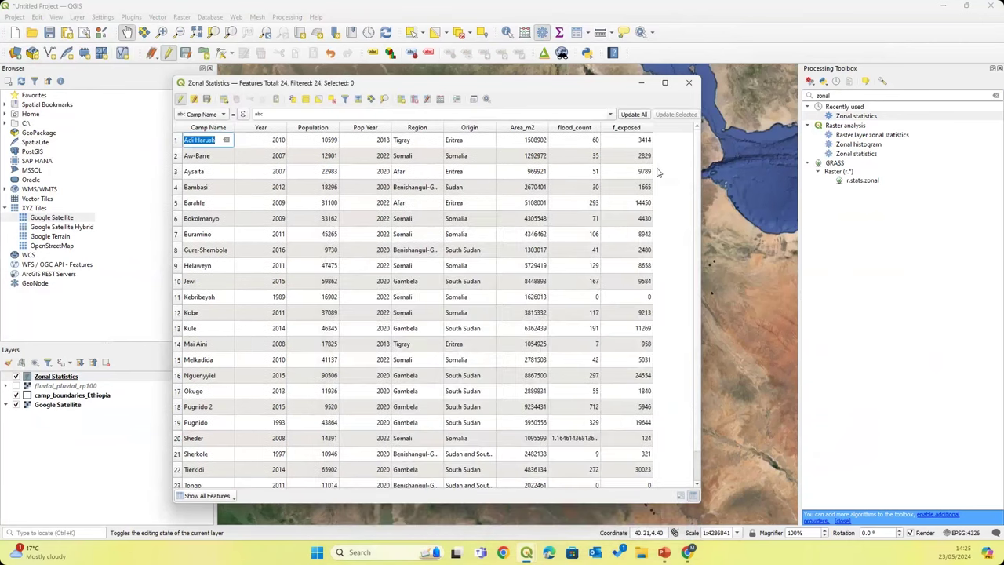
Sort the camps by f_exposed in descending order and widen the attribute table window.
left_click(645, 129)
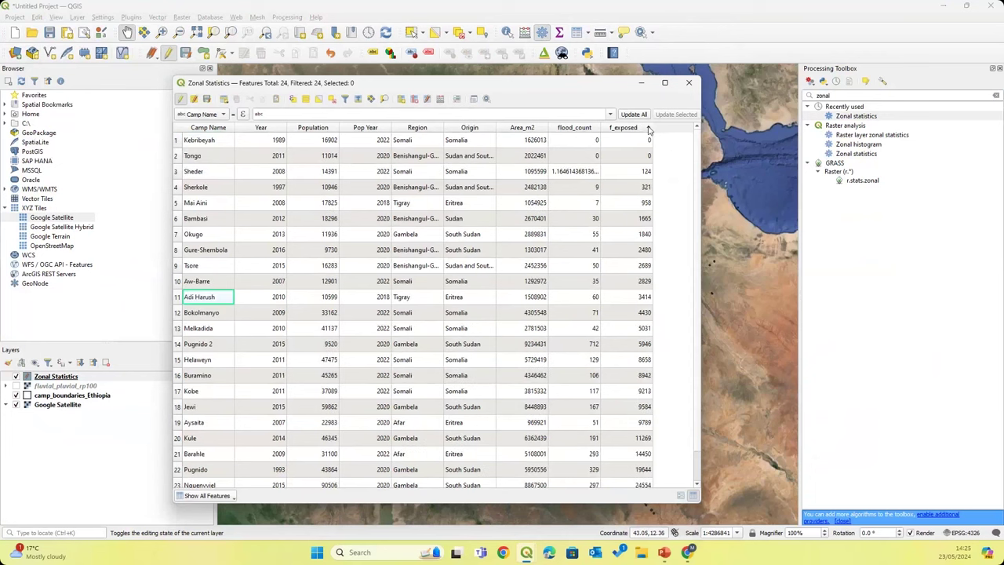
left_click(648, 129)
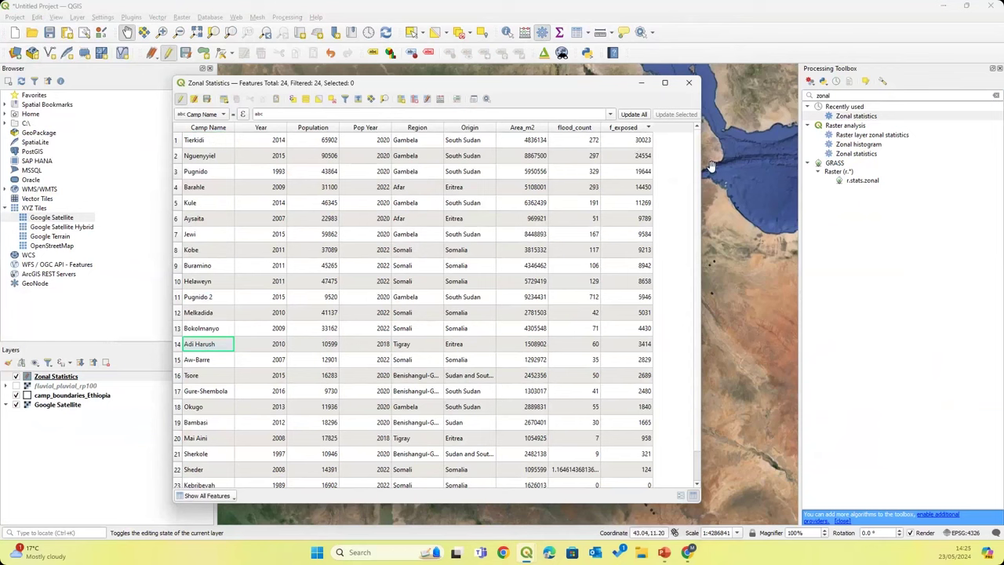
left_click_drag(700, 171, 747, 174)
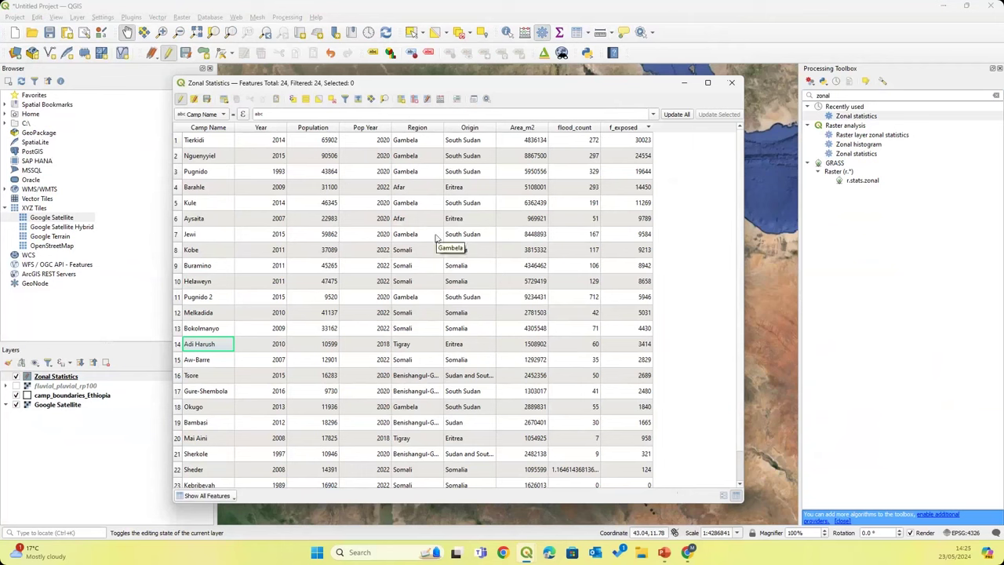
Open the field calculator for the Zonal Statistics layer again and name the new field p_exposed.
left_click(441, 99)
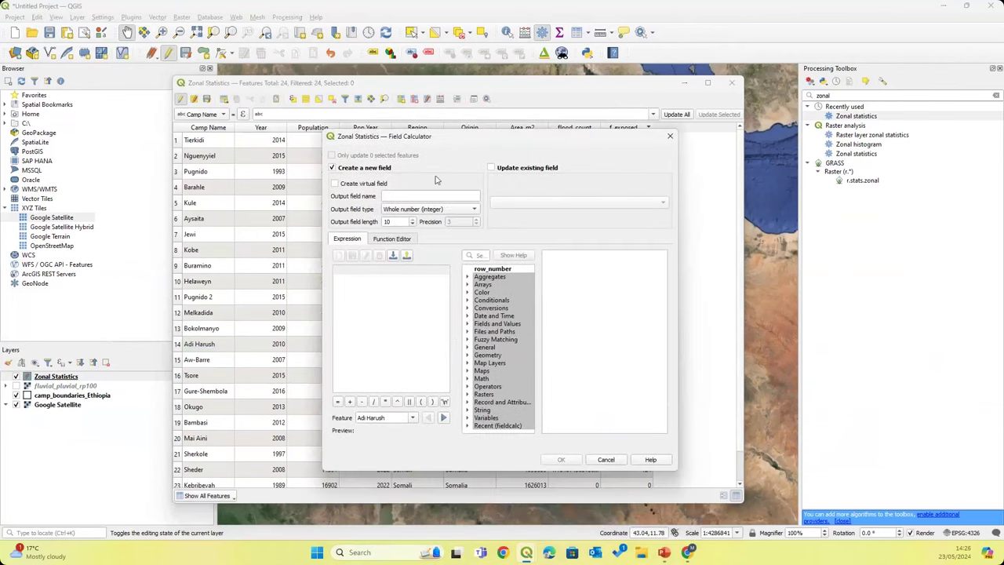
left_click(390, 198)
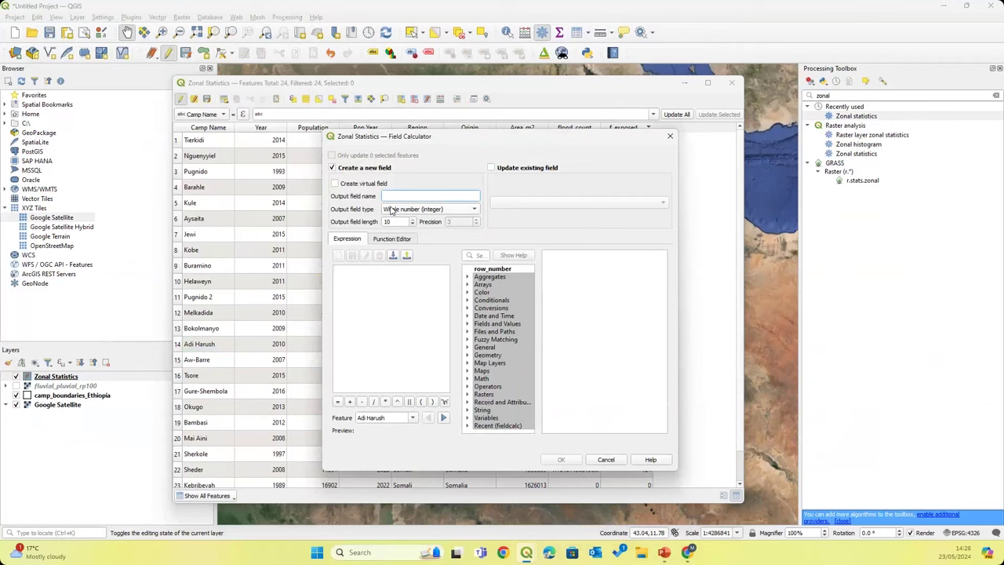
type("p_exposed")
left_click(365, 280)
left_click_drag(484, 139, 481, 169)
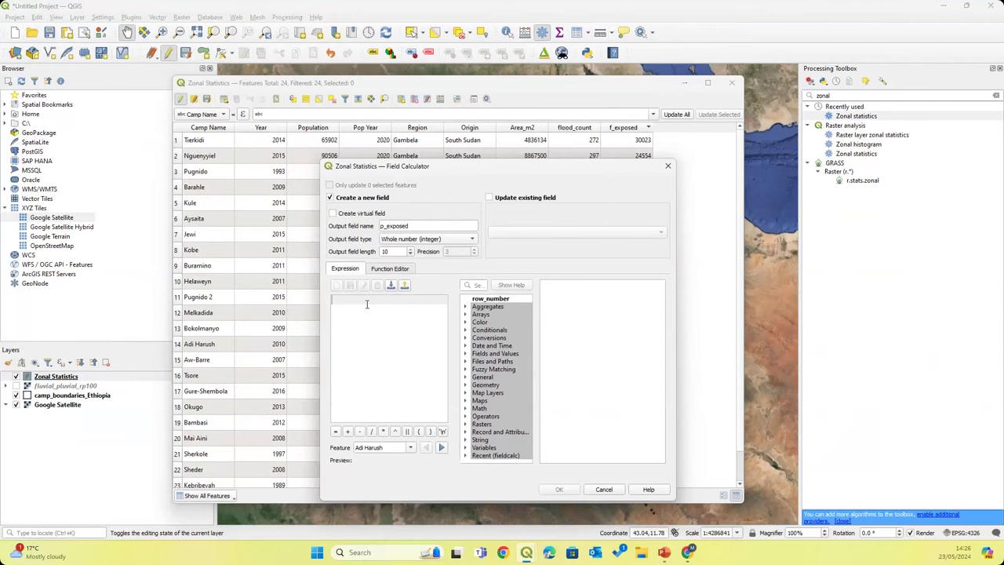
Enter the exposed-percentage expression (f_exposed/Population)*100 for the p_exposed field.
type("(")
type("f_e")
type("xposed")
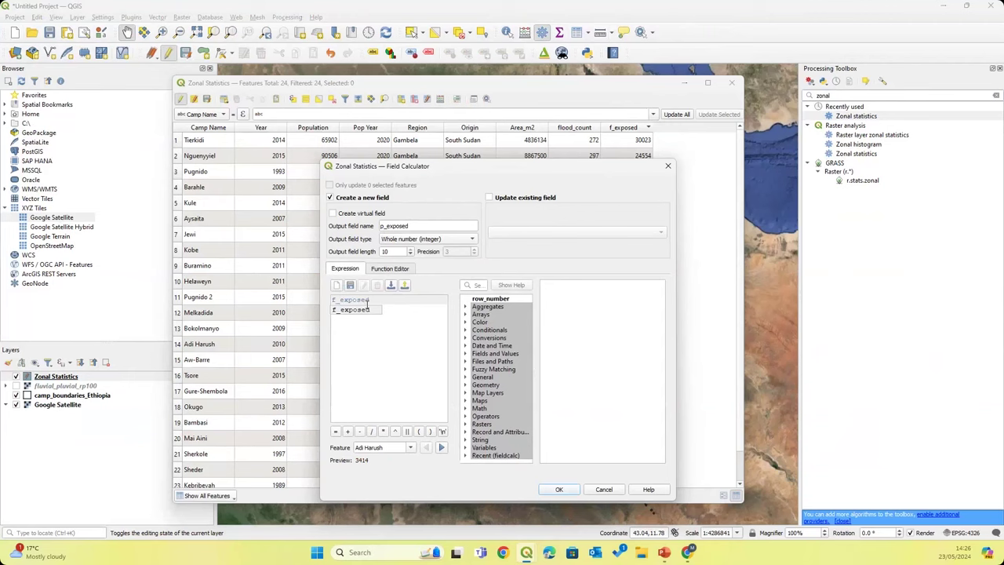
type("/")
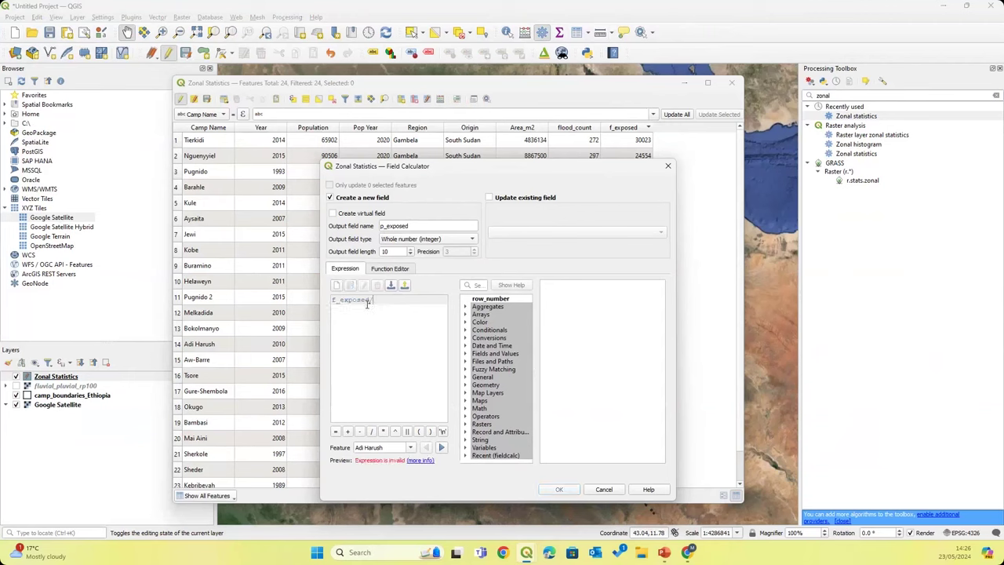
type("Pop")
key("Down")
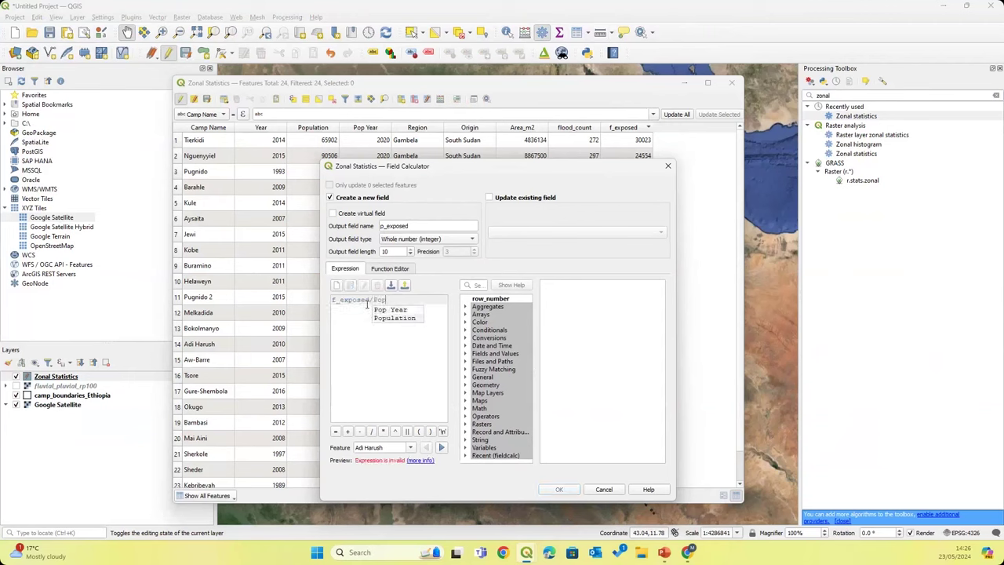
key("Return")
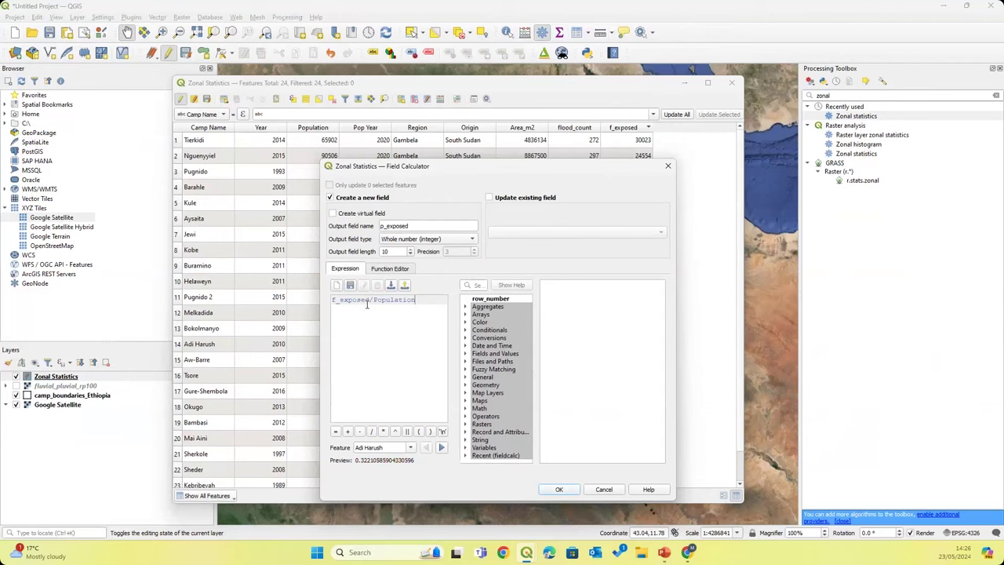
type("*")
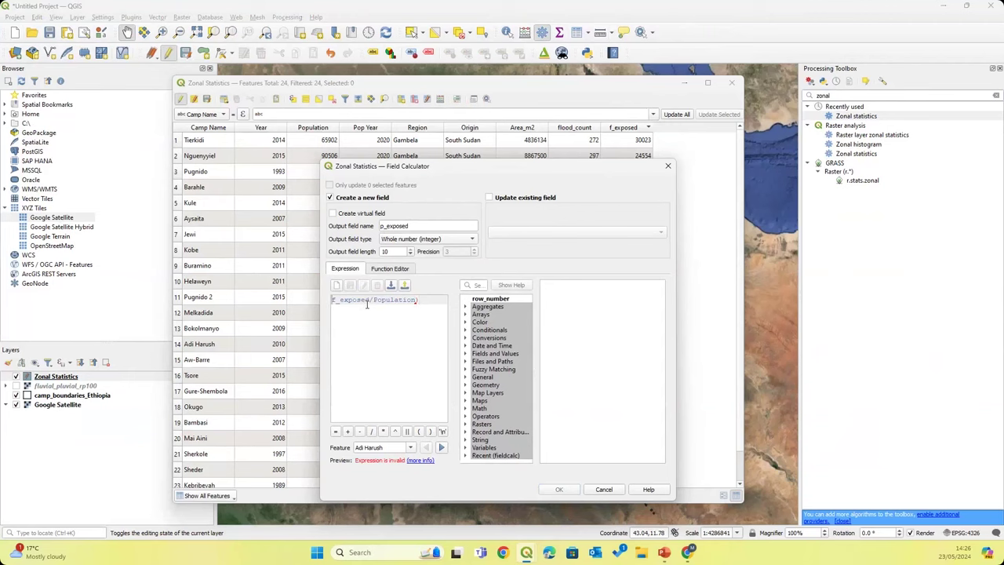
key("Home")
type("(")
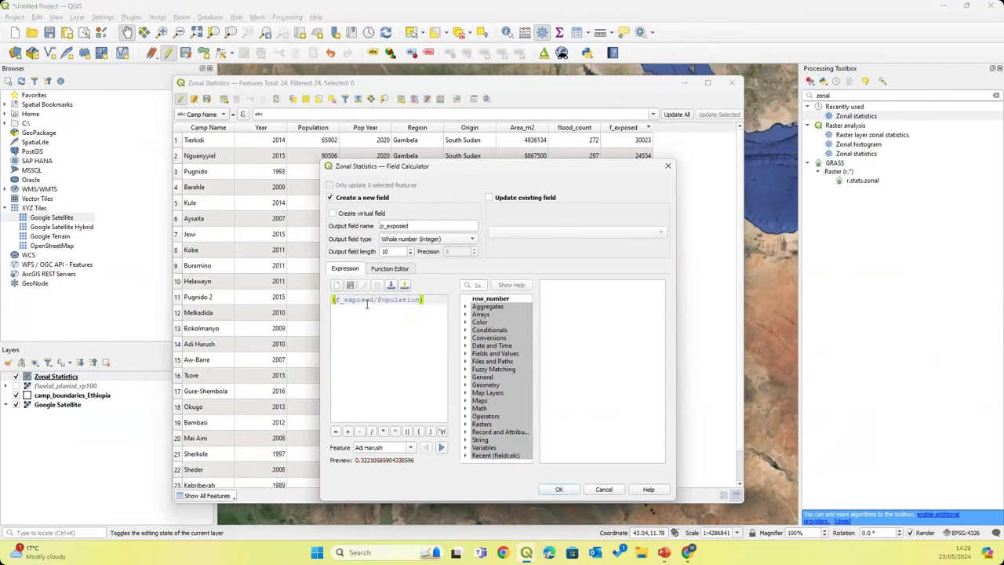
type("*100")
Set the output type of the p_exposed field to Decimal number (real).
left_click(441, 242)
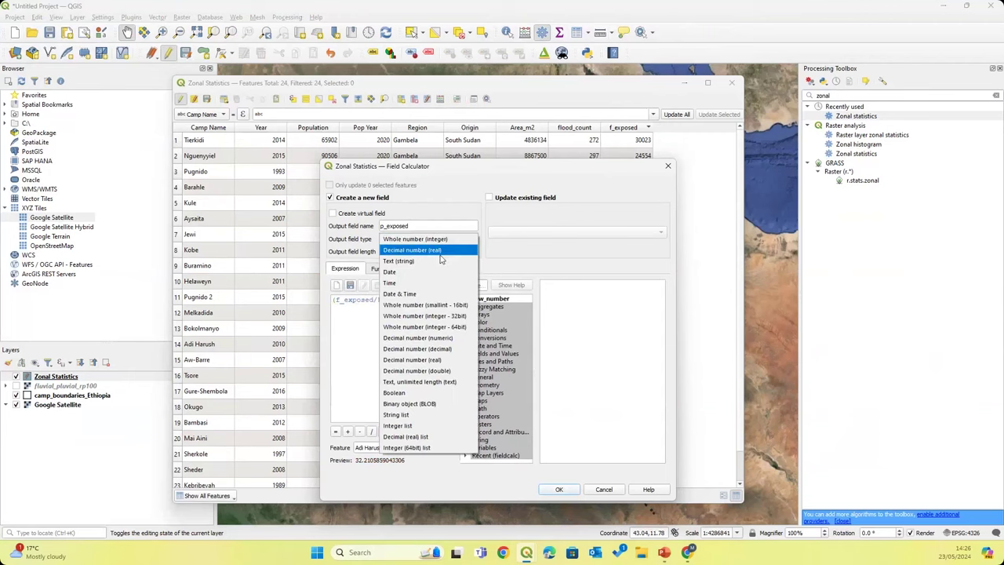
left_click(439, 256)
left_click(438, 244)
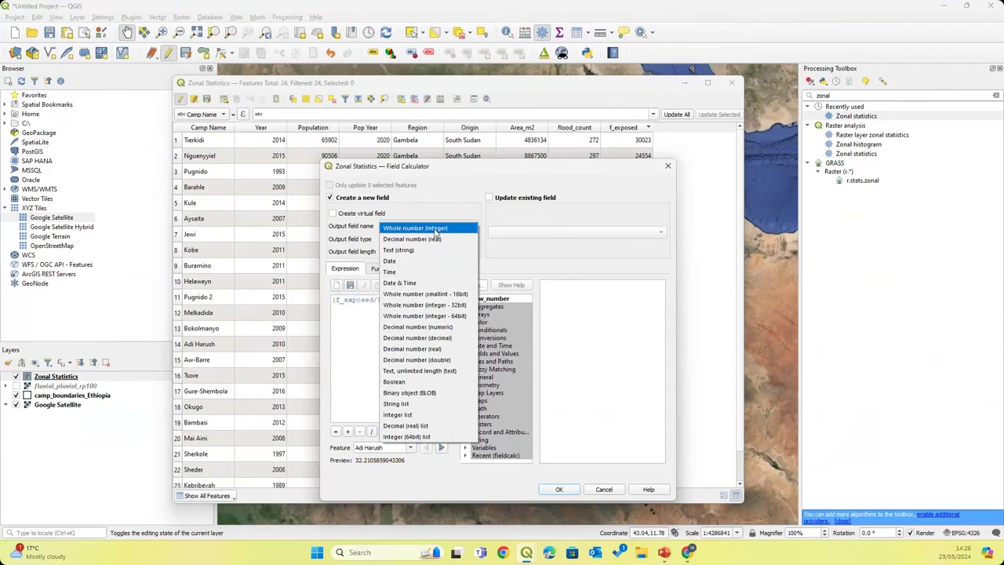
left_click(434, 229)
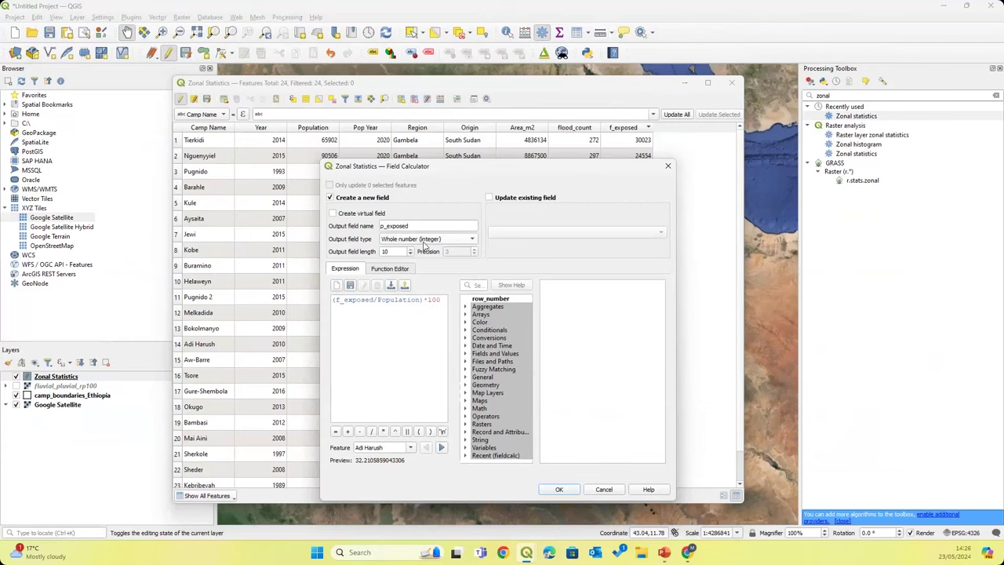
left_click(426, 247)
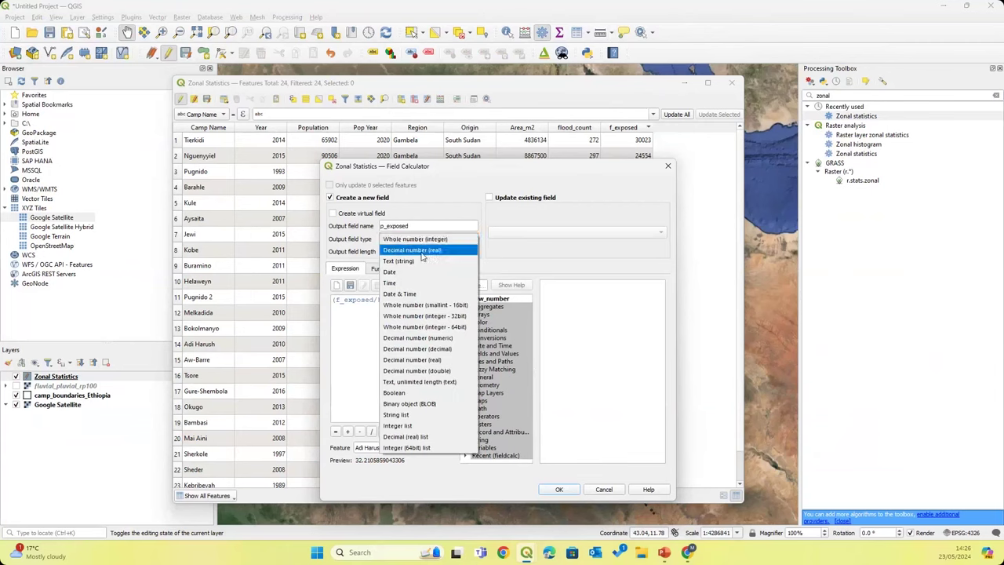
left_click(423, 250)
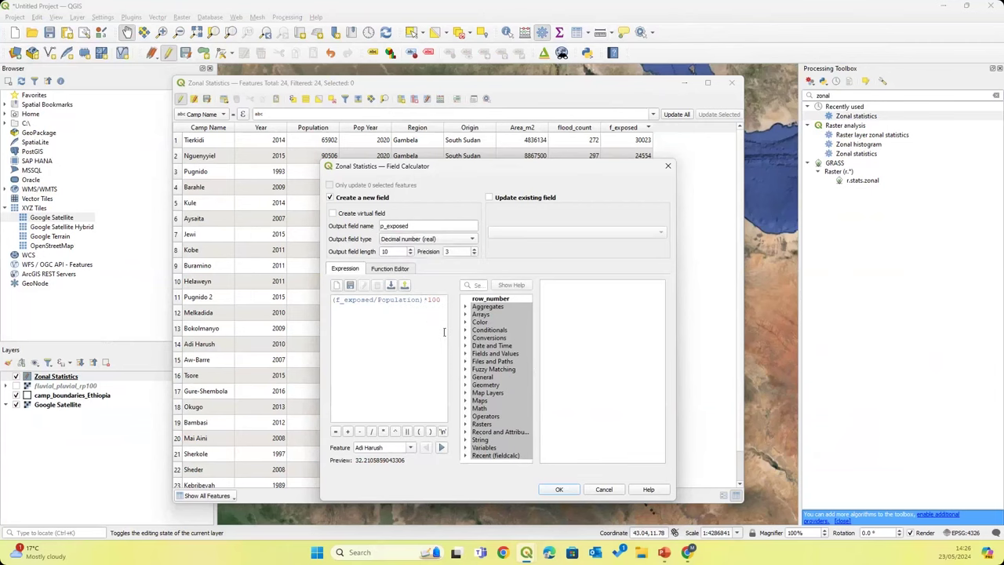
Create the p_exposed field and sort the camps by it in descending order.
left_click(560, 490)
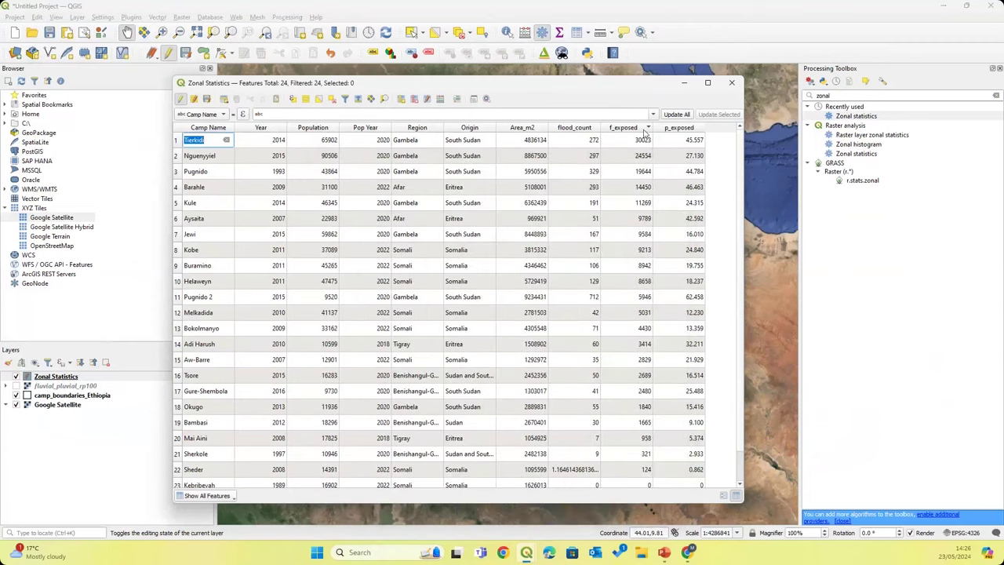
left_click(700, 131)
left_click(700, 130)
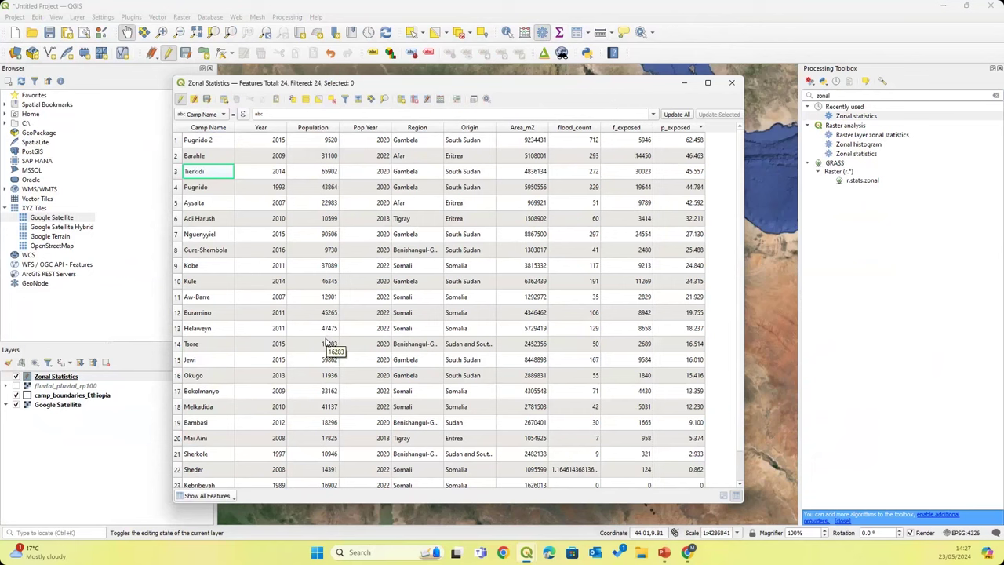
Zoom the map to the Barahle camp and display the fluvial_pluvial_rp100 raster in place of the Zonal Statistics layer.
double_click(220, 157)
right_click(230, 158)
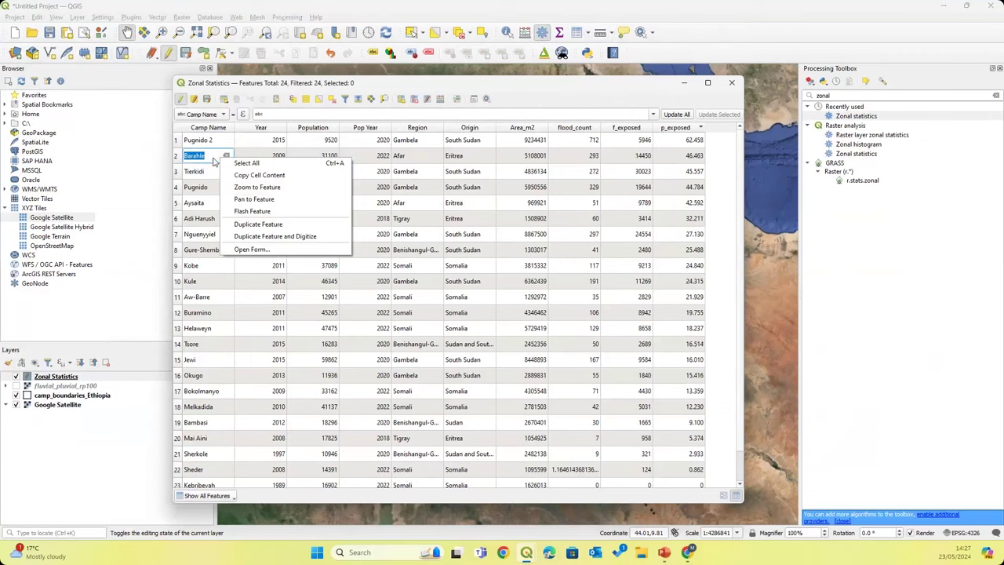
left_click(241, 189)
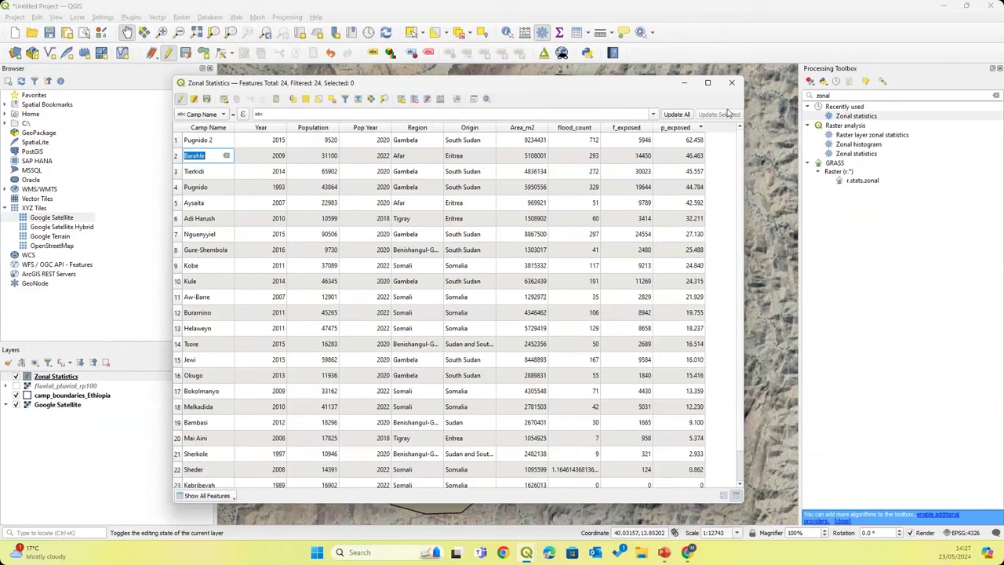
left_click(685, 84)
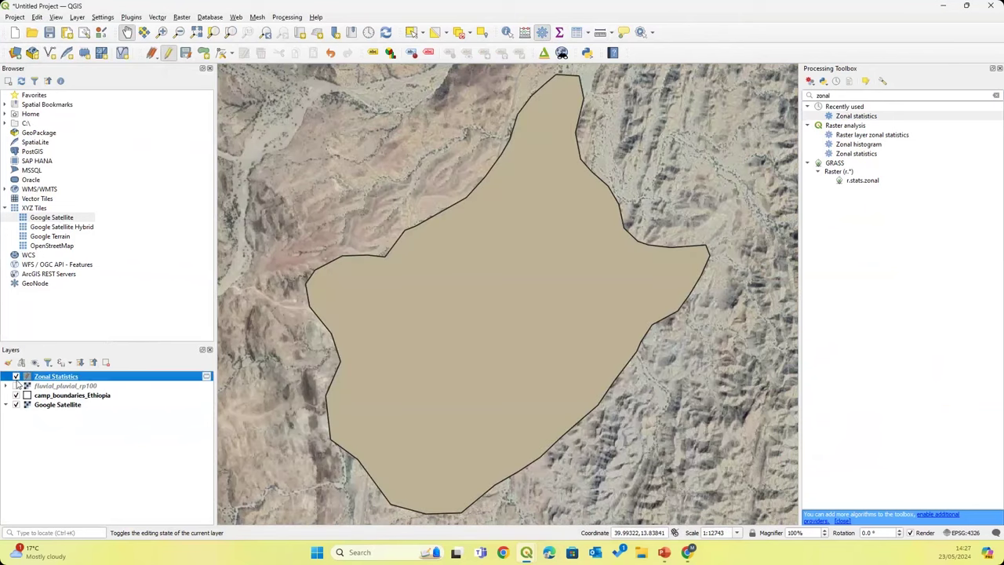
left_click(16, 376)
left_click(17, 386)
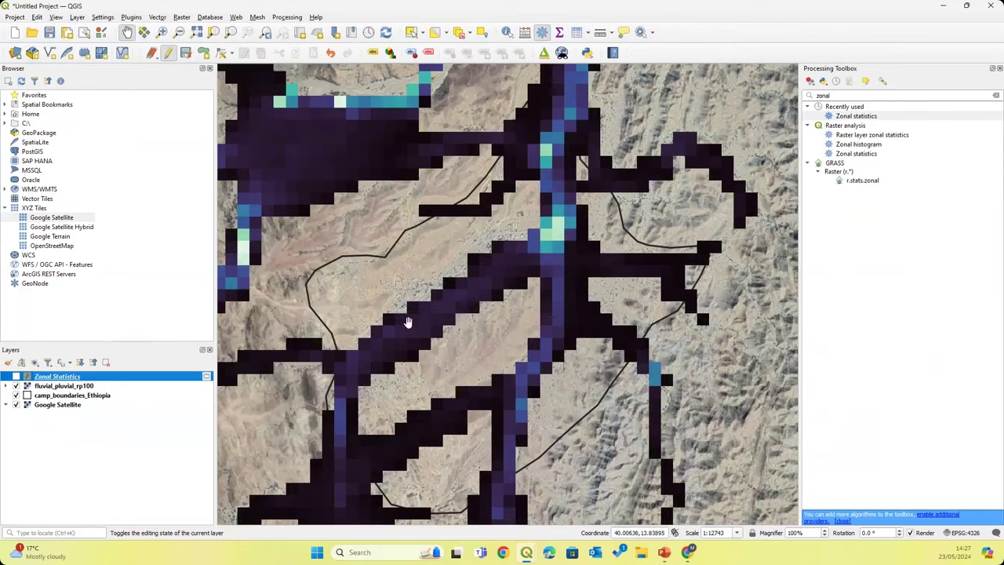
Add the vector layer Barahle_OSM_footprints.shp from the Footprints folder inside Camps to the project.
left_click(77, 17)
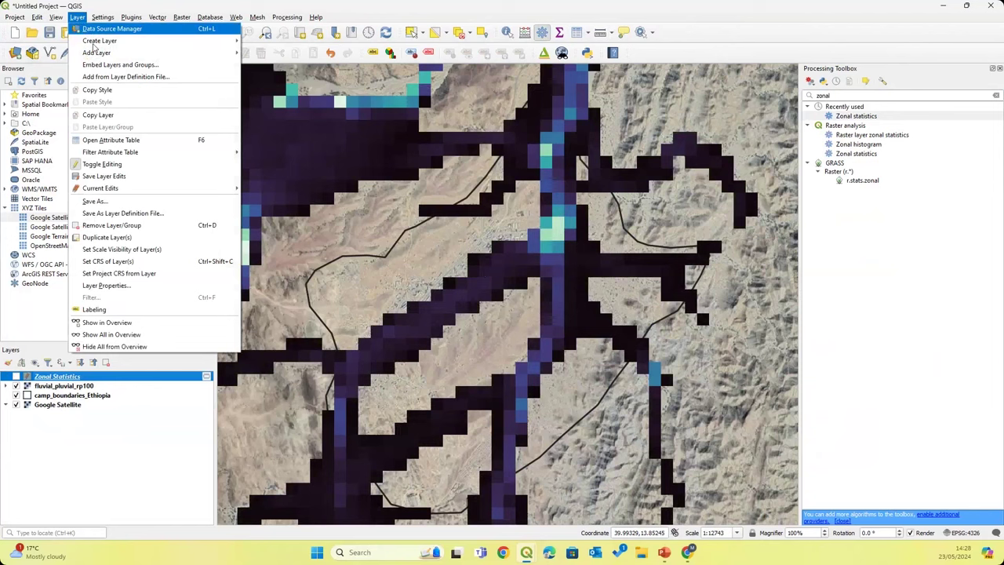
mouse_move(130, 53)
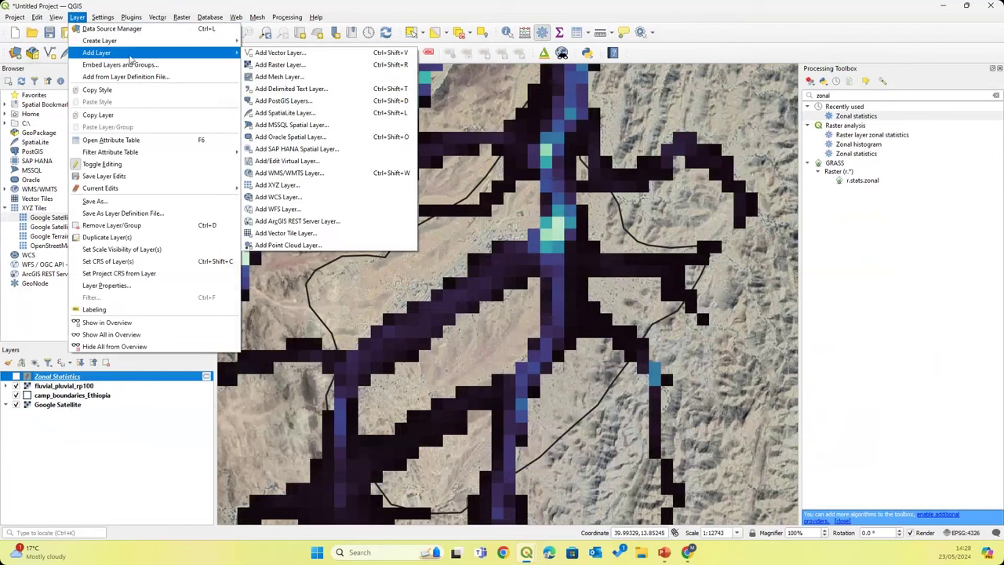
left_click(257, 54)
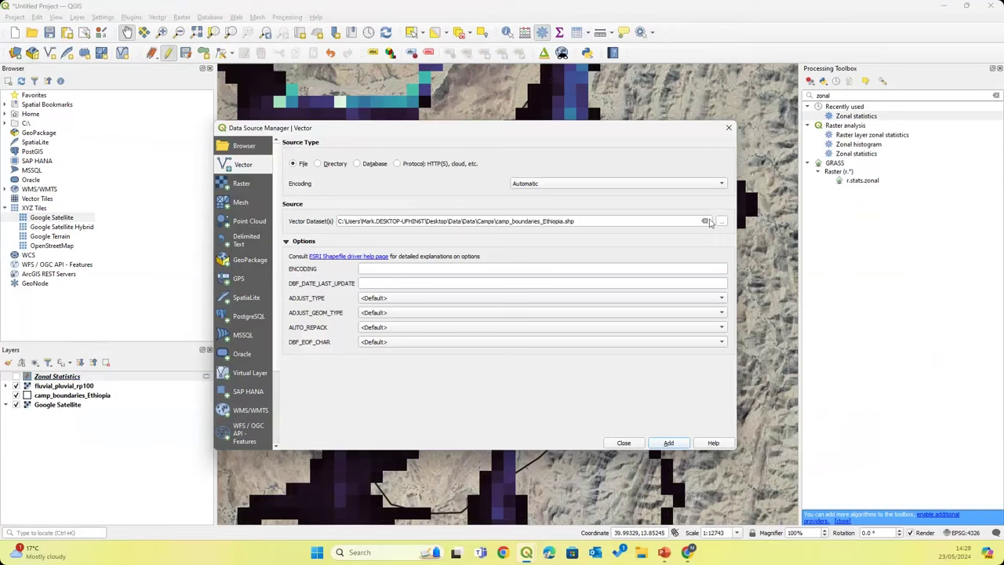
left_click(721, 221)
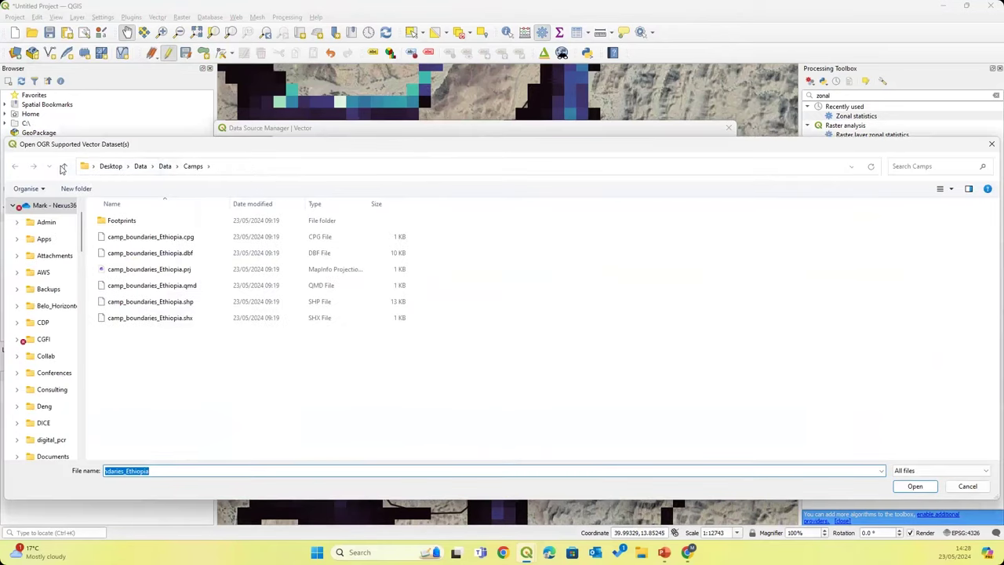
left_click(63, 167)
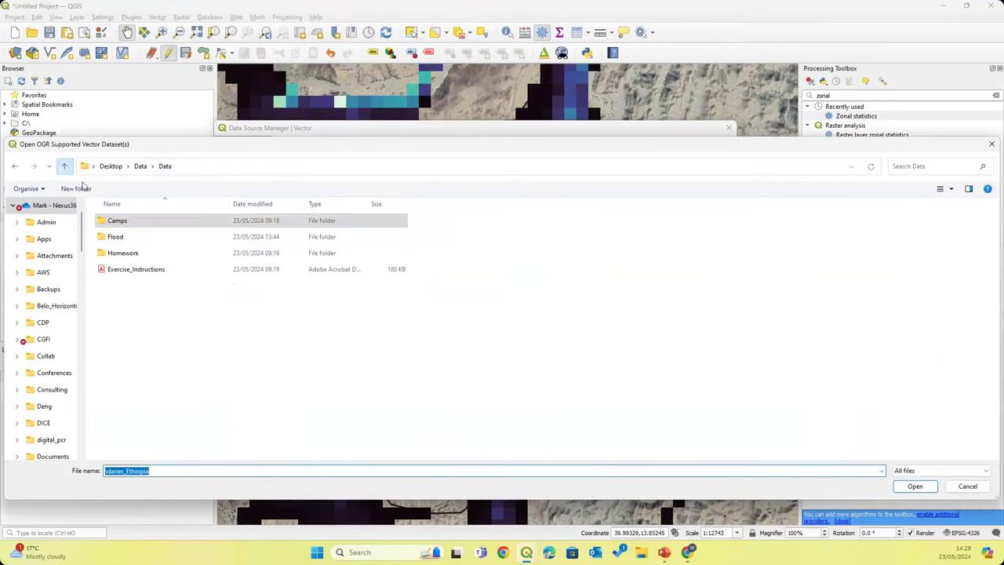
double_click(118, 220)
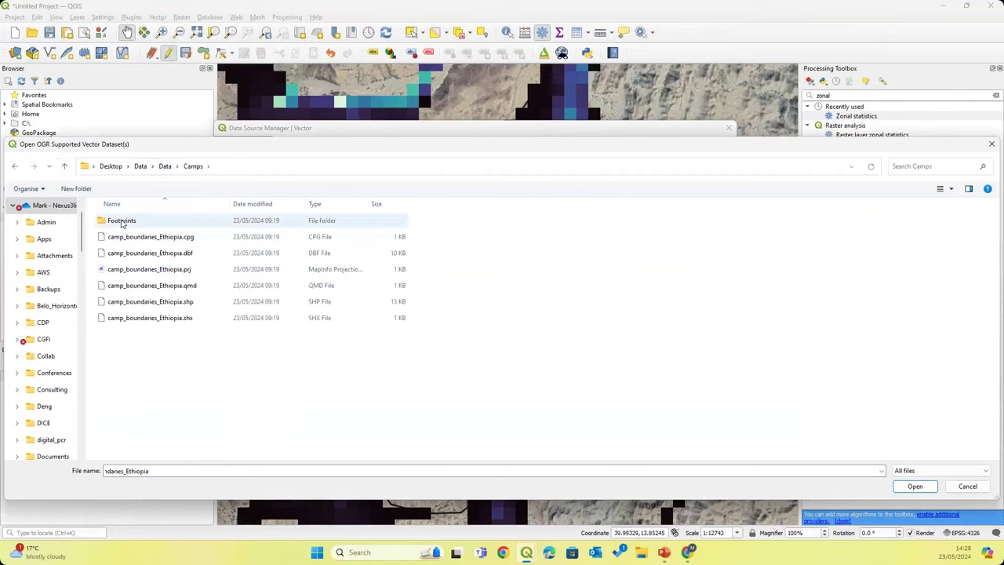
double_click(122, 222)
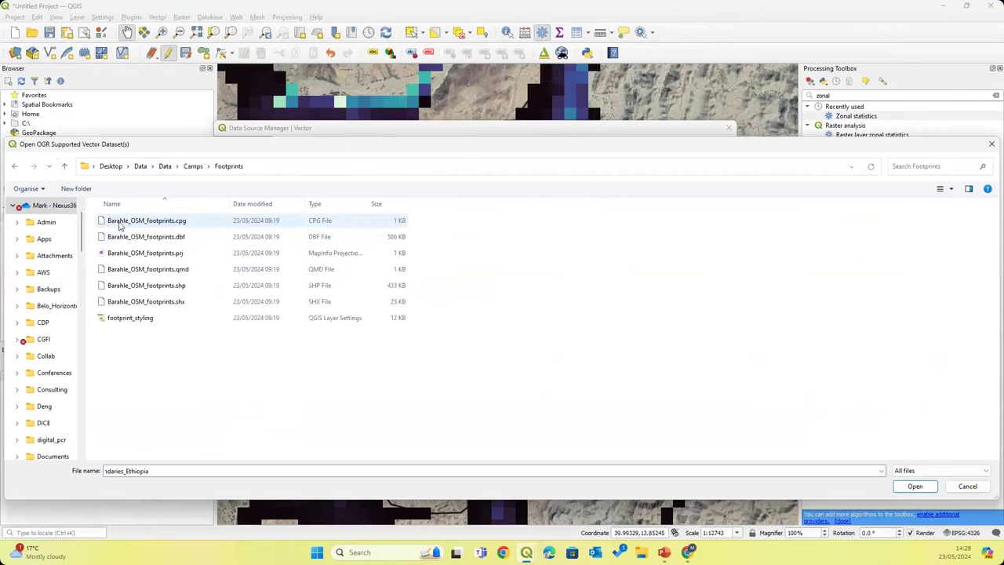
left_click(143, 287)
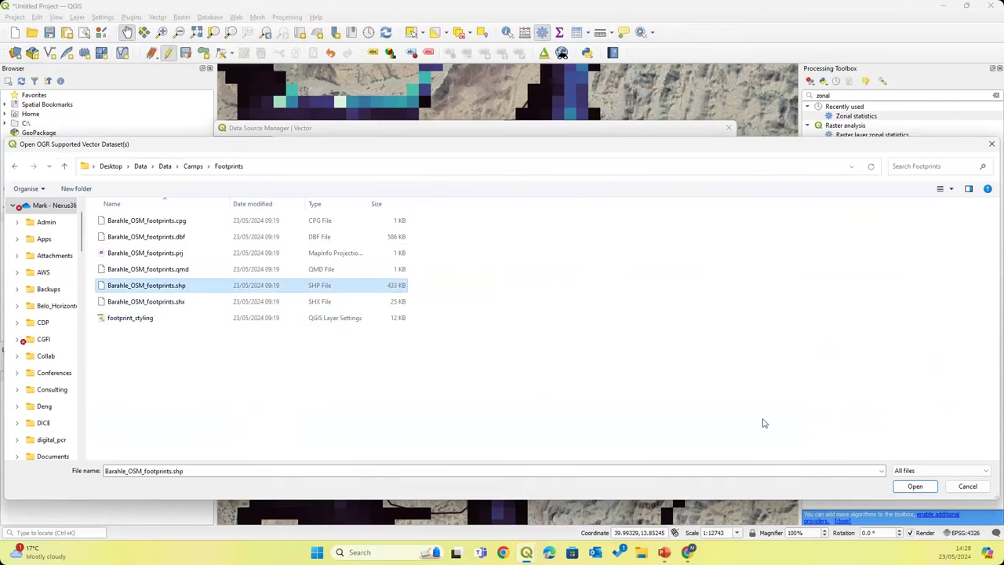
left_click(915, 486)
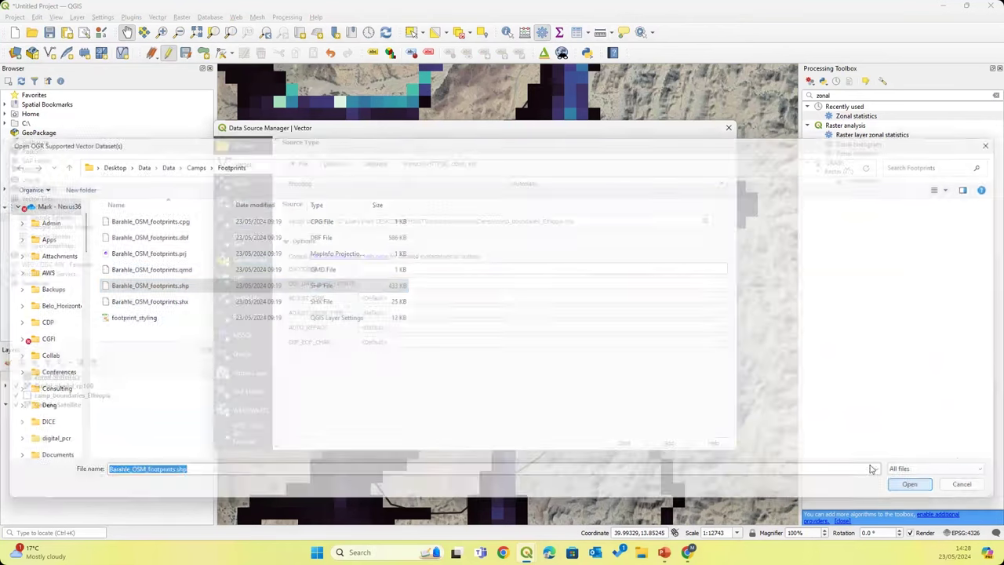
left_click(672, 444)
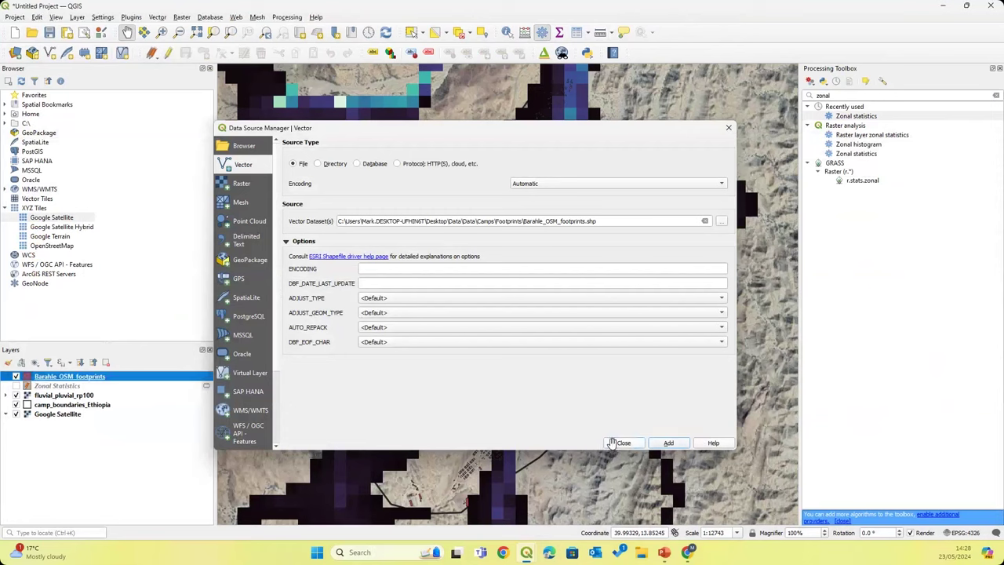
left_click(620, 444)
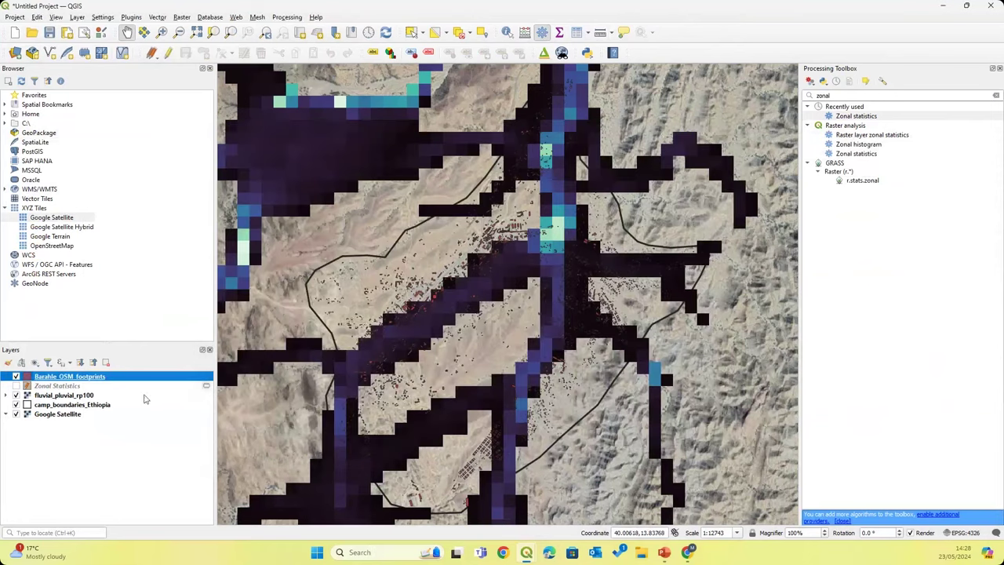
Examine the Barahle building footprints against the satellite imagery with the fluvial_pluvial_rp100 raster hidden, and again with it shown.
left_click(16, 396)
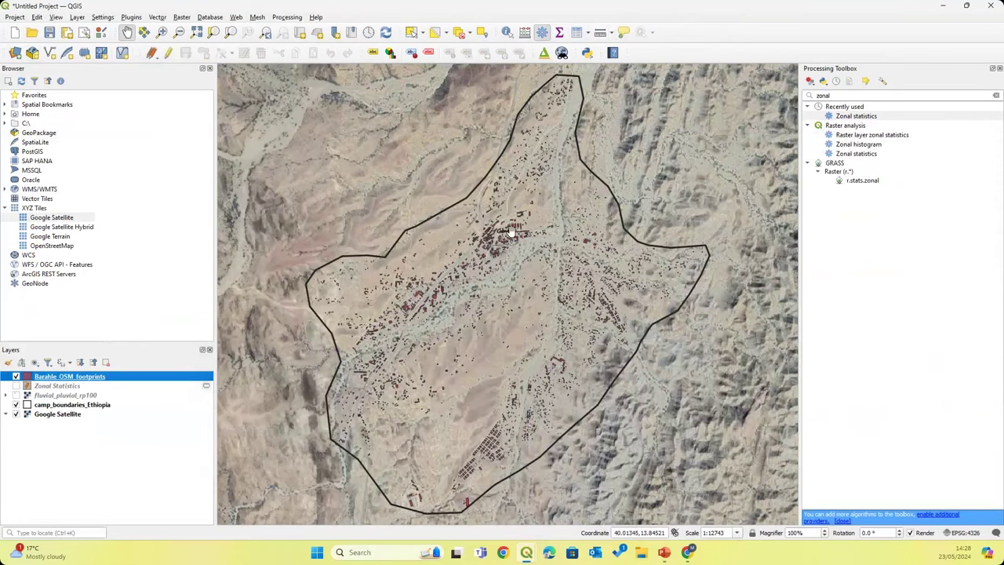
scroll(510, 232, "up", 1)
left_click_drag(410, 320, 407, 241)
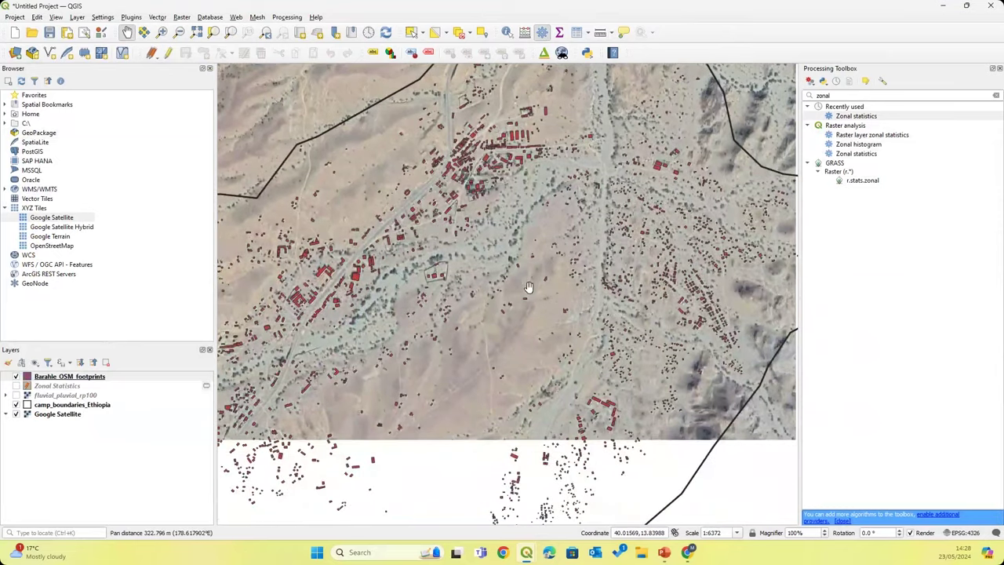
scroll(407, 240, "down", 1)
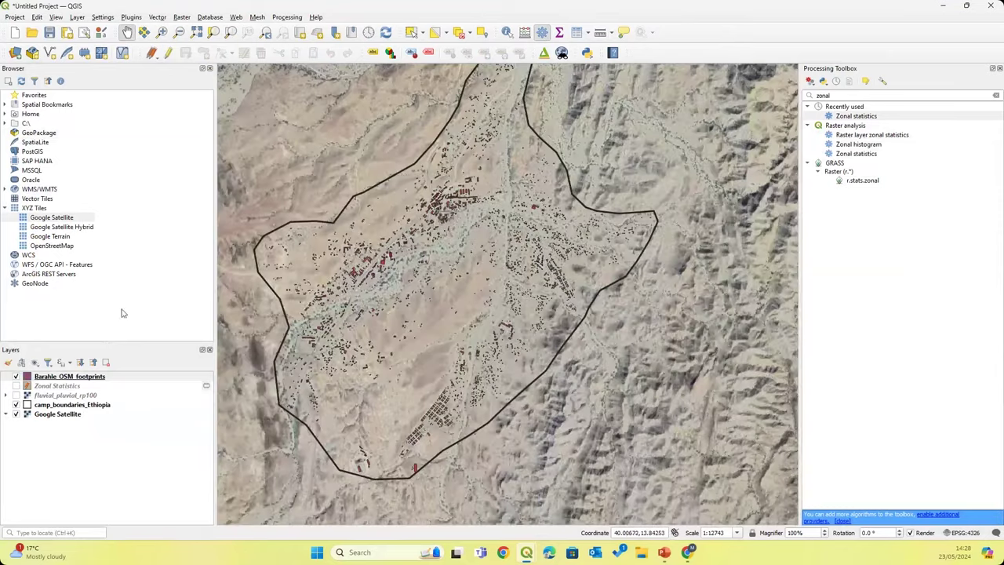
left_click(16, 394)
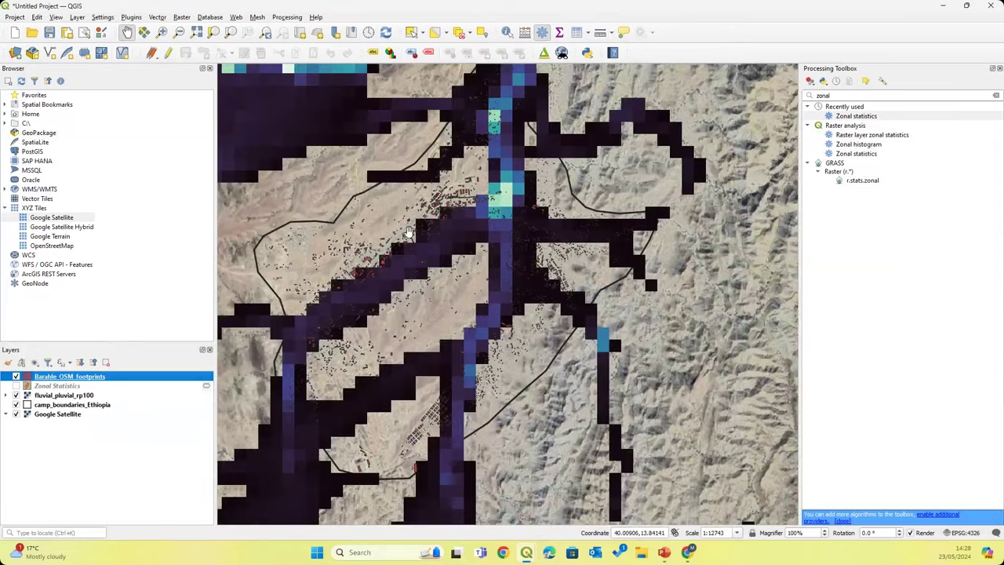
scroll(441, 196, "up", 1)
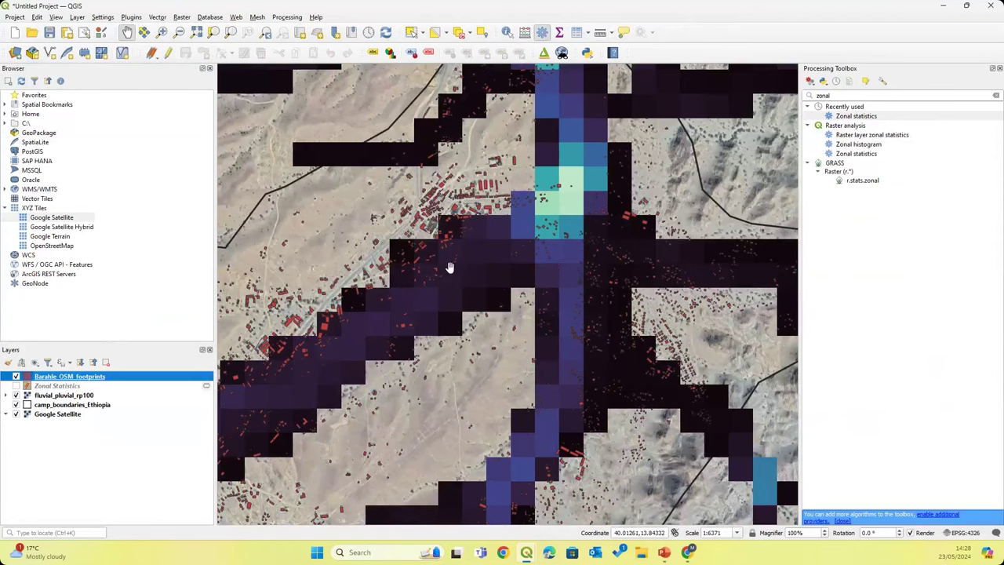
left_click_drag(428, 301, 442, 243)
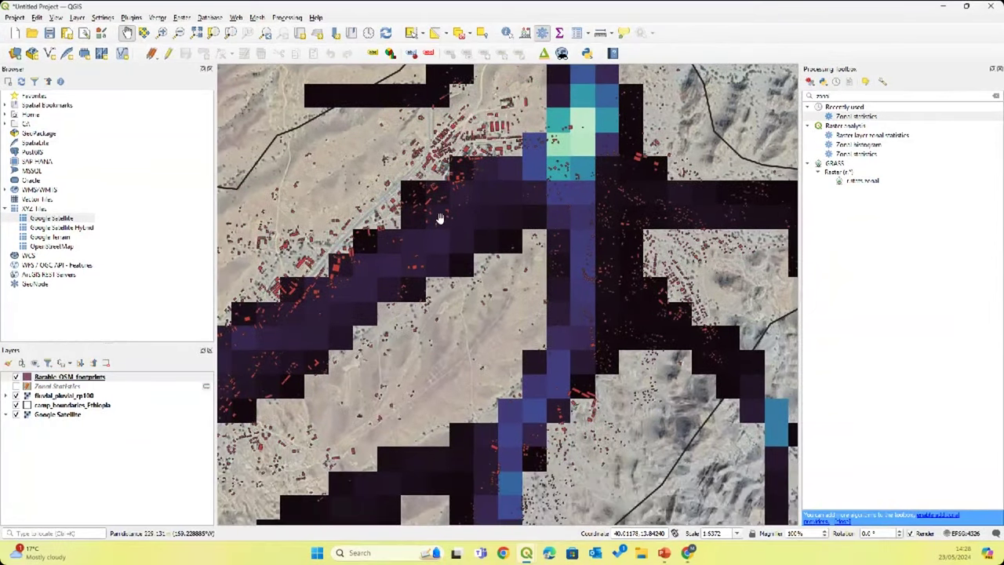
scroll(440, 218, "down", 1)
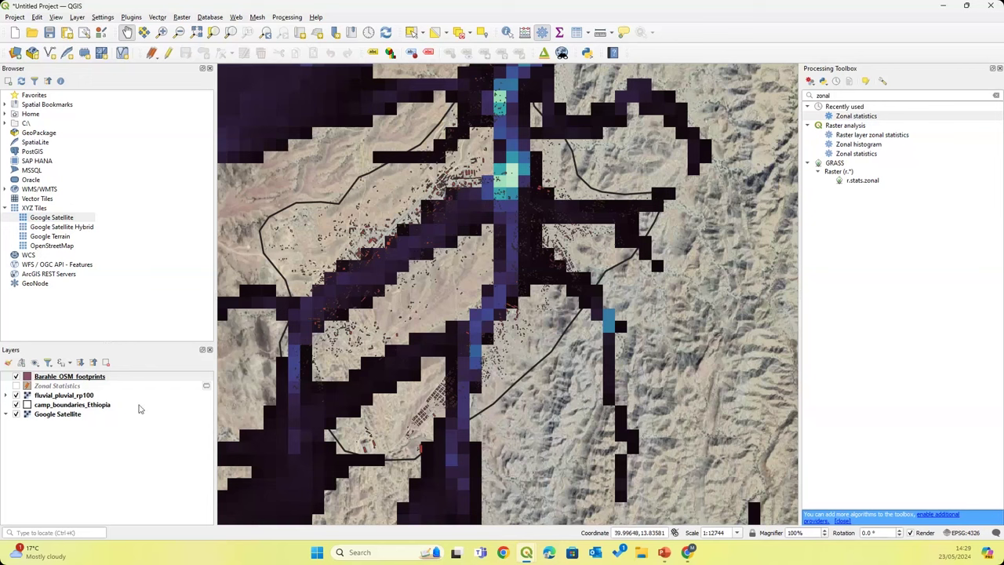
Start a Raster Calculator expression that assigns class 1 to flood depths below 0.15: ("fluvial_pluvial_rp100@1"<0.15)*1 +.
left_click(78, 399)
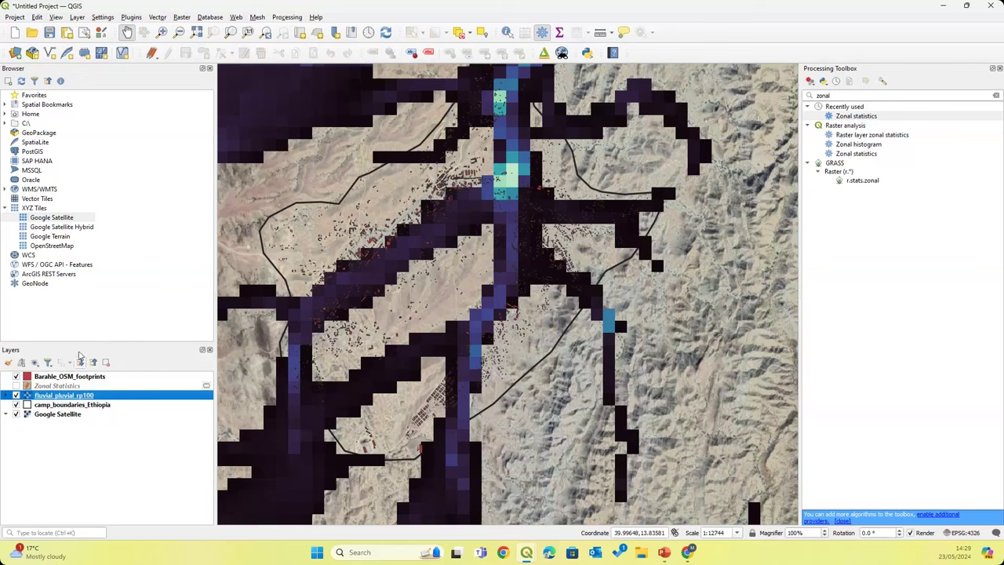
left_click(182, 17)
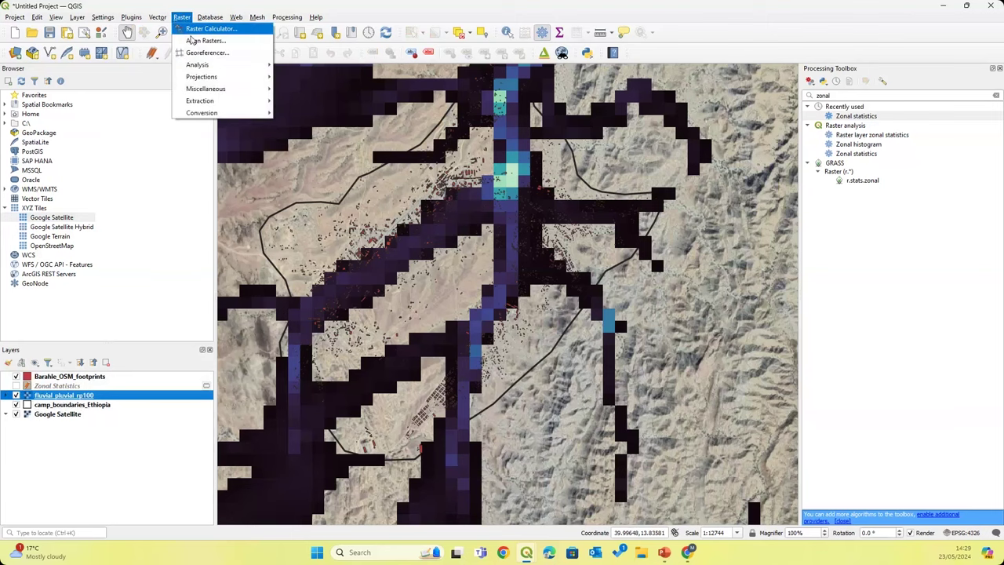
left_click(189, 30)
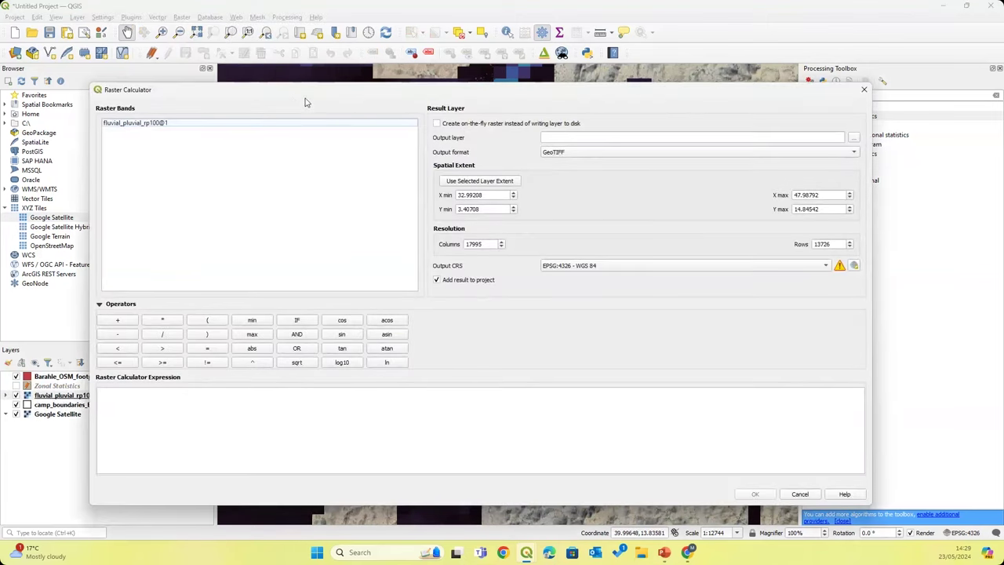
mouse_move(306, 81)
left_mouse_down()
mouse_move(306, 135)
mouse_move(322, 77)
left_mouse_up()
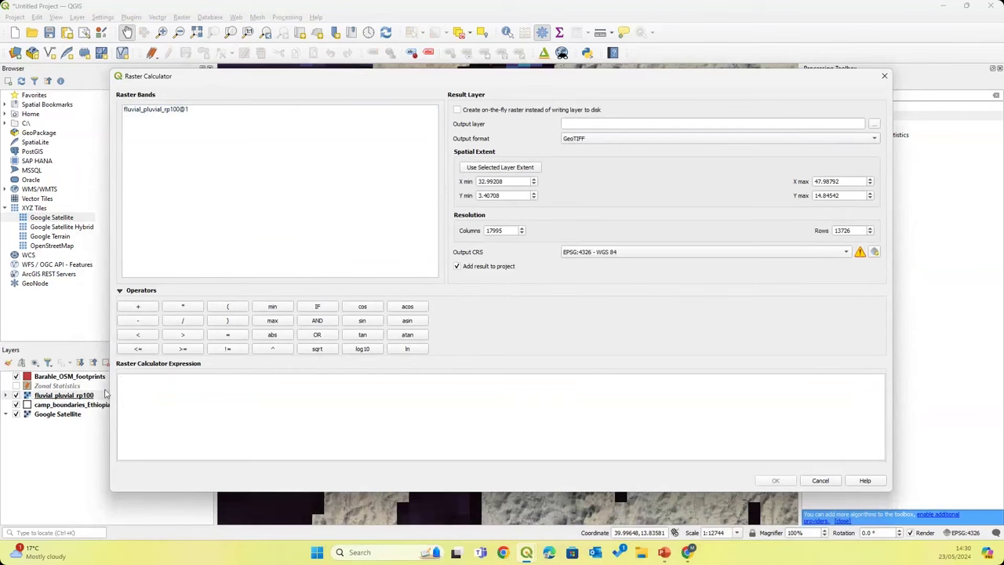
double_click(160, 110)
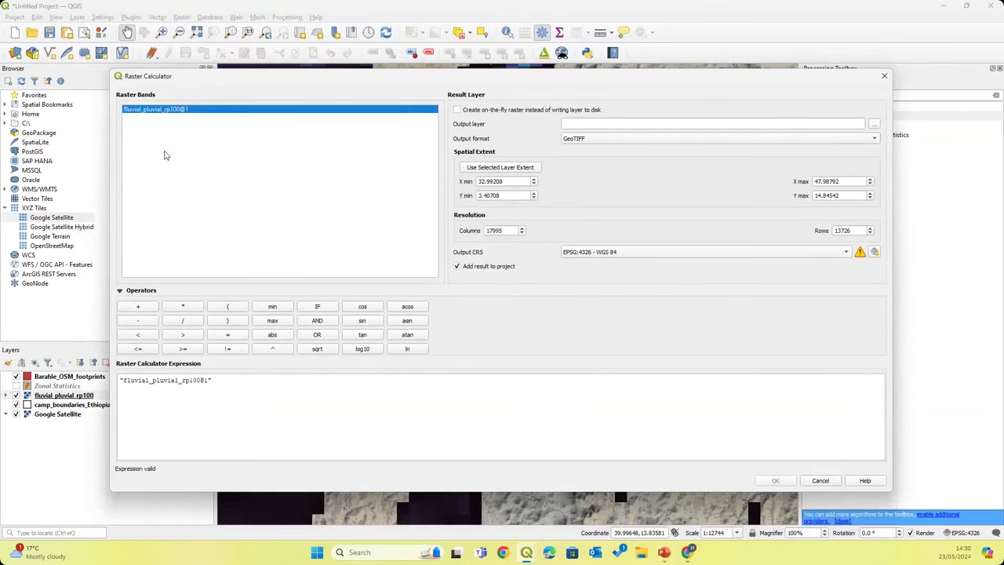
left_click(118, 383)
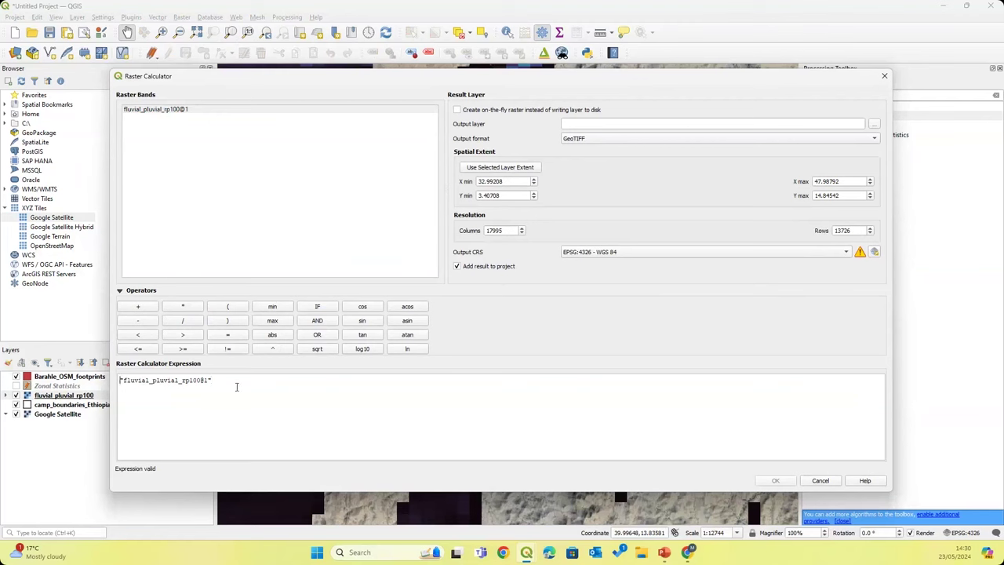
type("(")
type("0")
type(".15)*1 +")
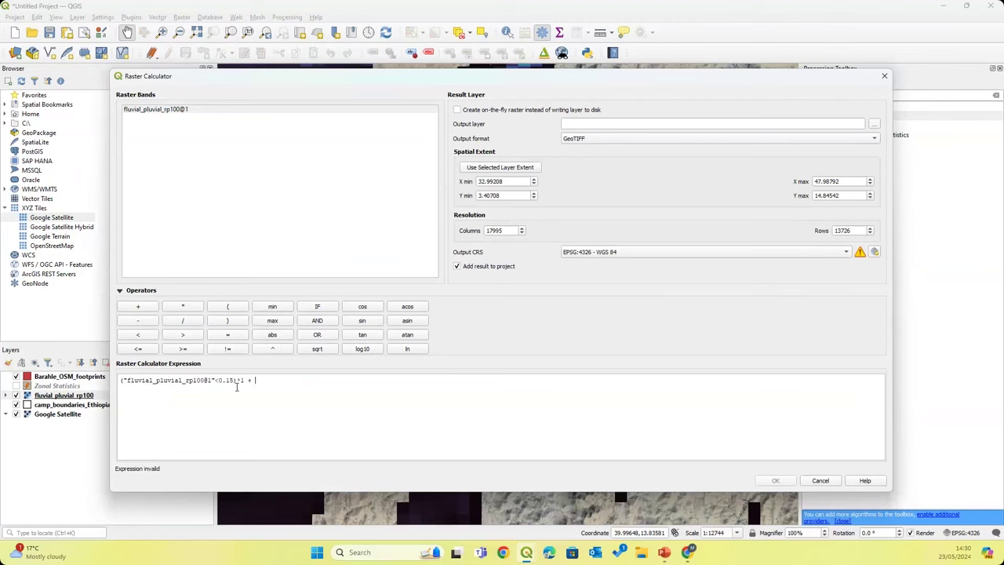
Append the class 2 term for depths from 0.15 to below 0.5: ("fluvial_pluvial_rp100@1">=0.15 AND "fluvial_pluvial_rp100@1"<0.5)*2 +.
type(" (")
double_click(174, 110)
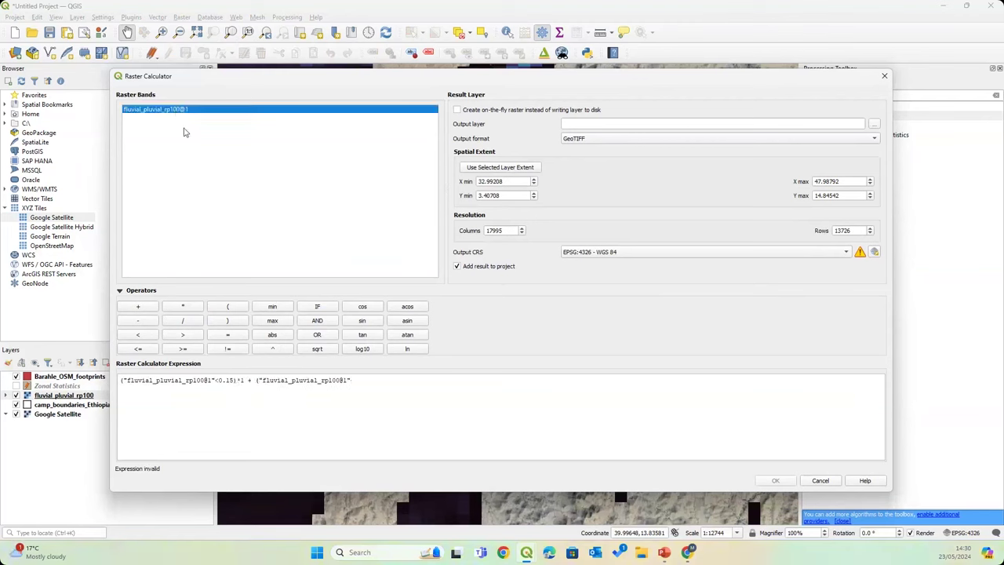
left_click(376, 385)
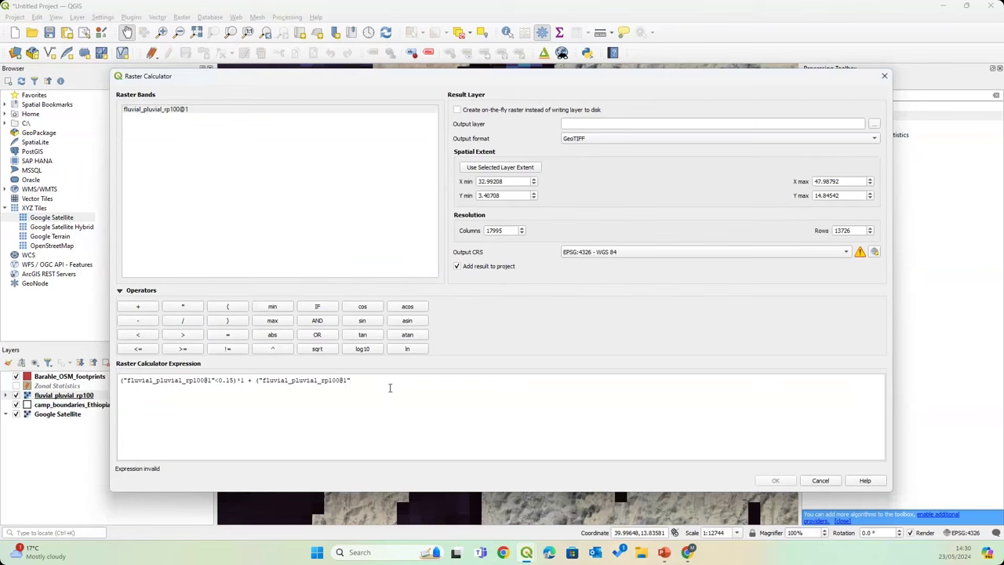
type(">=0.15 AND")
double_click(202, 112)
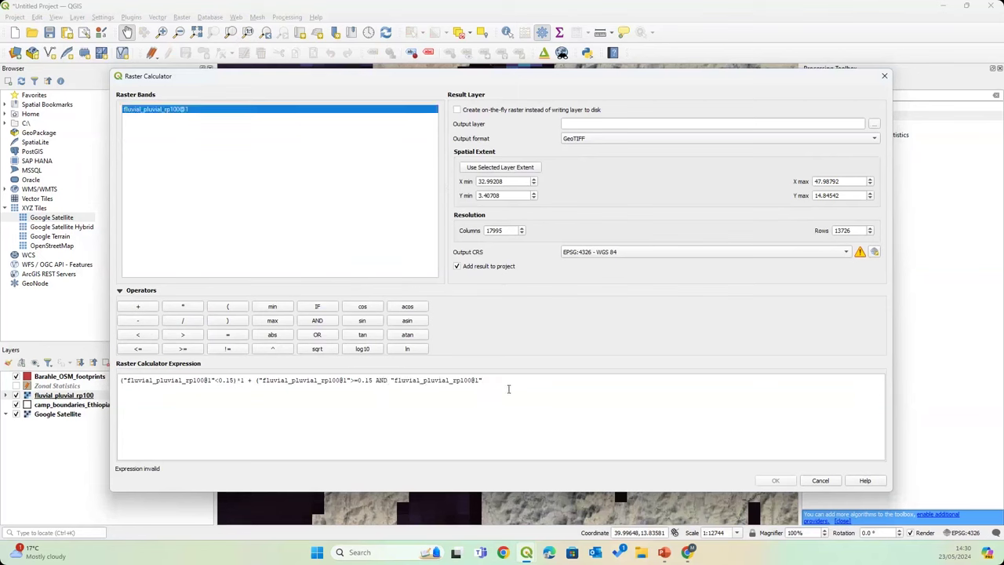
left_click(509, 380)
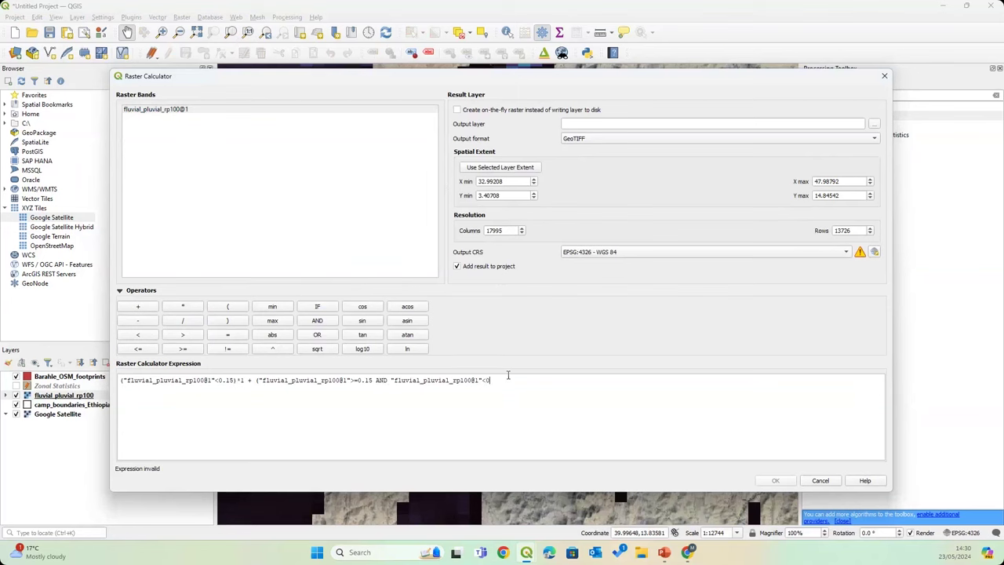
type("<0.5)*2 + (")
Append the class 3 term for depths from 0.5 to below 1.5: ("fluvial_pluvial_rp100@1">=0.5 AND "fluvial_pluvial_rp100@1" <1.5)*3 +.
double_click(164, 110)
left_click(627, 382)
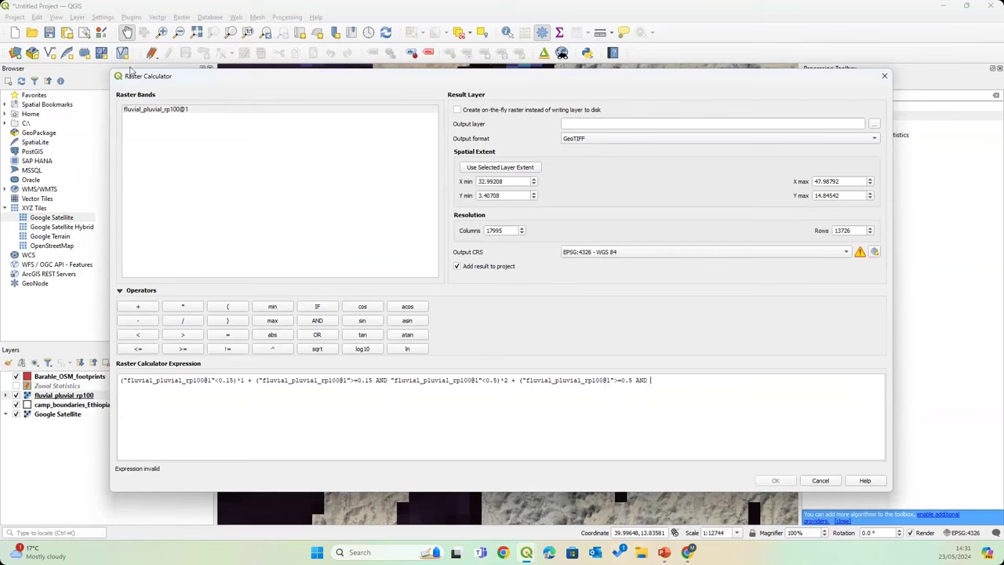
double_click(155, 113)
left_click(741, 383)
type("<1.5)")
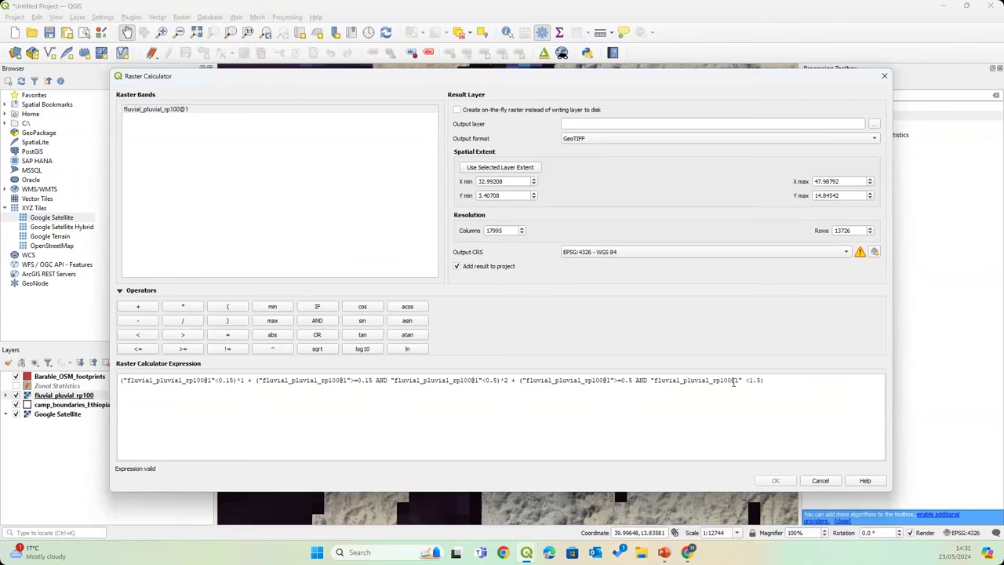
type("*3 + (")
Complete the raster expression with the class 4 term for depths of 1.5 and above: ("fluvial_pluvial_rp100@1">=1.5)*4.
left_click(173, 114)
double_click(173, 111)
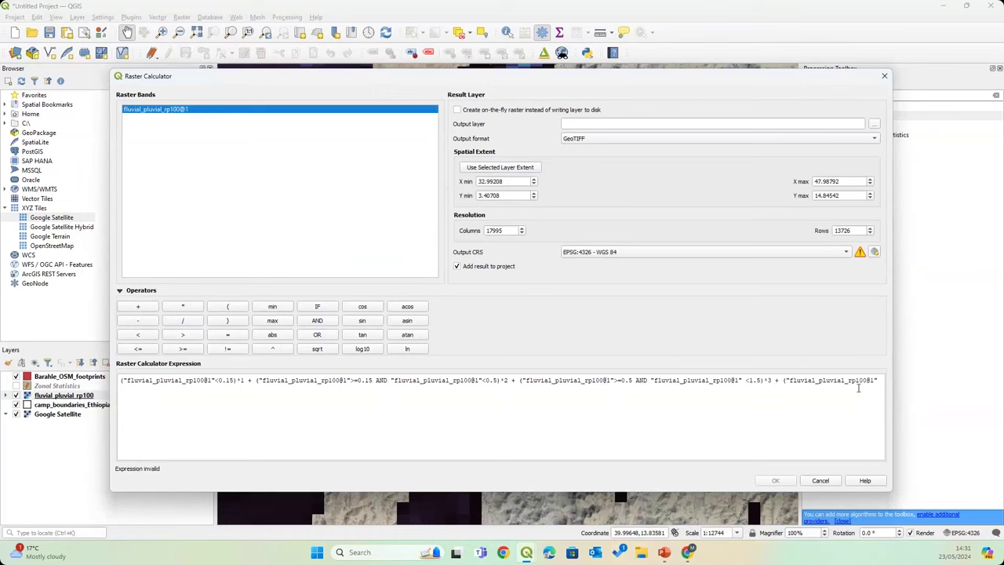
left_click(882, 381)
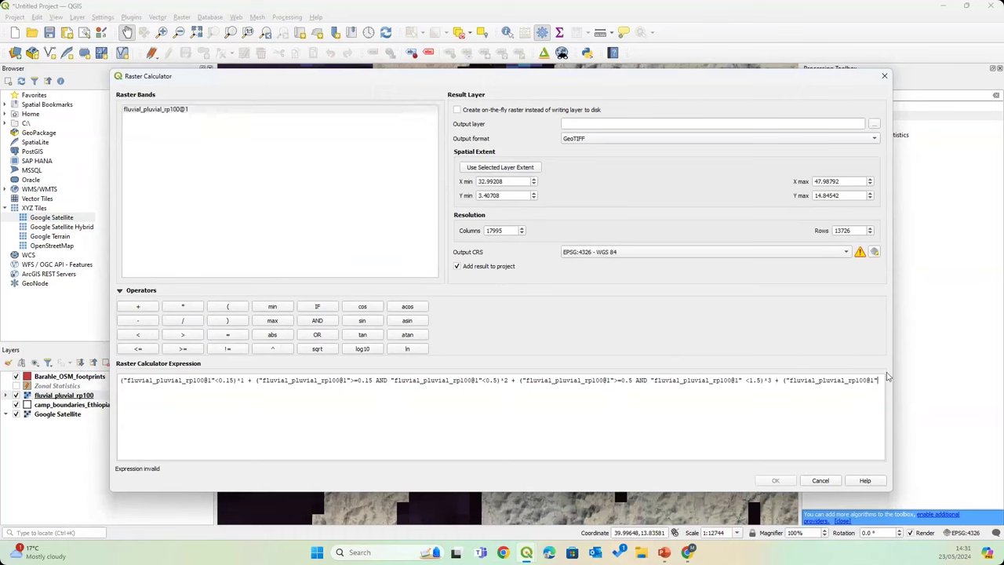
type(">=1.5")
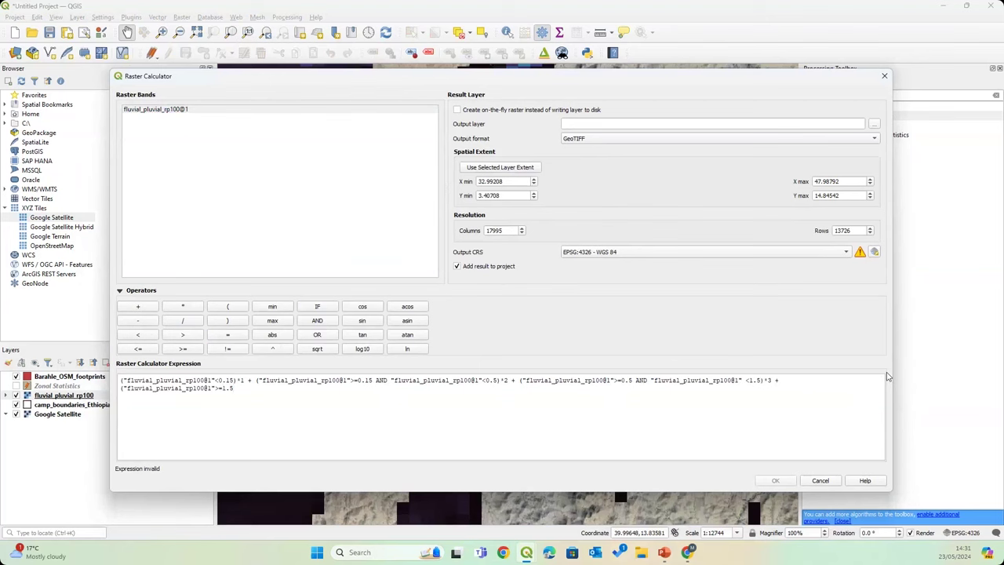
type(")*4")
left_click_drag(243, 388, 120, 380)
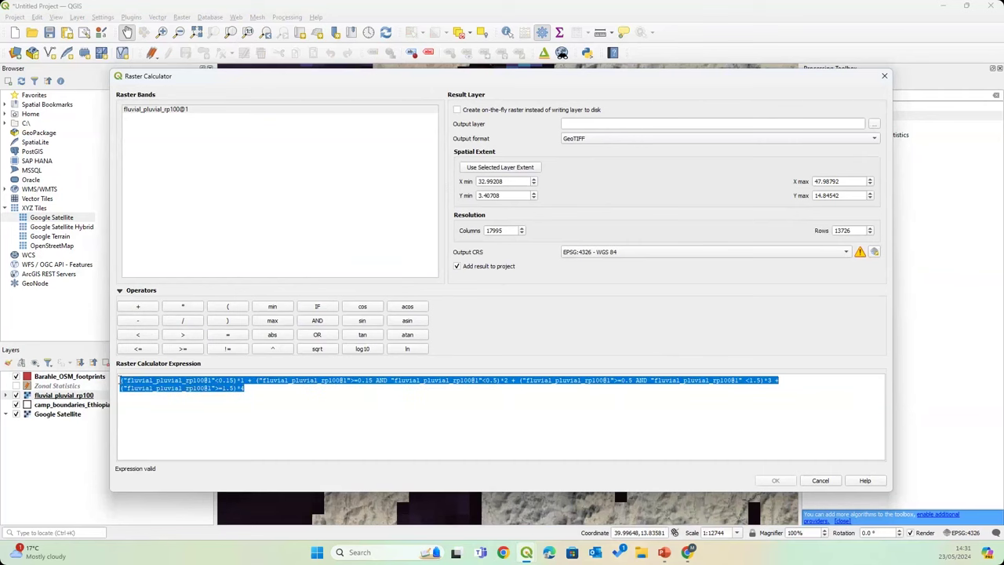
left_click(277, 395)
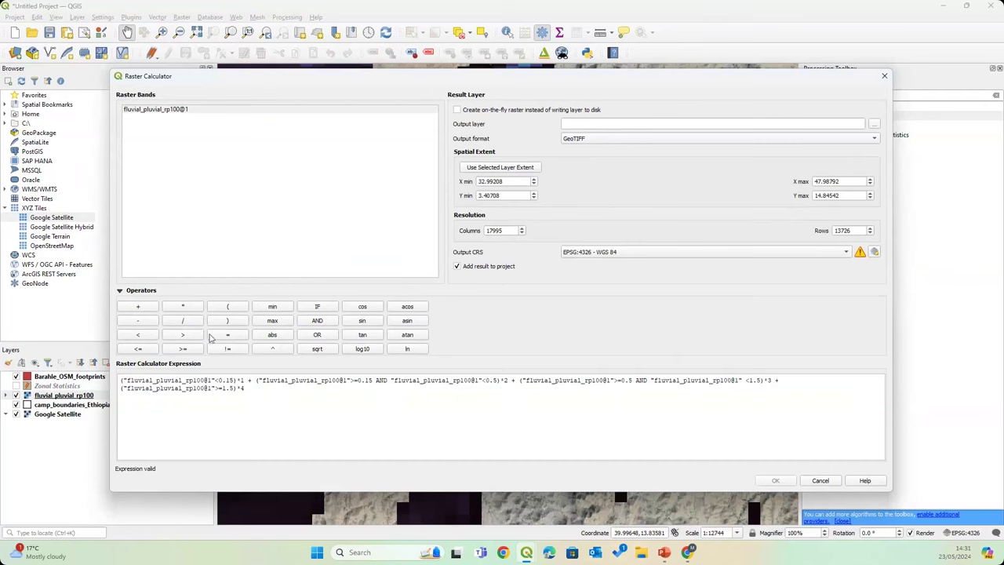
Set the raster calculation's output file to flood_risk_rp100 in the Flood data folder and run the calculation.
left_click(875, 125)
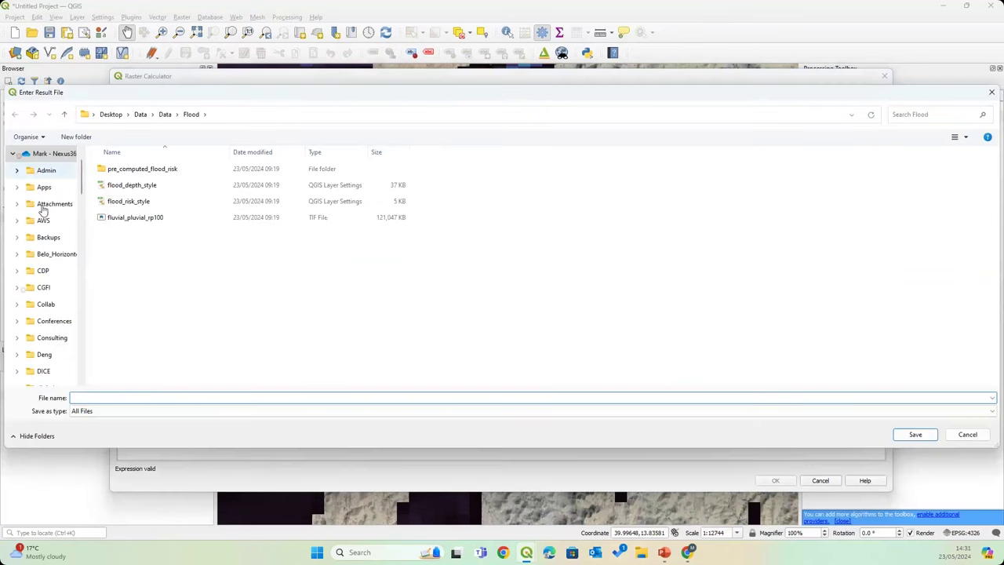
mouse_move(246, 94)
left_mouse_down()
mouse_move(276, 101)
mouse_move(248, 98)
left_mouse_up()
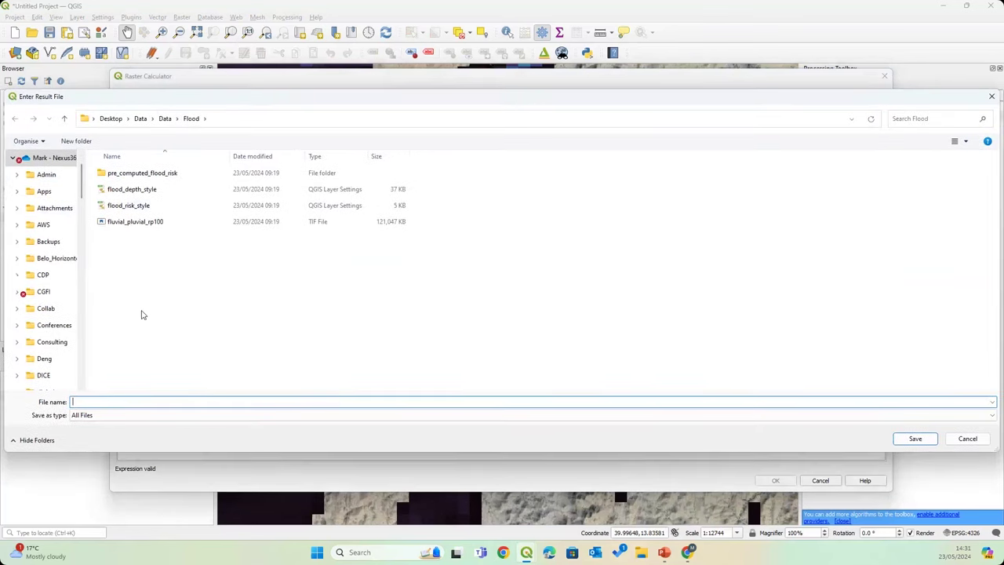
left_click(66, 120)
double_click(116, 190)
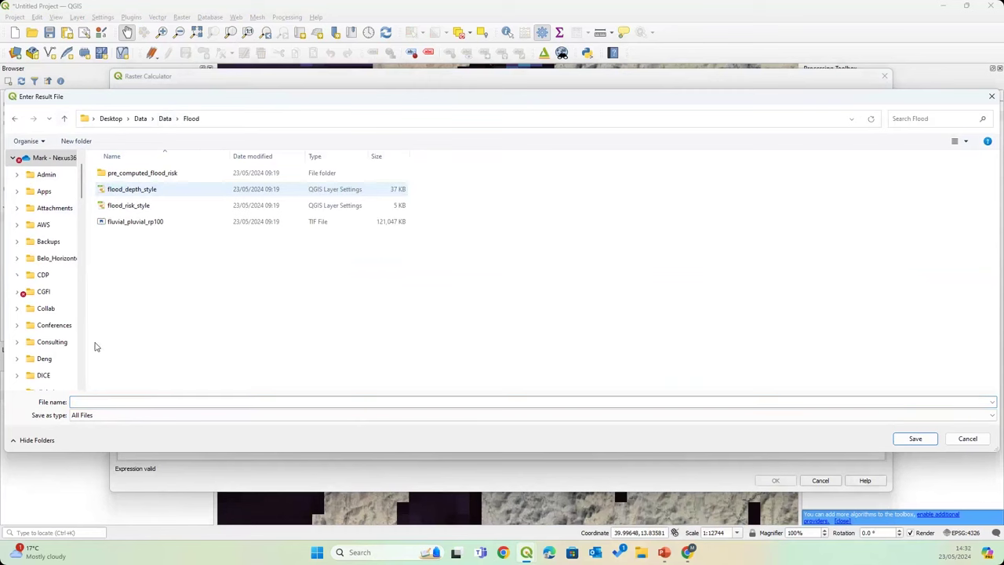
left_click(95, 401)
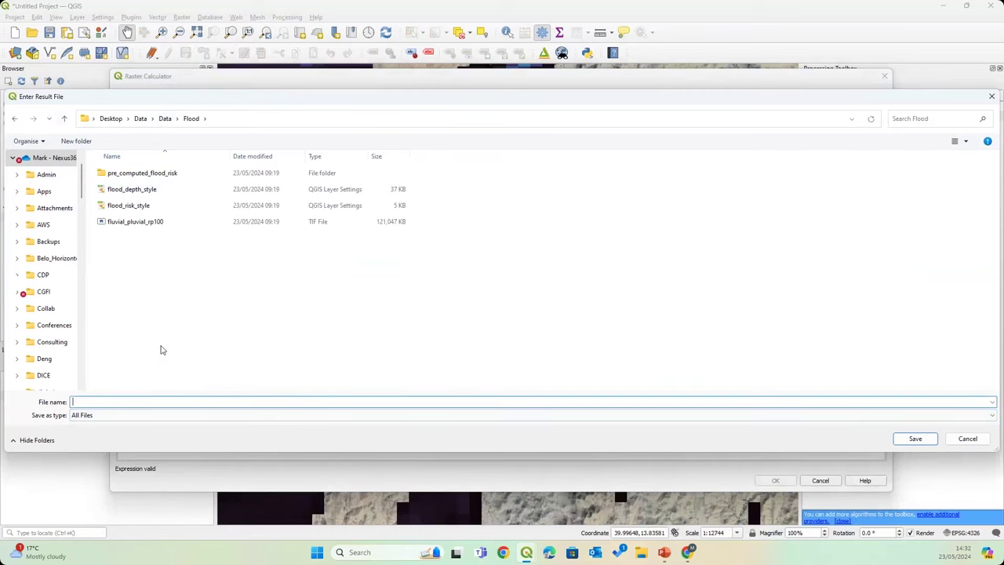
type("flood_risk")
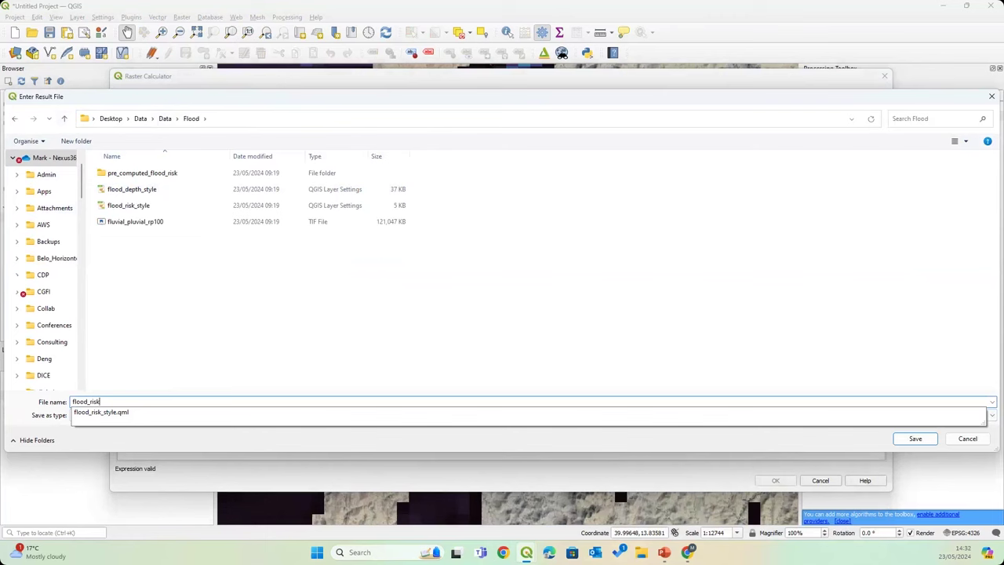
type("_rp100")
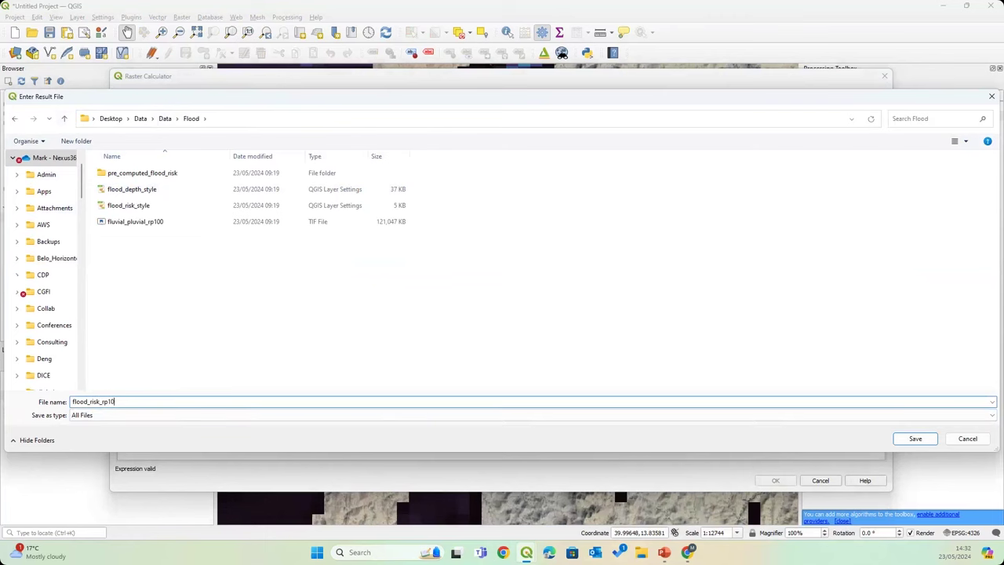
left_click(915, 438)
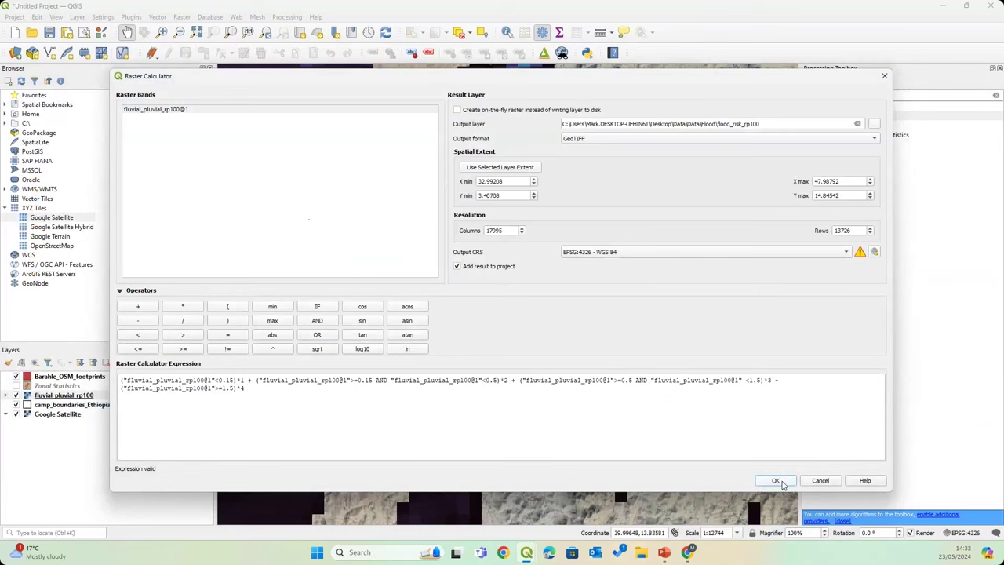
left_click(779, 482)
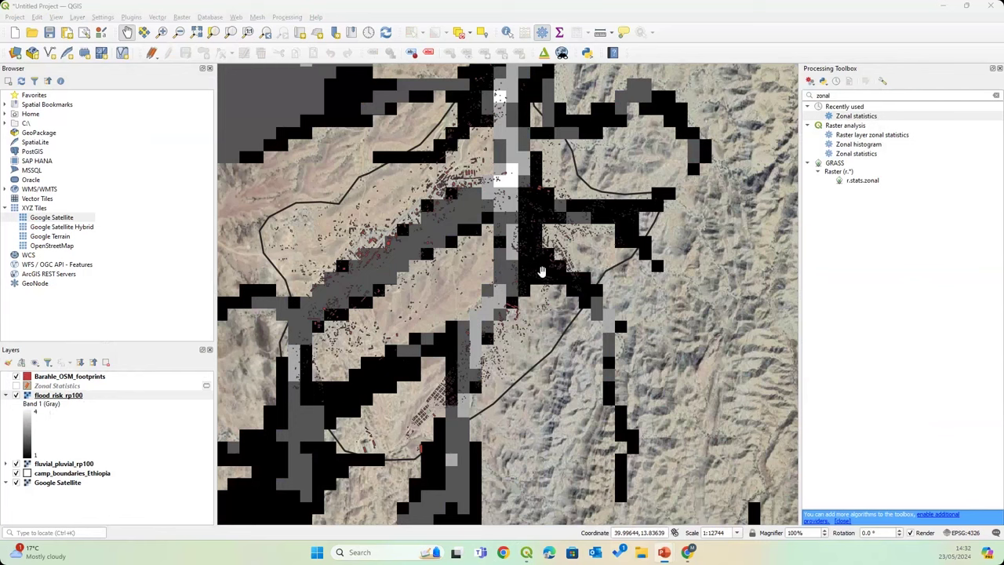
Load the flood_risk_style file from the Flood folder as the symbology of the flood_risk_rp100 layer and apply it.
right_click(61, 397)
left_click(88, 390)
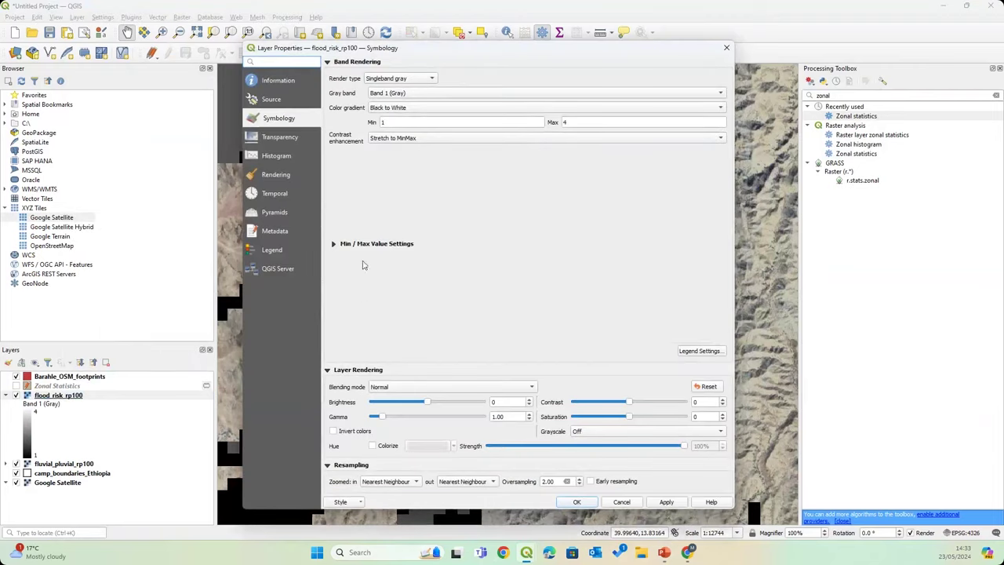
left_click(274, 99)
left_click(278, 119)
left_click(342, 502)
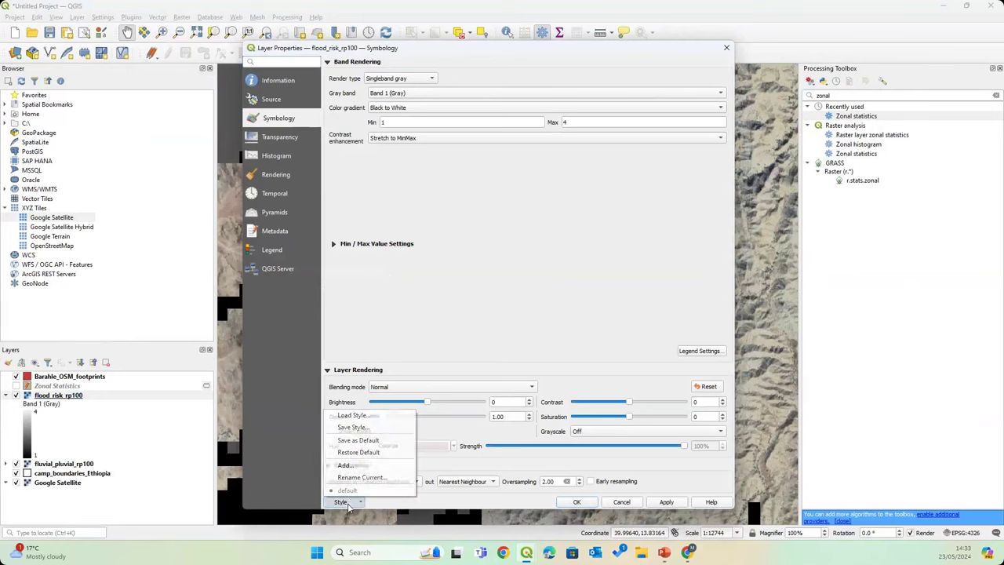
left_click(349, 416)
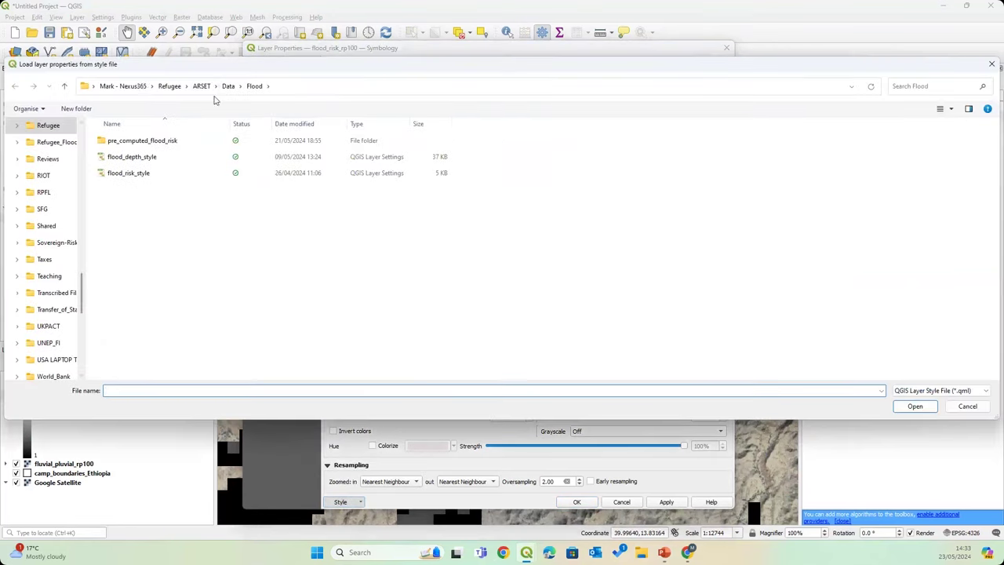
left_click(65, 86)
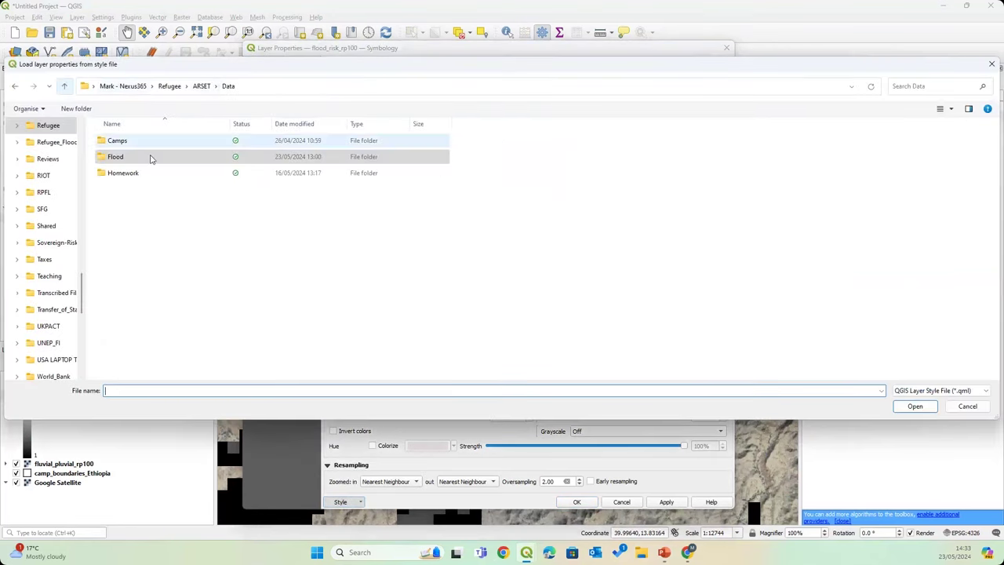
double_click(131, 159)
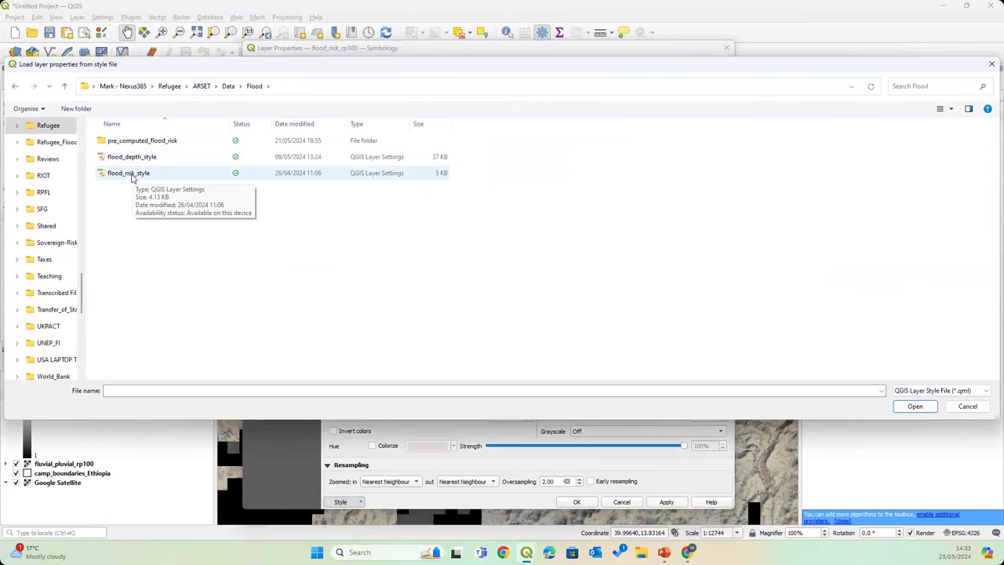
left_click(132, 176)
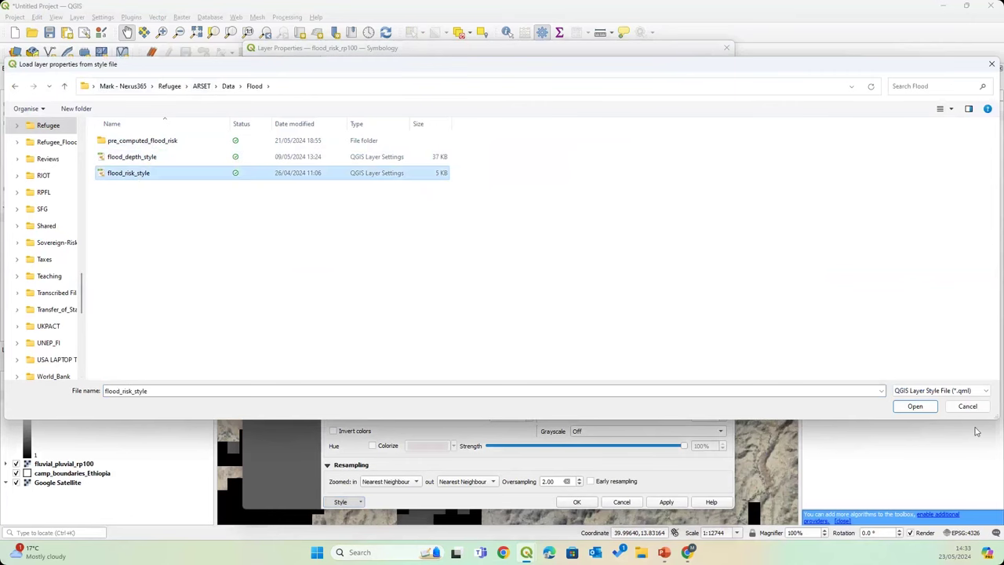
left_click(915, 406)
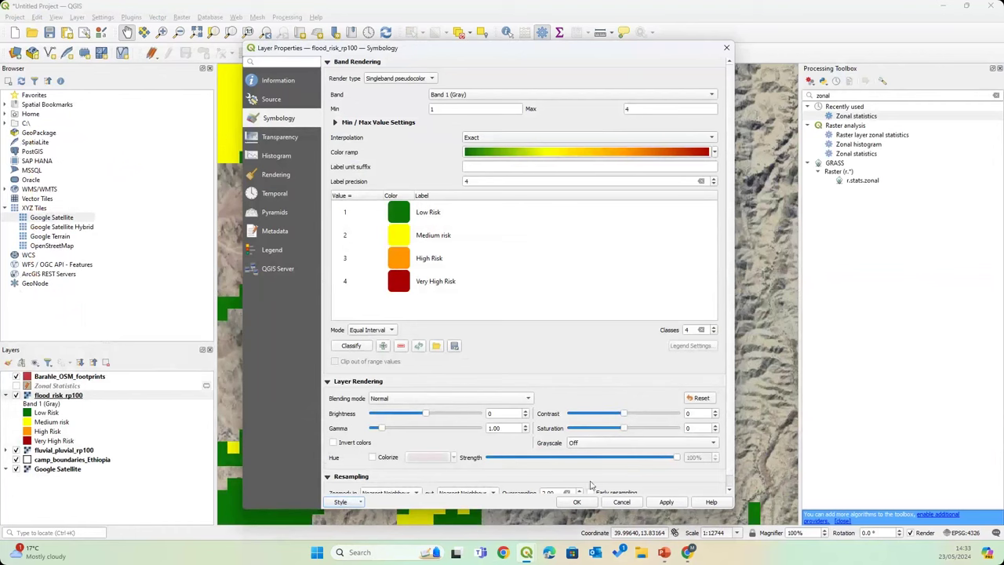
left_click(576, 503)
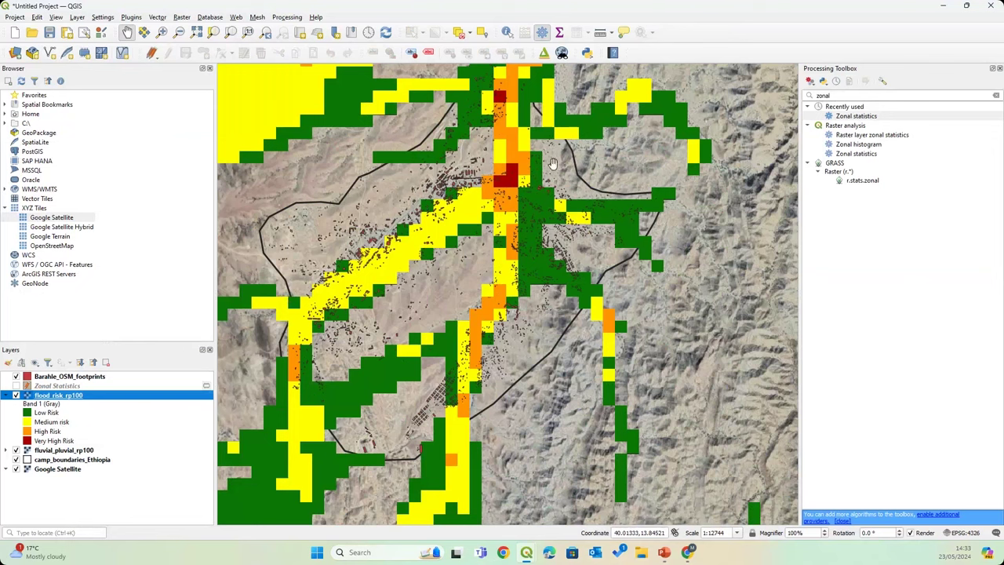
Examine the flood risk classes against the building footprints across Barahle camp, up close and at camp scale.
scroll(502, 153, "up", 2)
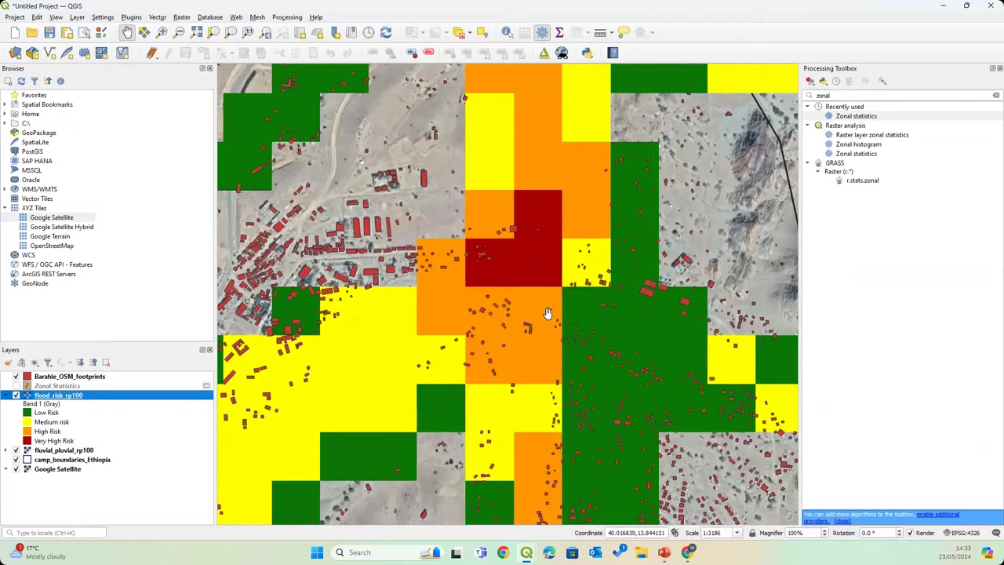
left_click_drag(541, 384, 469, 204)
scroll(533, 243, "down", 1)
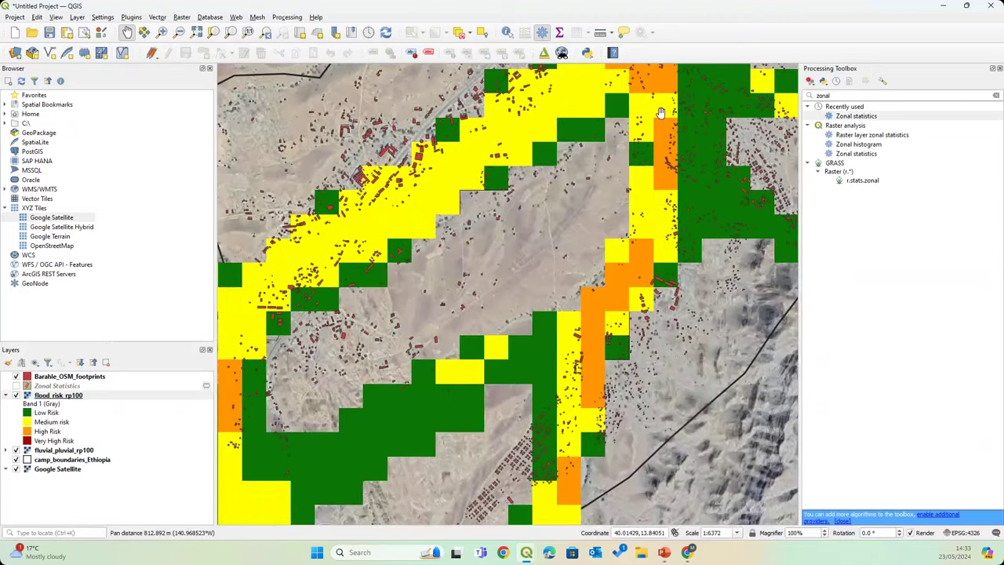
mouse_move(580, 251)
left_mouse_down()
mouse_move(593, 237)
mouse_move(586, 246)
left_mouse_up()
scroll(586, 246, "down", 1)
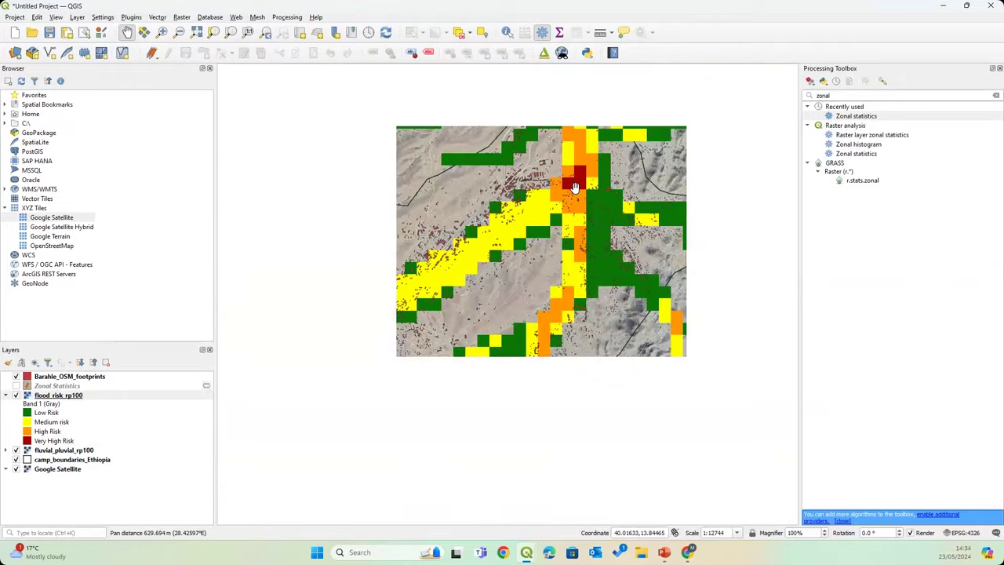
left_click_drag(540, 206, 507, 258)
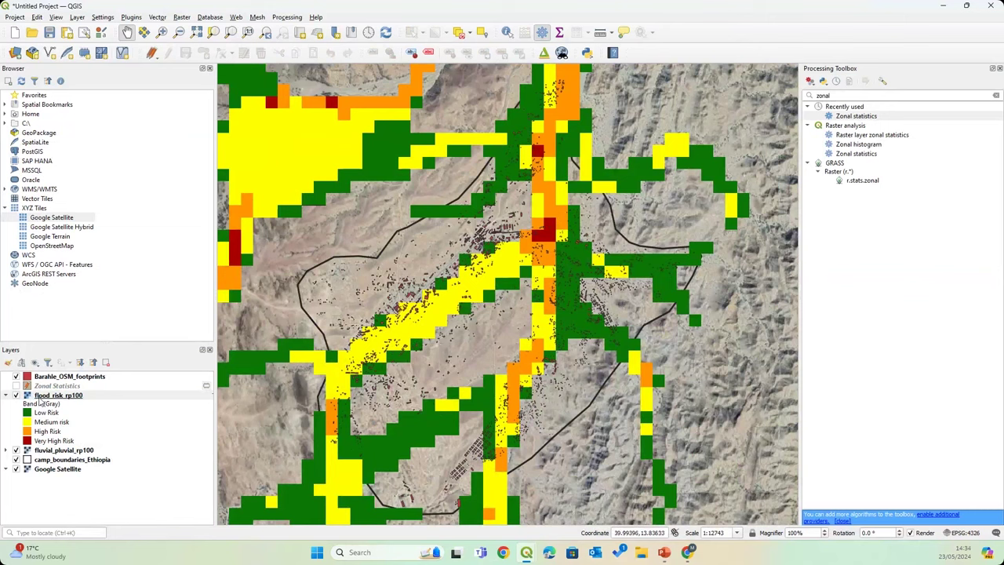
Set up Zonal Statistics with Barahle_OSM_footprints as the input layer and flood_risk_rp100 as the raster layer.
double_click(839, 119)
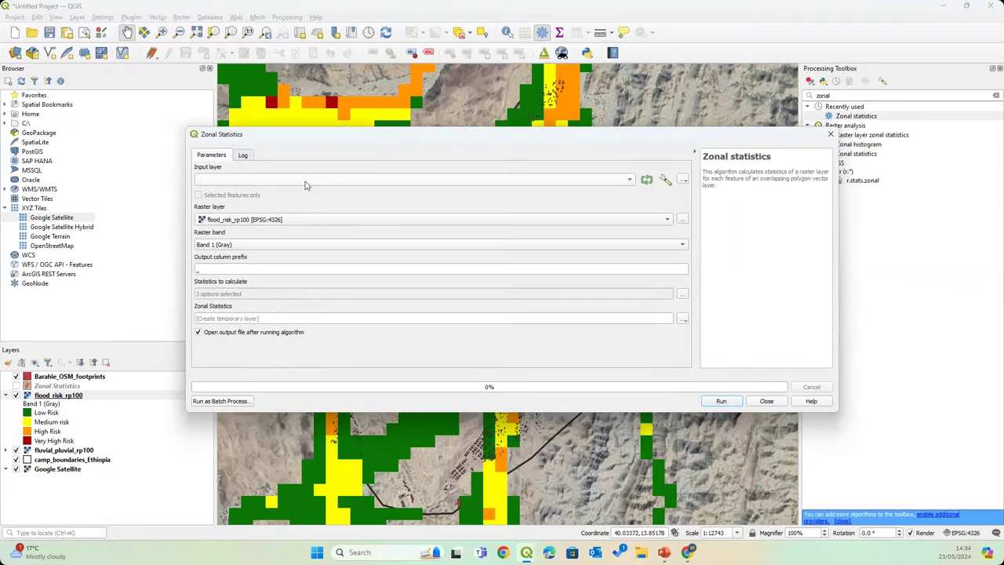
left_click(306, 181)
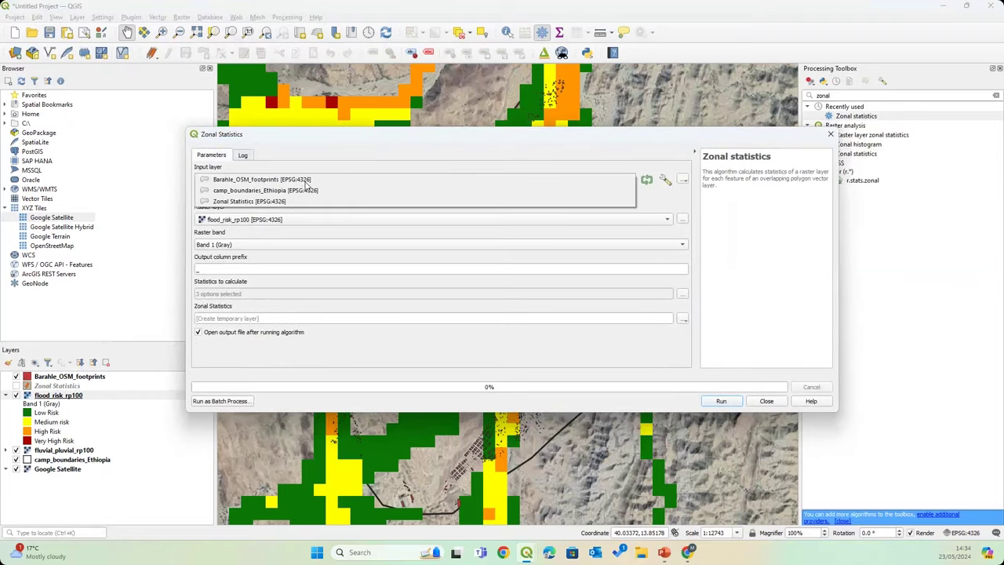
left_click(243, 181)
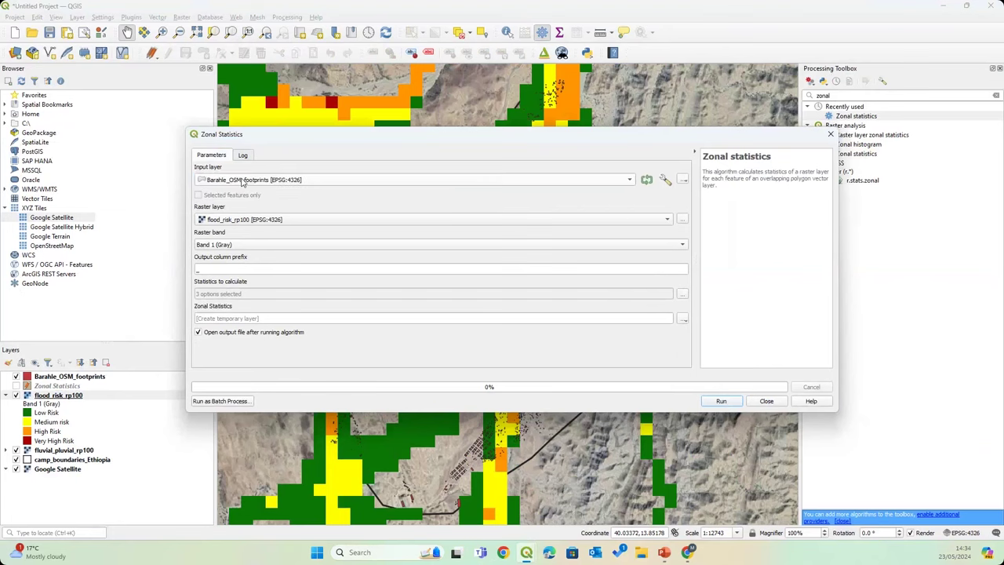
left_click(231, 223)
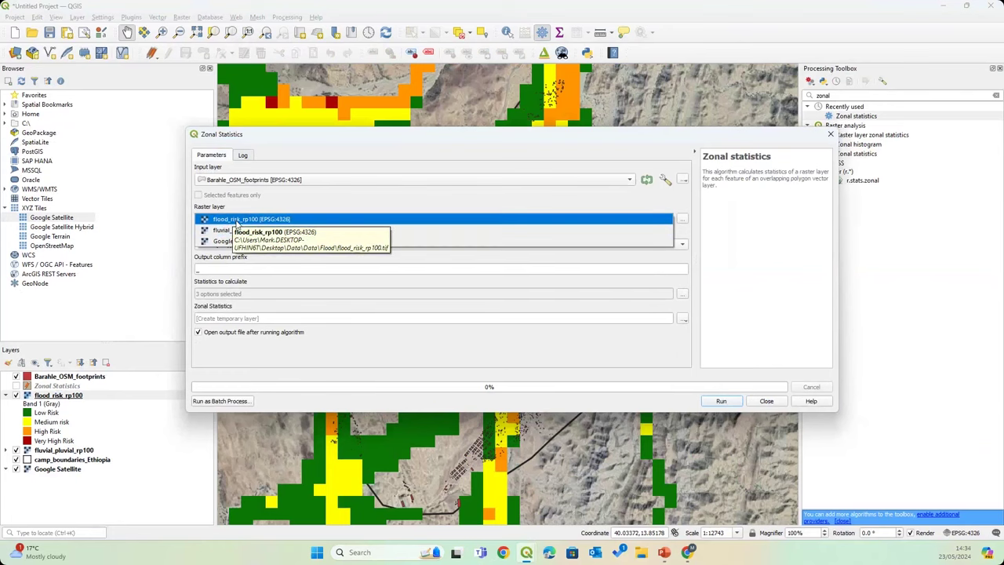
left_click(237, 219)
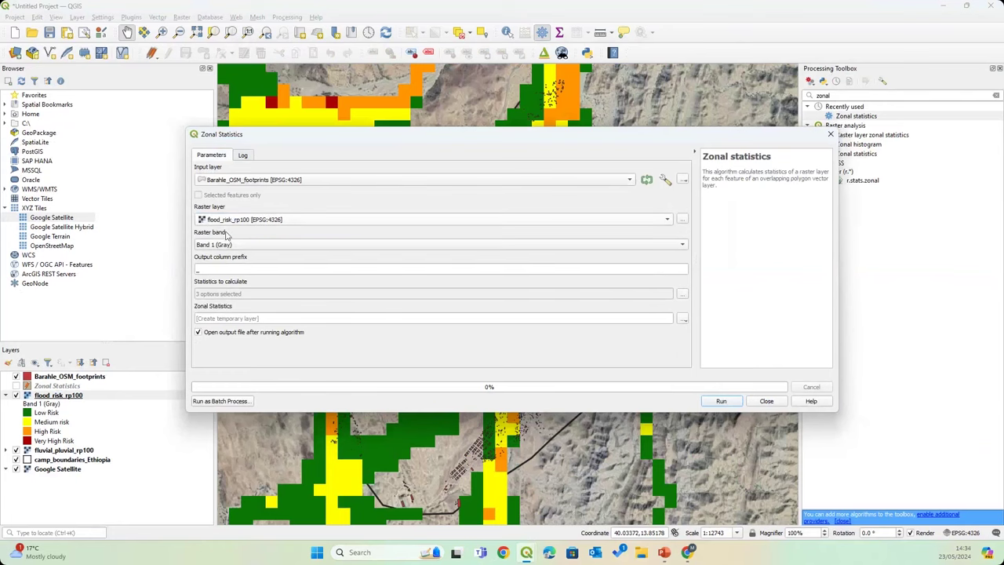
Set the zonal statistics output column prefix to risk and exclude Sum and Mean from the statistics to calculate.
left_click(206, 271)
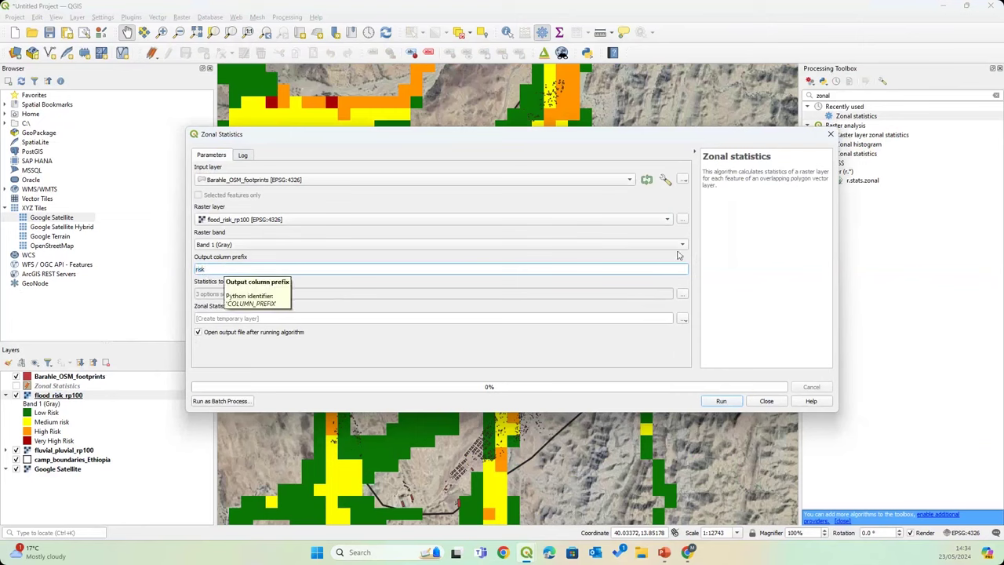
left_click(682, 296)
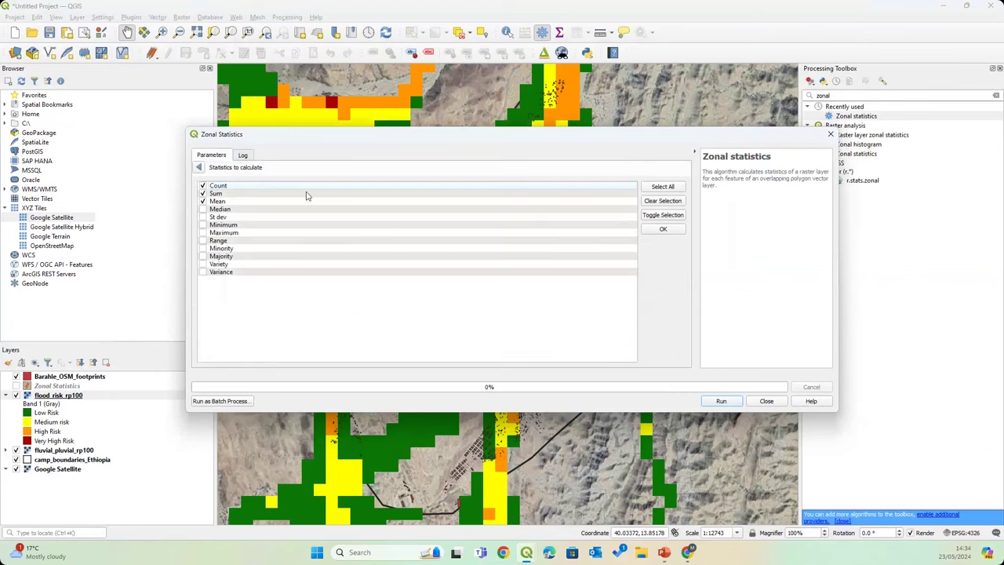
left_click(202, 193)
left_click(202, 200)
left_click(200, 168)
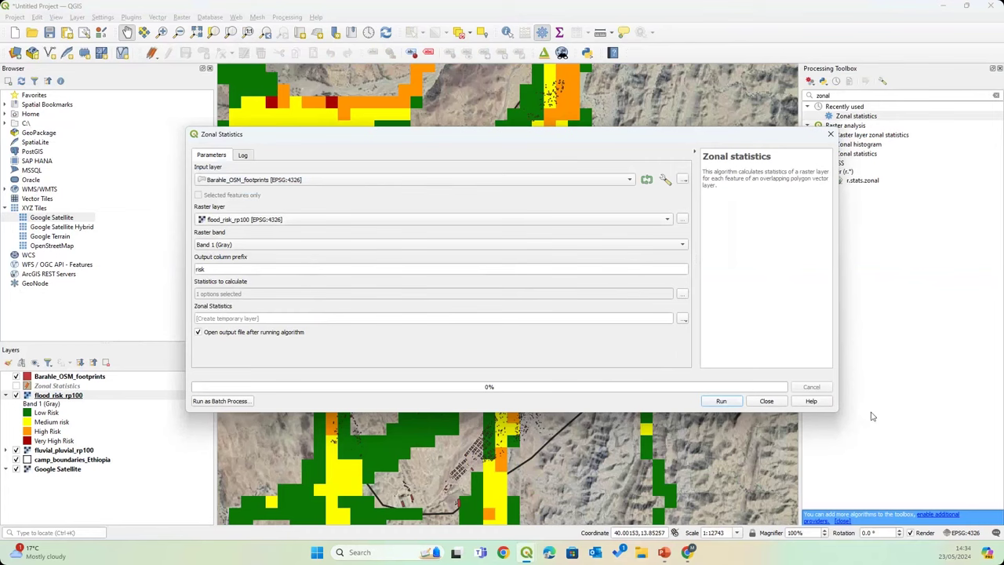
Run the zonal statistics and move the new Zonal Statistics layer above Barahle_OSM_footprints in the layer order.
left_click(722, 401)
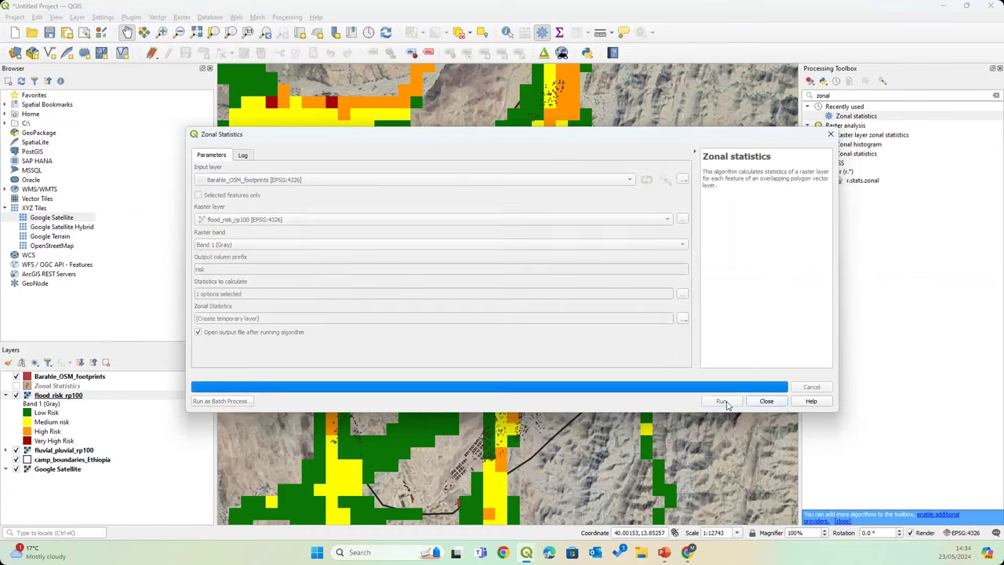
left_click(766, 401)
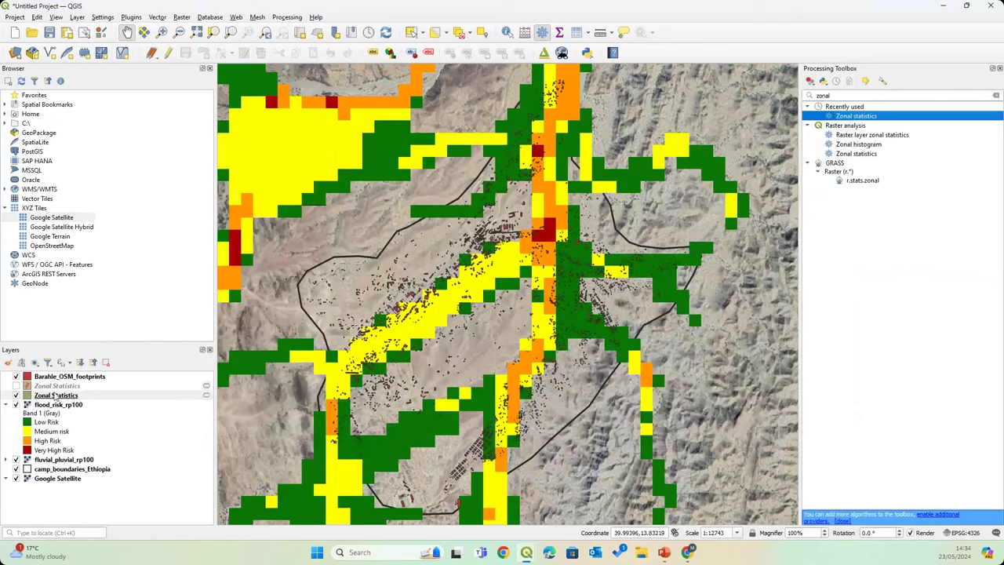
left_click_drag(55, 395, 64, 377)
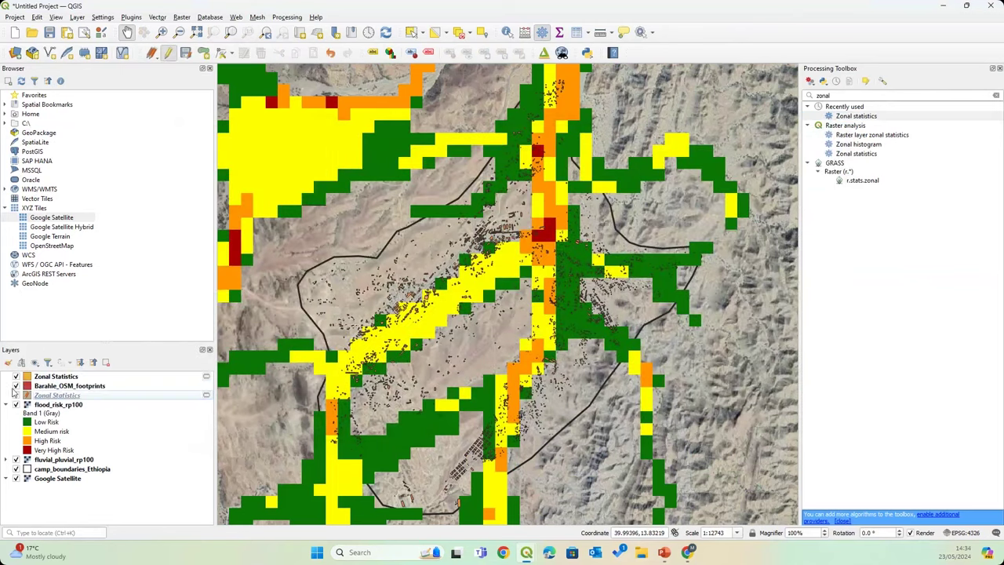
Hide the Barahle_OSM_footprints, flood_risk_rp100 and fluvial_pluvial_rp100 layers so the new Zonal Statistics layer shows over the satellite imagery.
left_click(16, 386)
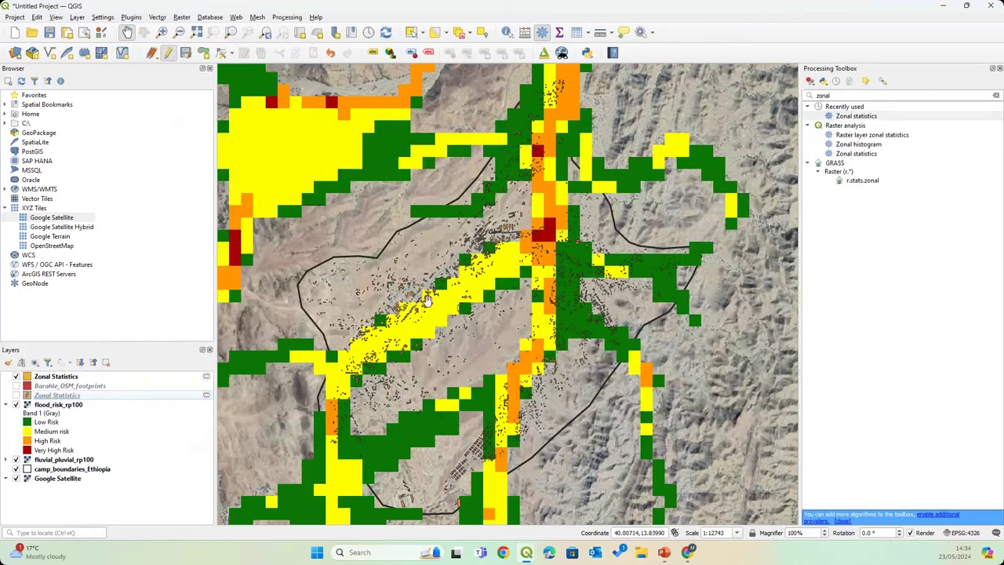
scroll(446, 287, "up", 1)
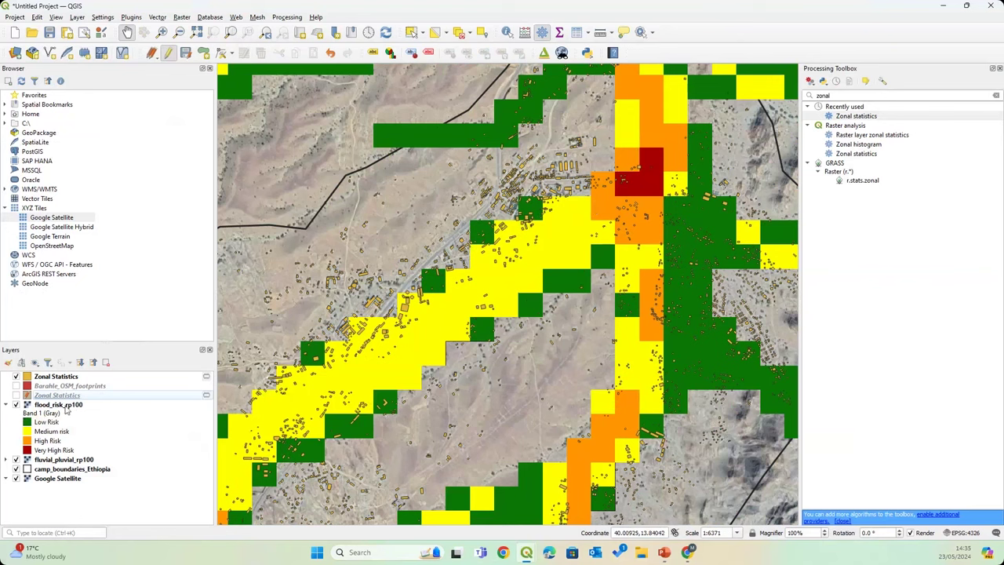
left_click(17, 404)
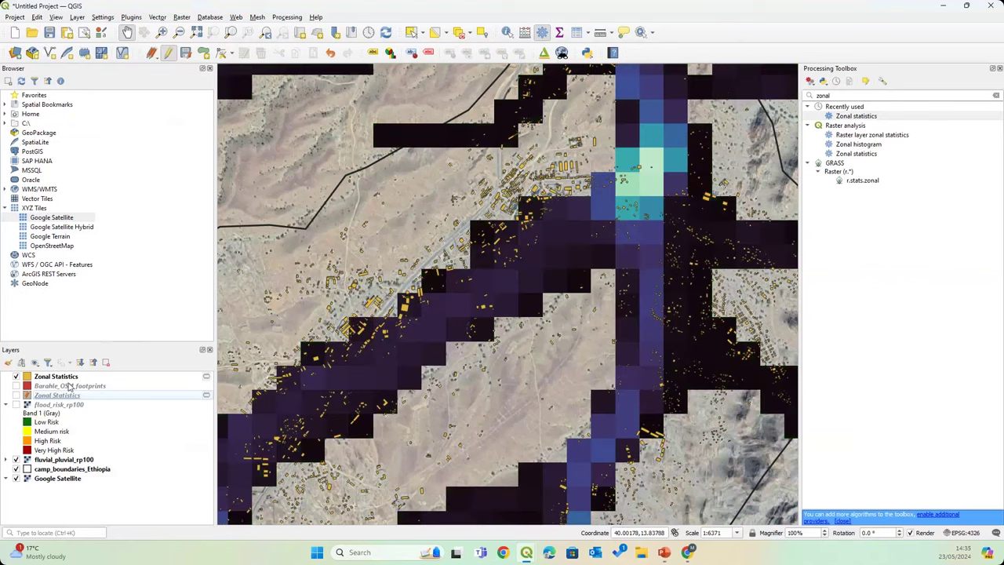
left_click(17, 460)
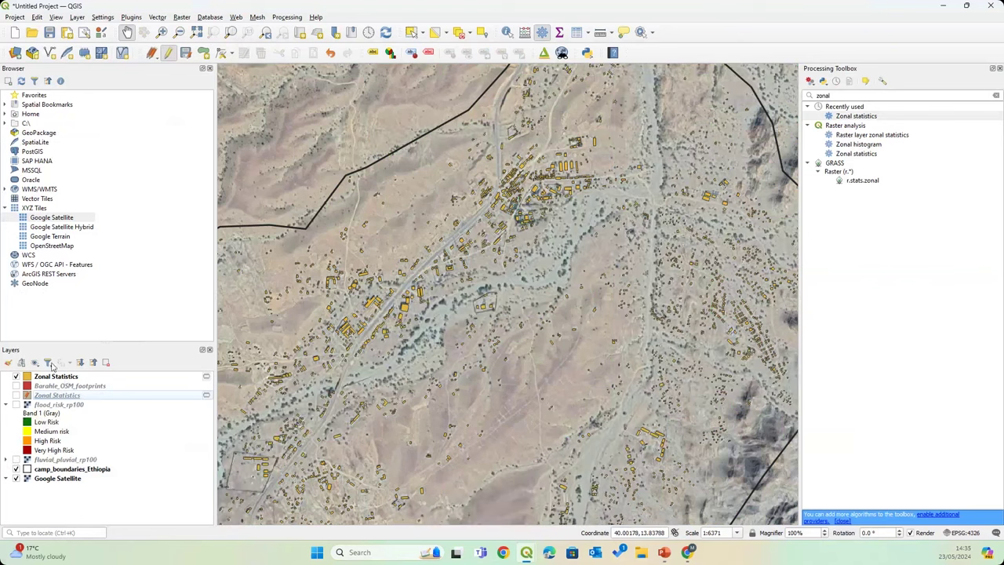
Open the symbology properties of the new Zonal Statistics layer and start loading a style from file.
right_click(56, 379)
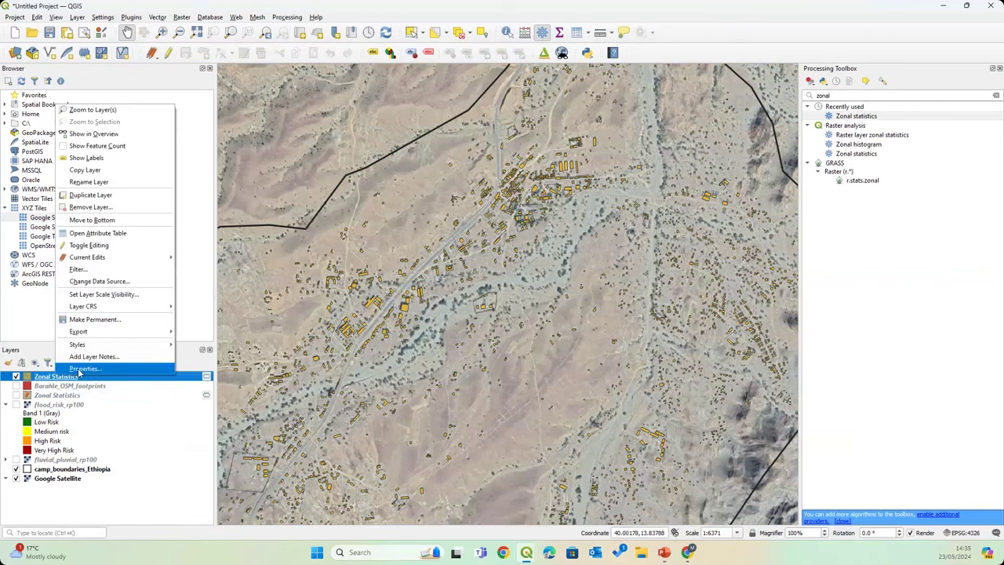
left_click(81, 369)
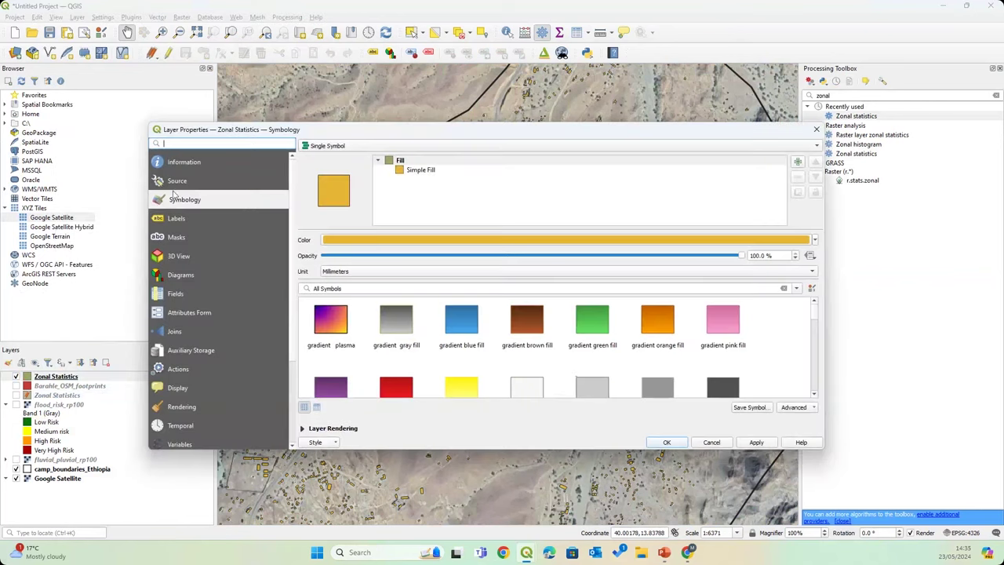
left_click(319, 444)
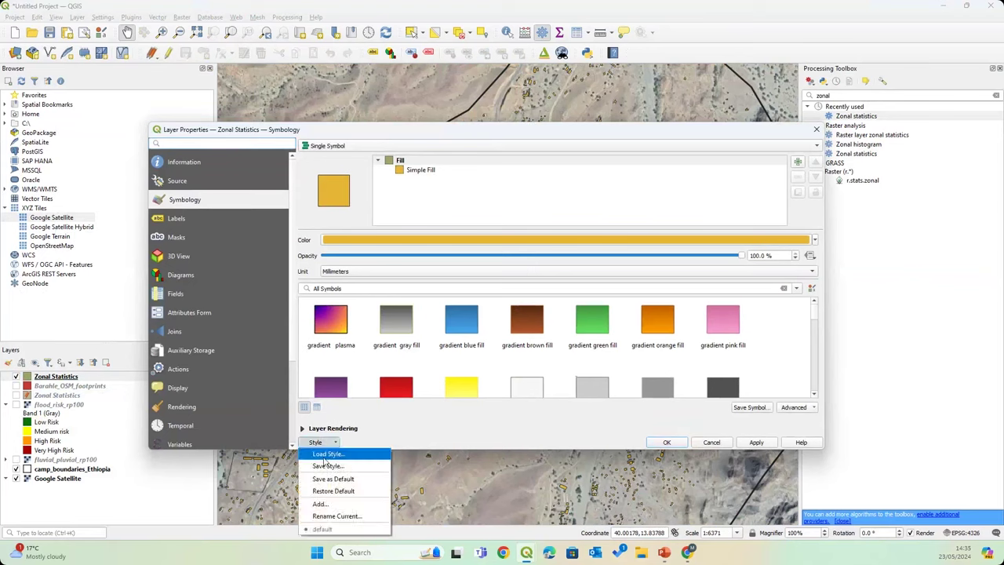
left_click(328, 454)
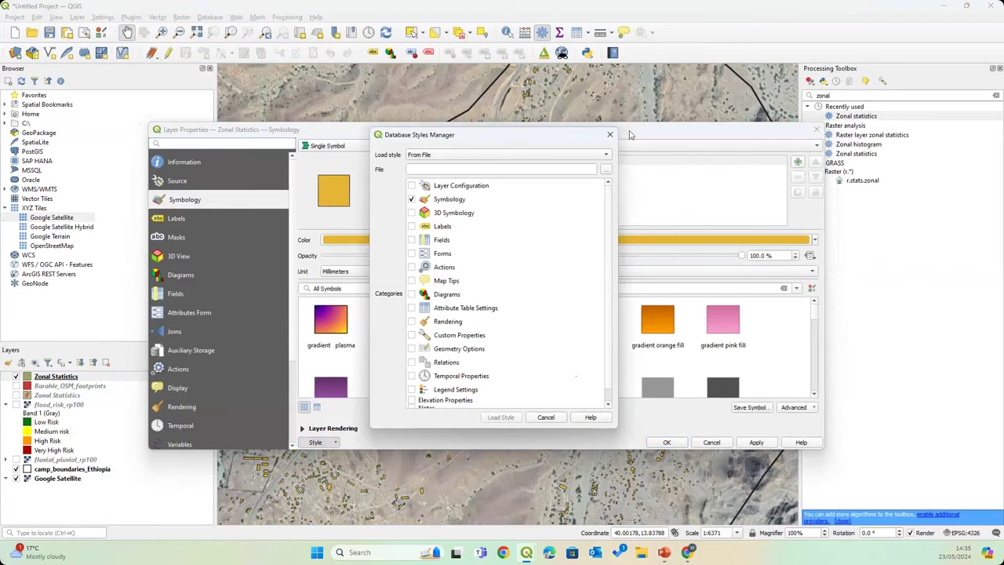
left_click(605, 171)
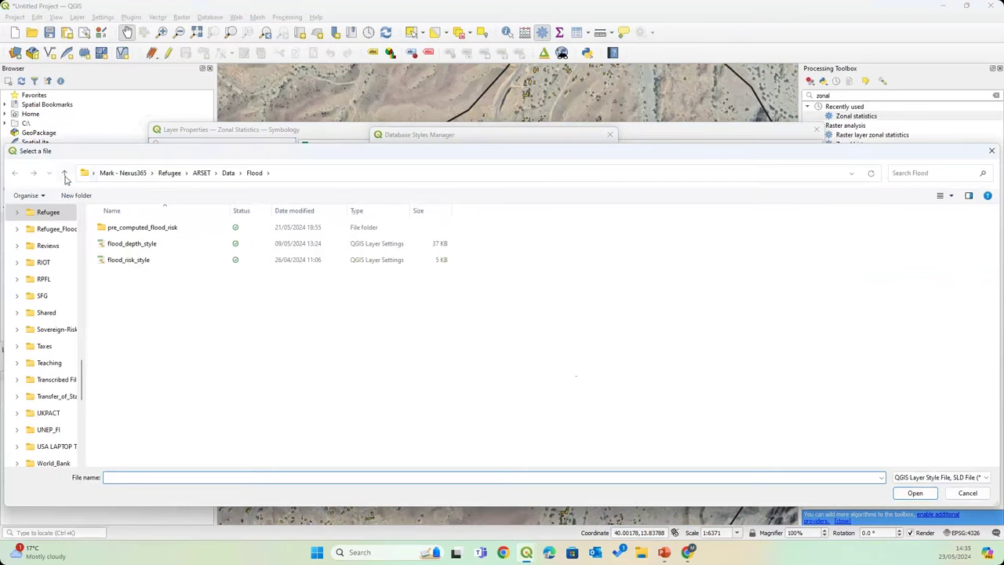
Load the footprint_styling file from the Camps > Footprints folder as the layer's symbology and apply it.
left_click(65, 174)
left_click(136, 230)
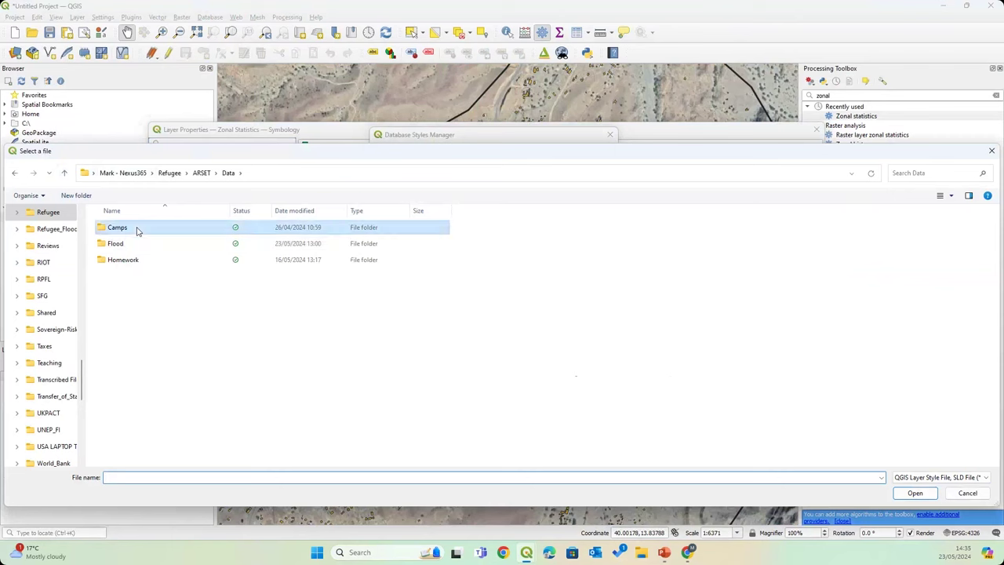
double_click(137, 230)
double_click(117, 230)
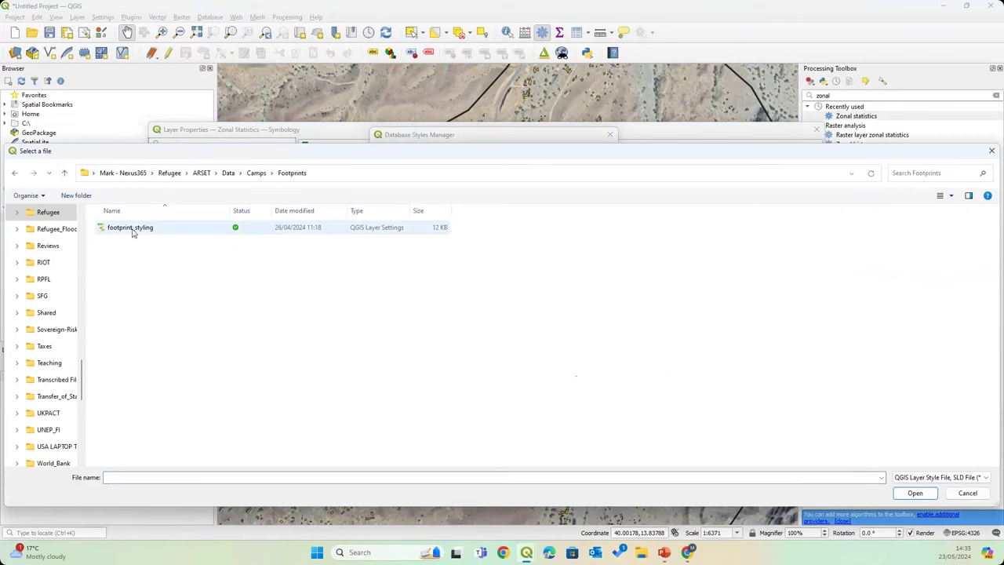
left_click(132, 230)
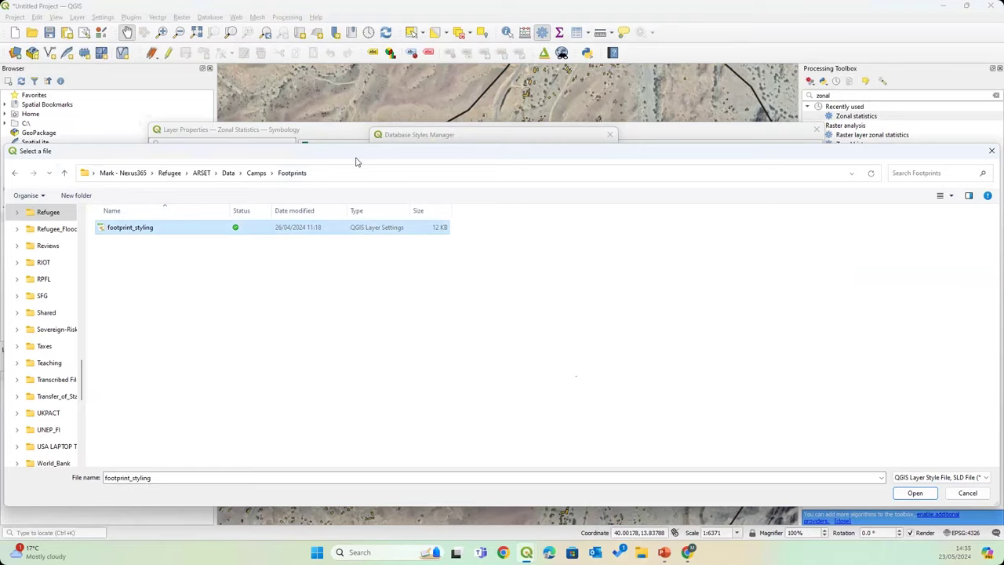
left_click_drag(355, 161, 393, 123)
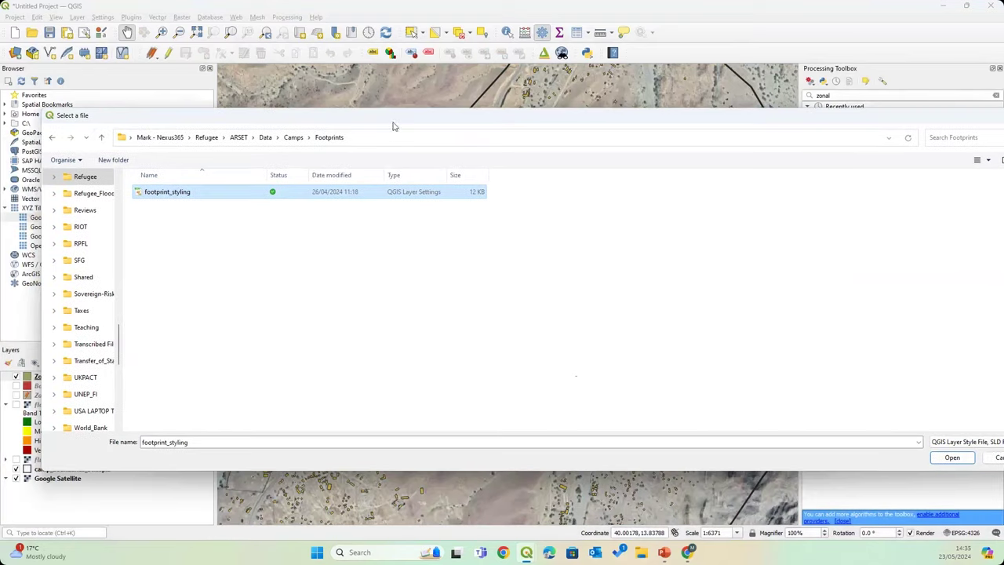
left_click(948, 459)
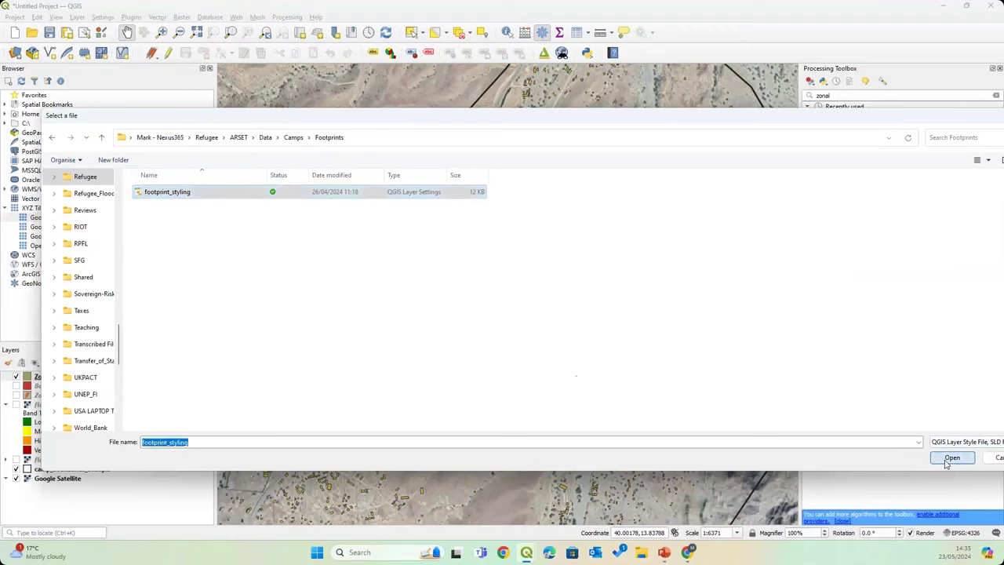
left_click(487, 421)
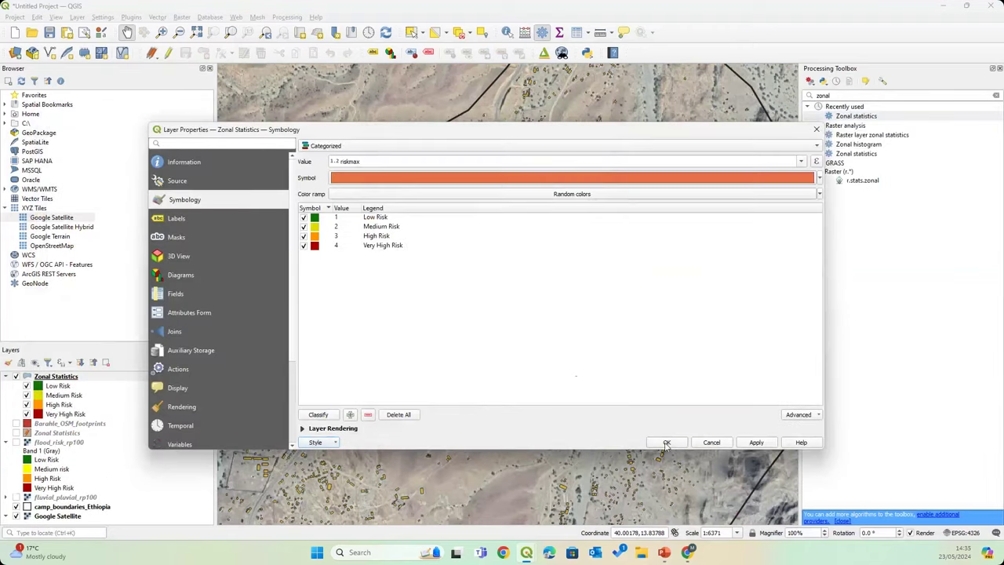
left_click(666, 444)
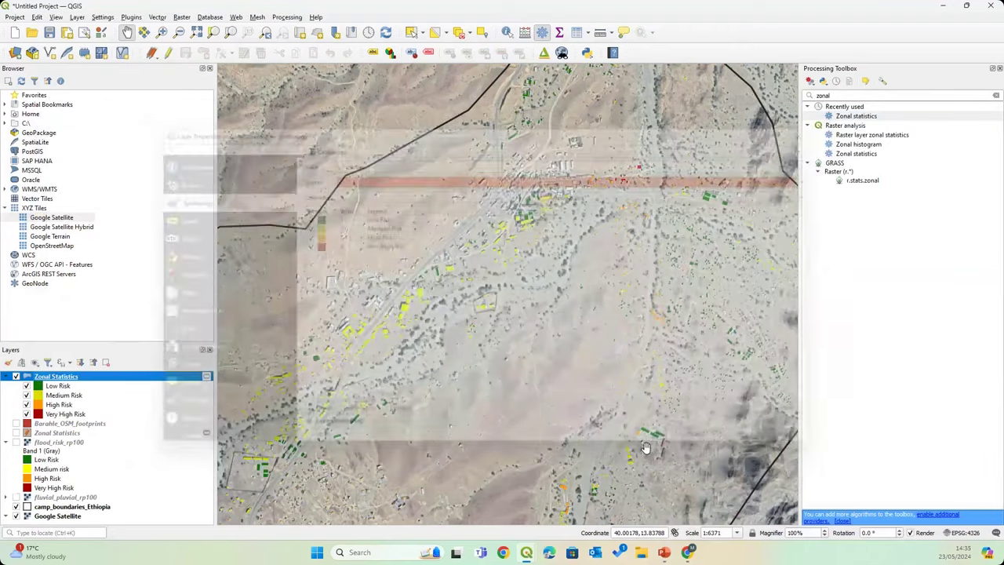
Examine the risk-classified buildings across the whole camp, with the Google Satellite basemap temporarily hidden and shown again.
scroll(407, 441, "down", 1)
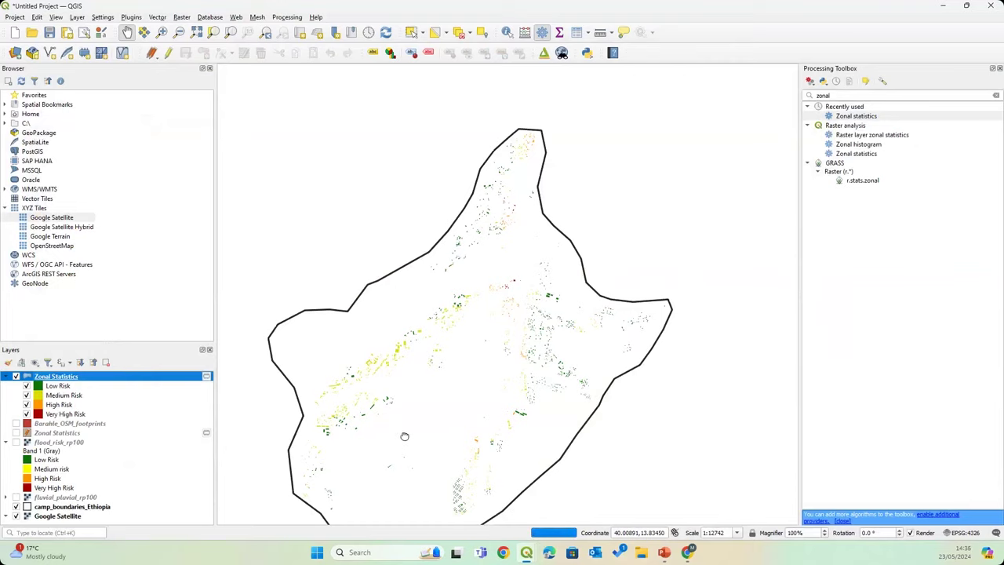
left_click_drag(407, 441, 415, 350)
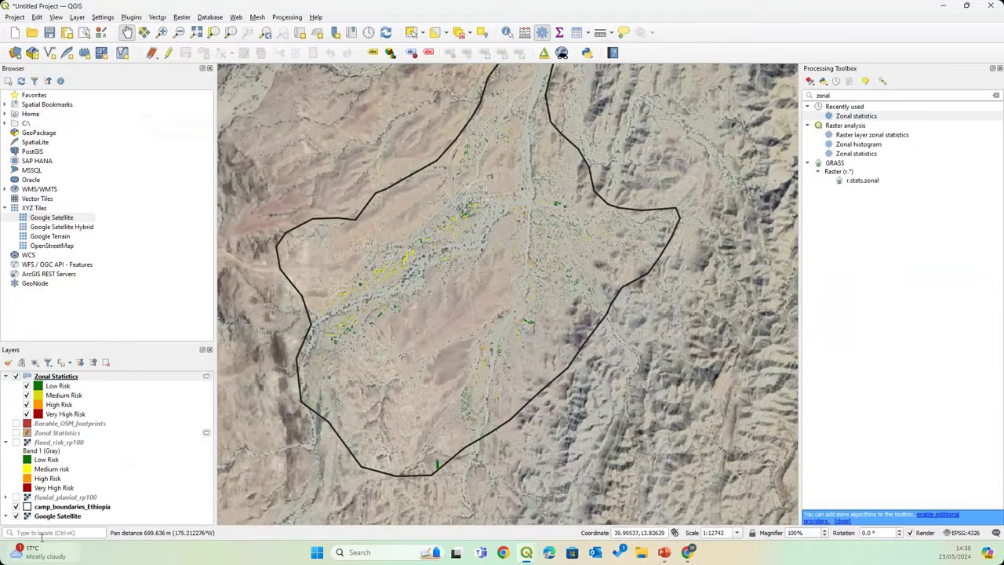
left_click(17, 517)
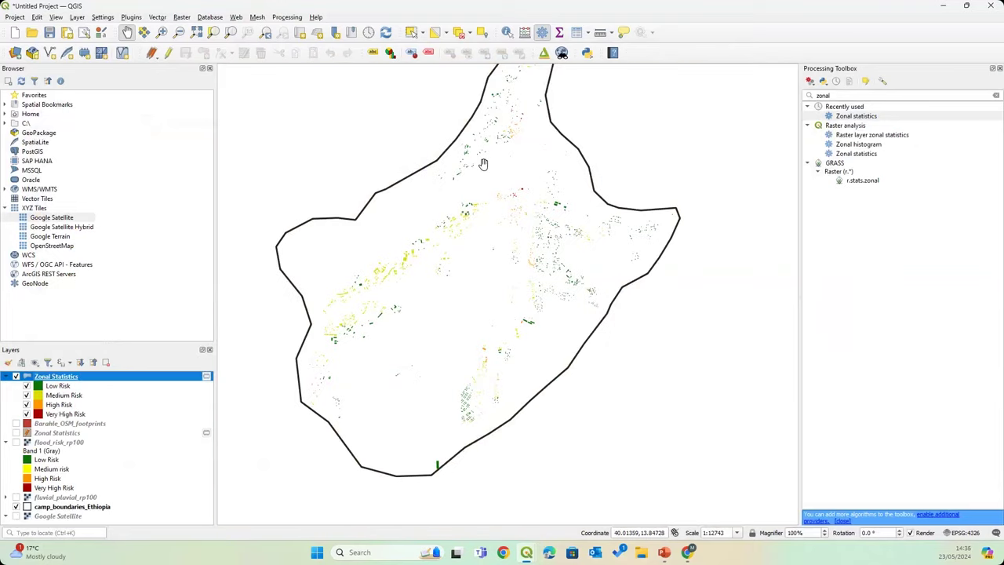
scroll(524, 197, "up", 1)
scroll(504, 222, "down", 1)
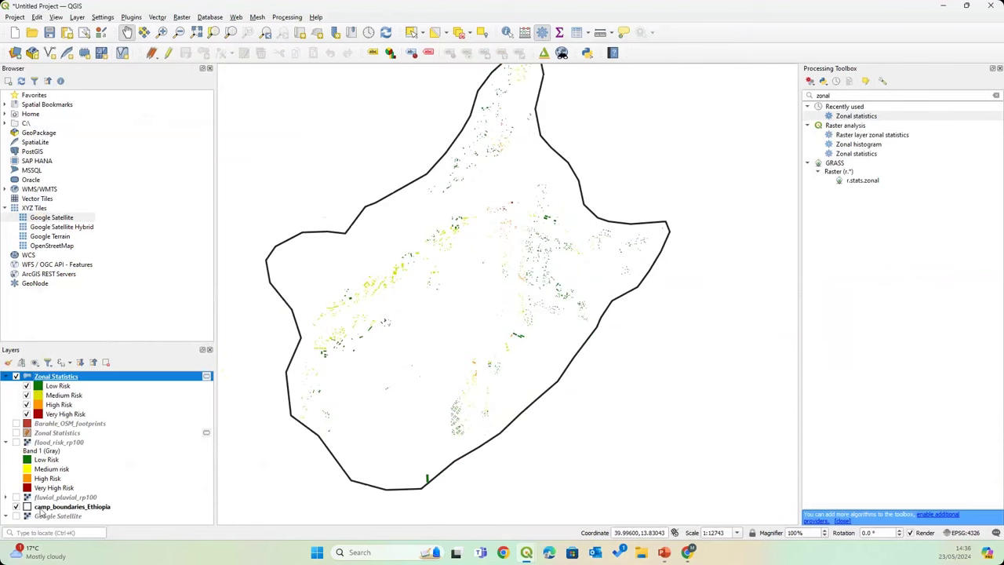
left_click(17, 517)
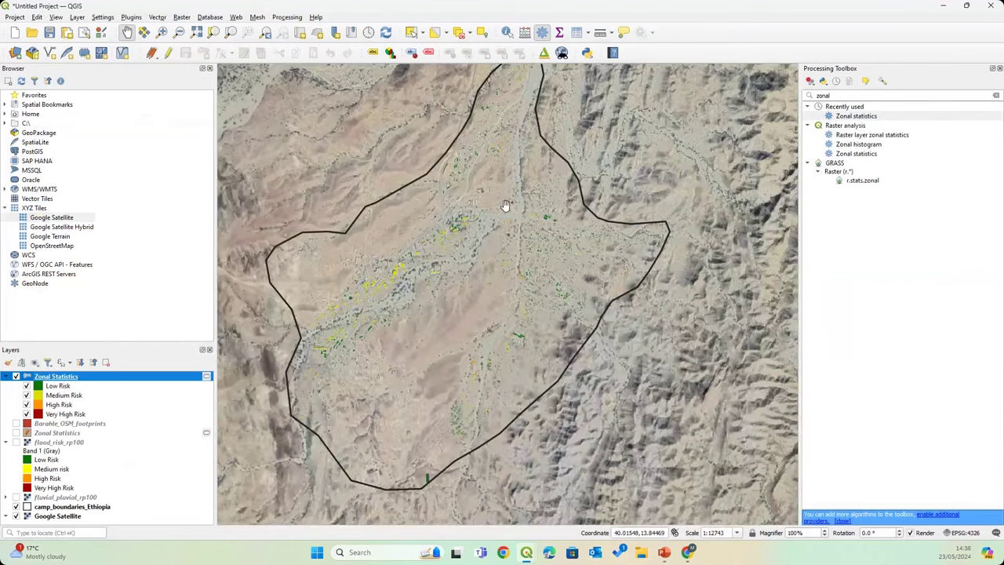
Examine the building-level risk classes up close around the river channels and at camp scale, and switch to the presentation's summary slide.
scroll(505, 206, "up", 2)
scroll(503, 240, "up", 1)
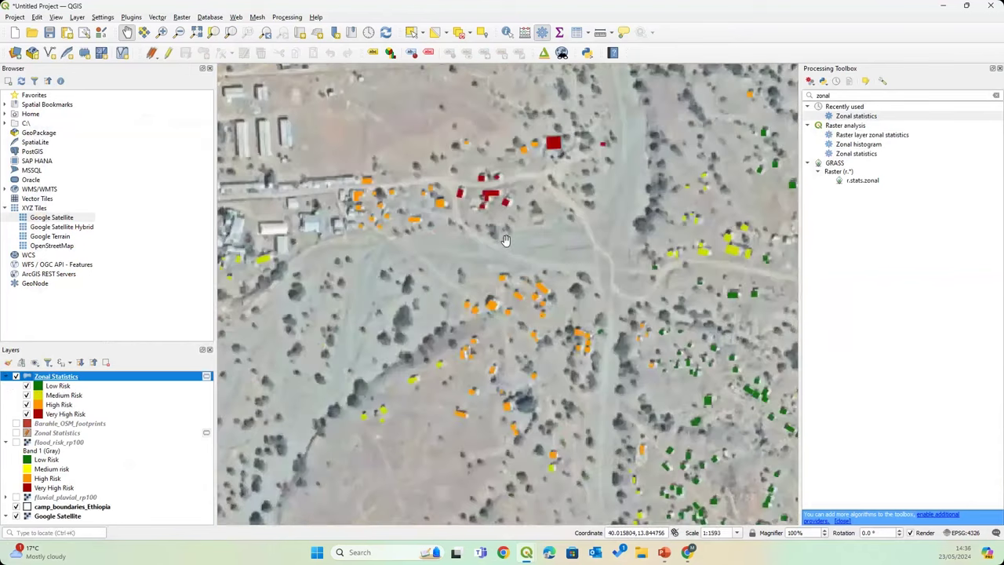
left_click_drag(796, 429, 504, 285)
scroll(504, 285, "down", 1)
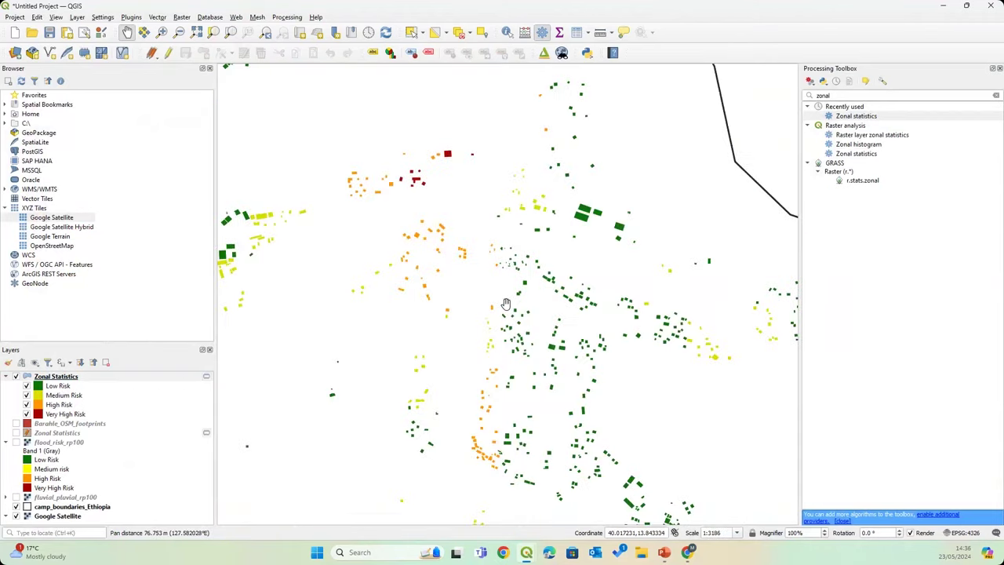
left_click_drag(440, 208, 492, 286)
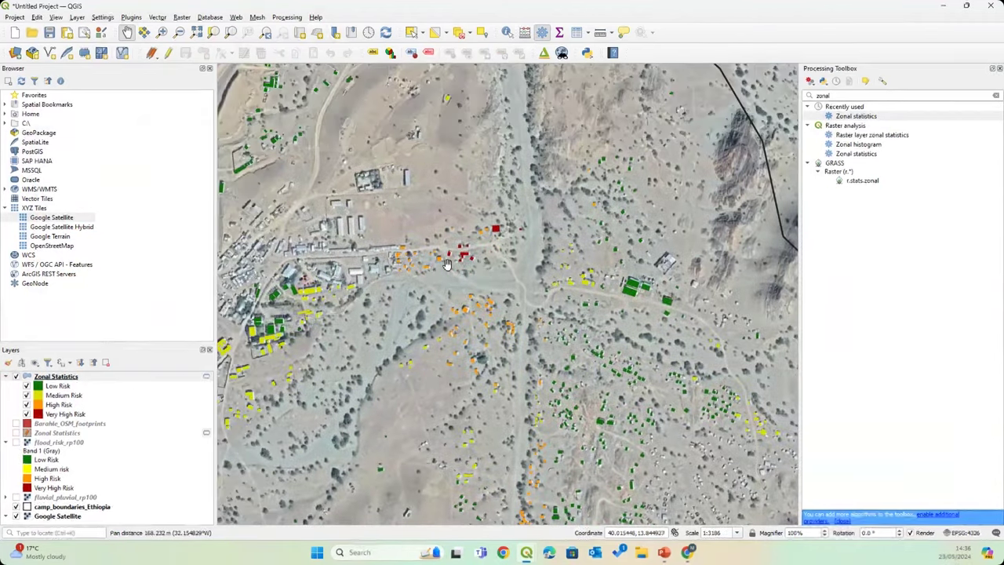
scroll(452, 271, "up", 1)
left_click_drag(390, 286, 603, 201)
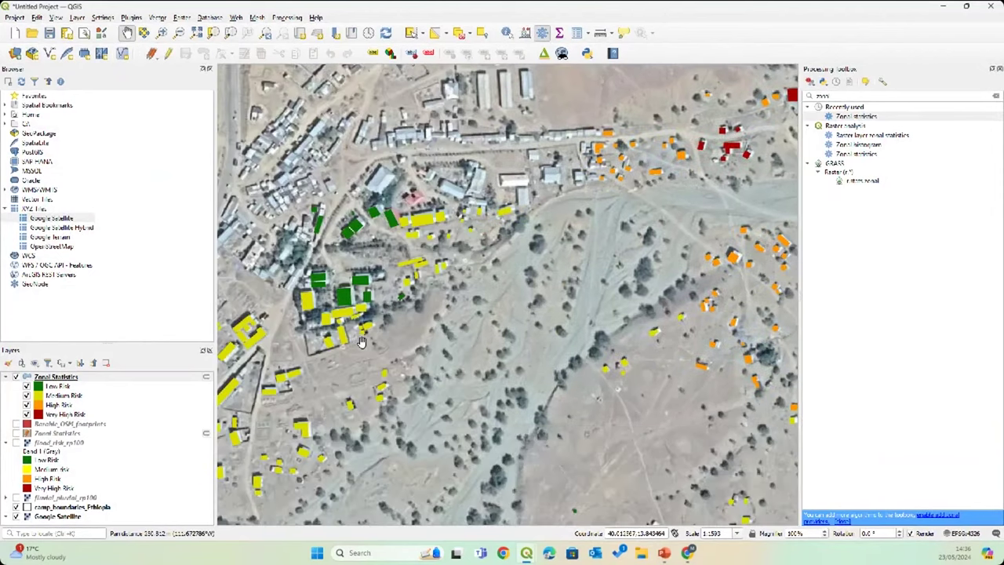
left_click_drag(699, 235, 538, 192)
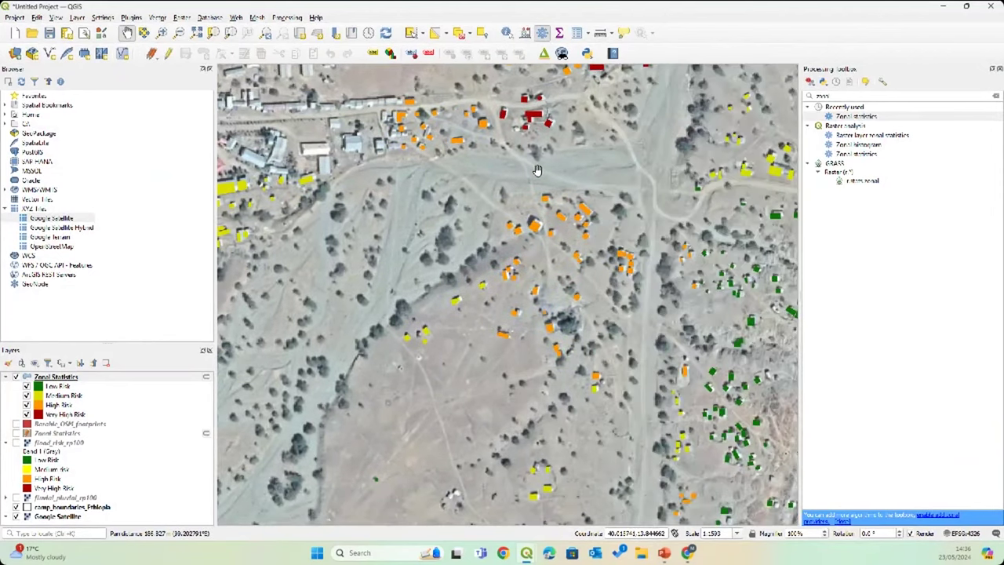
scroll(538, 188, "down", 1)
left_click_drag(565, 128, 552, 228)
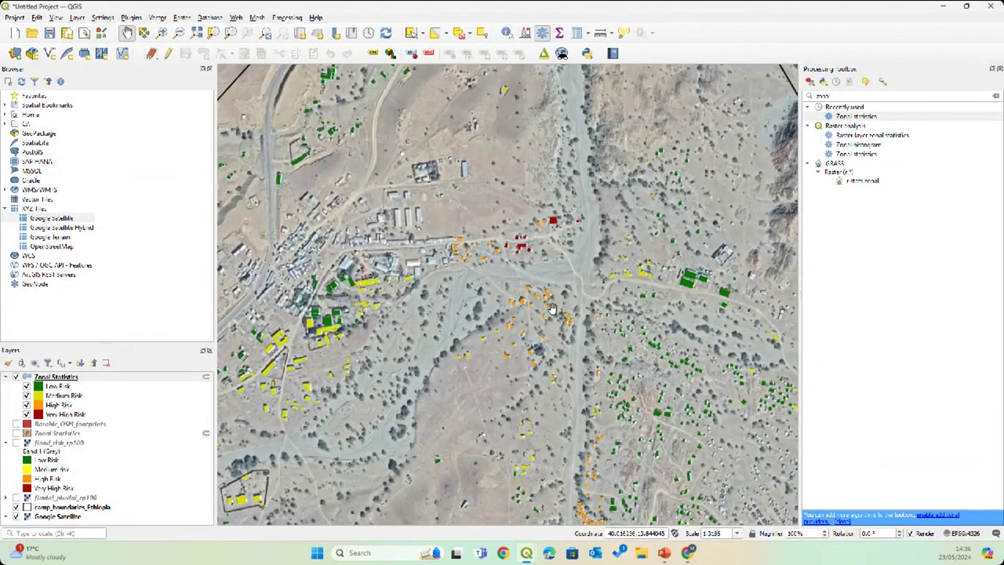
scroll(505, 301, "down", 2)
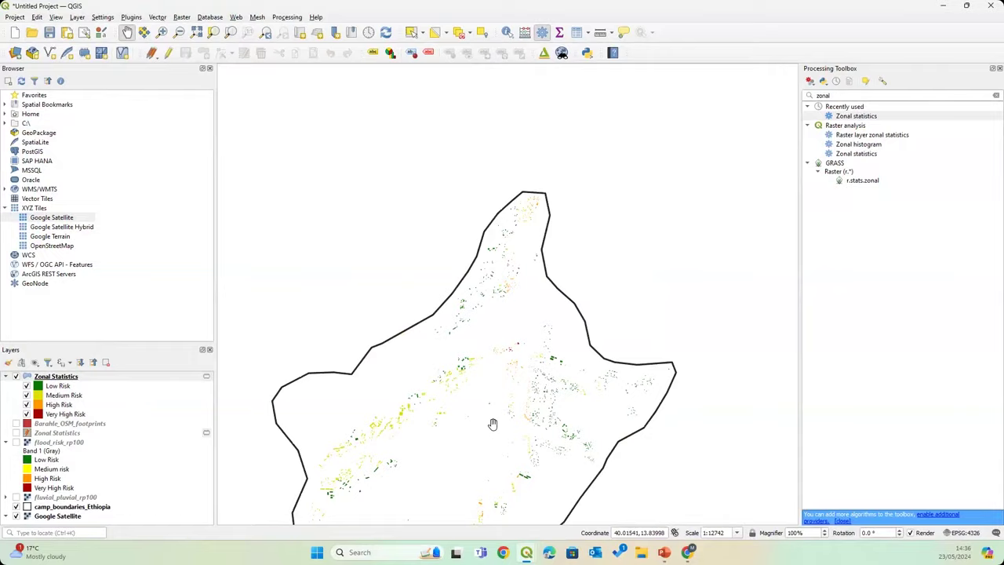
left_click_drag(492, 424, 492, 267)
key("alt+Tab")
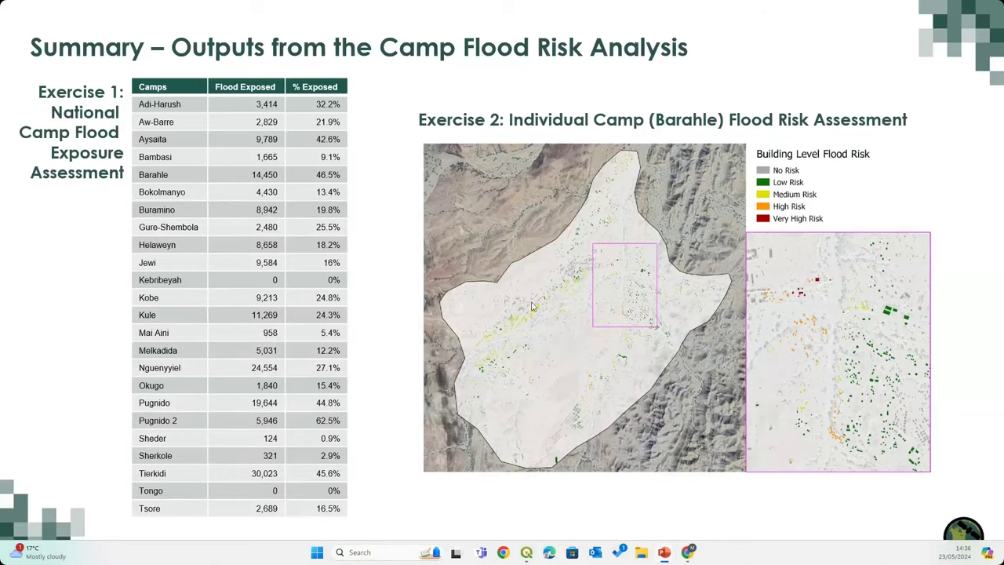